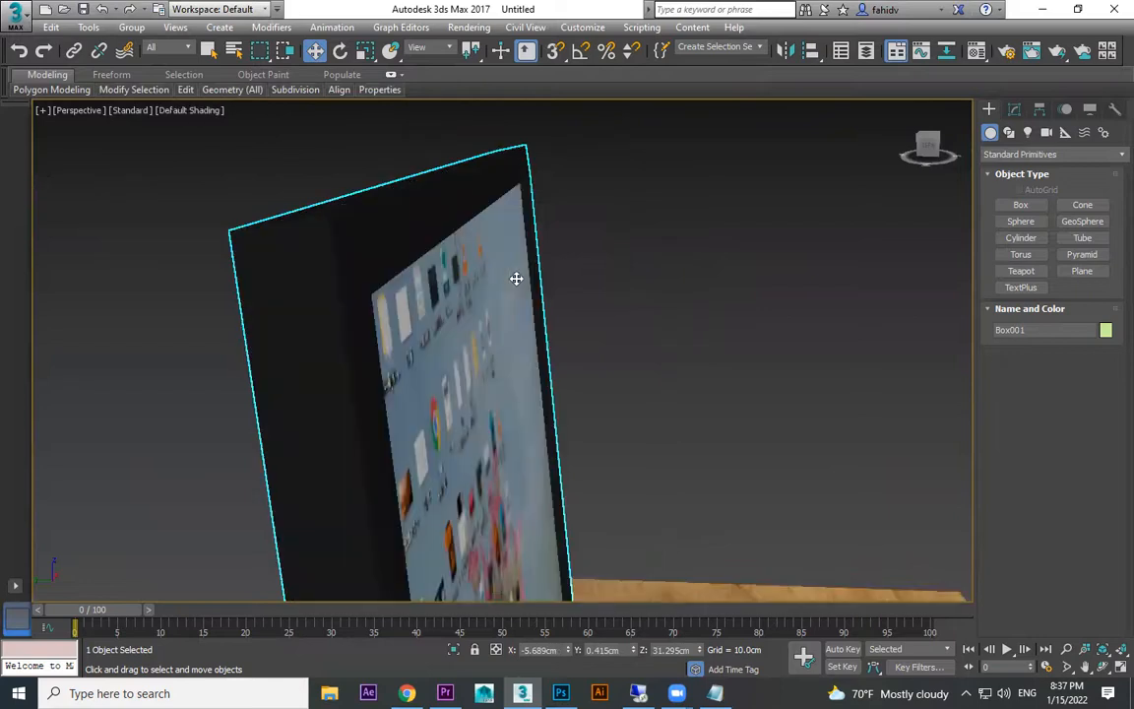
- Enable edge editing on the monitor body and select the outer front edge loop of its frame
scroll(694, 357, "up", 5)
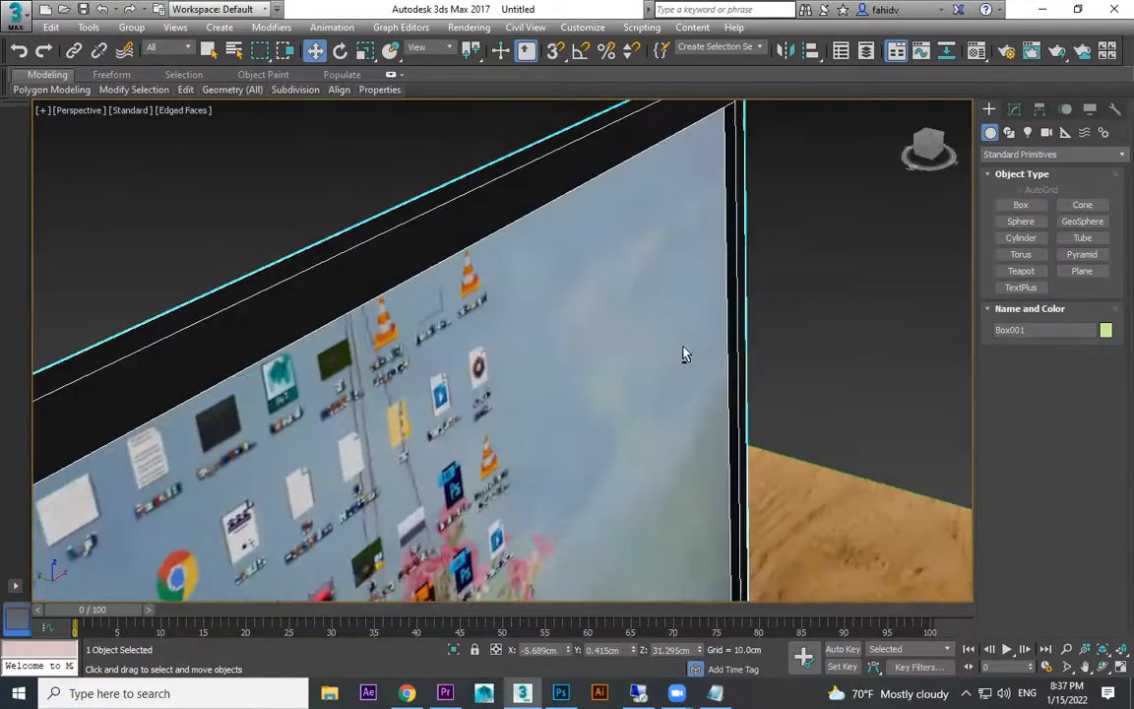
left_click(1014, 109)
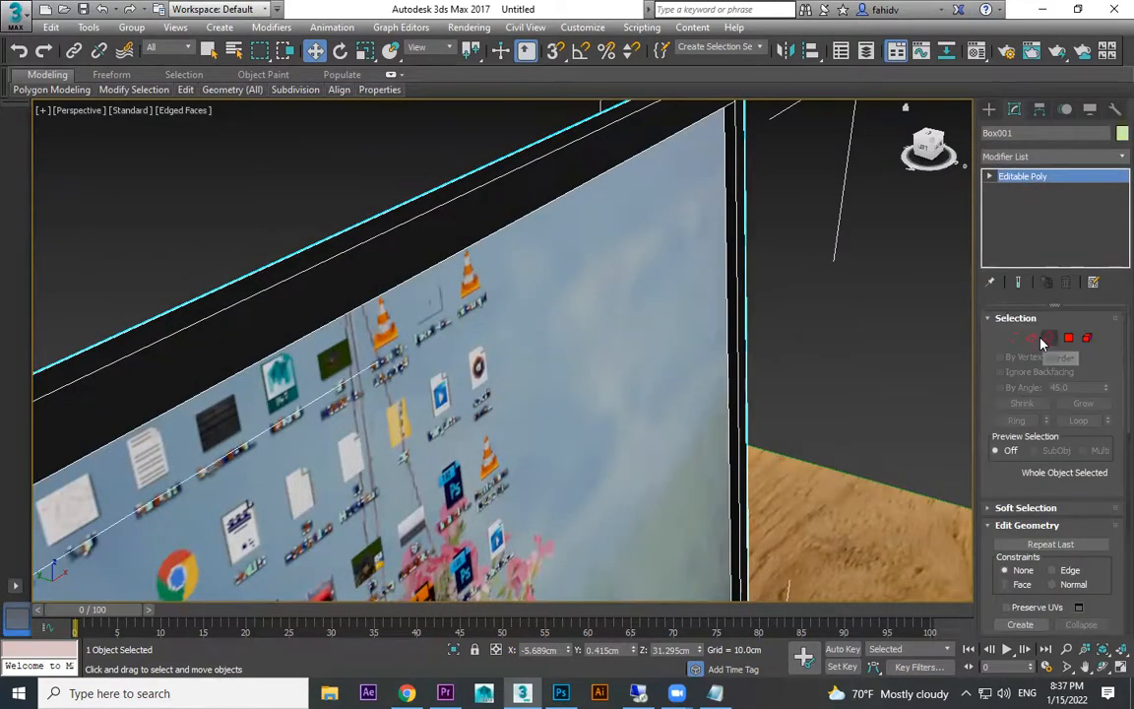
left_click(1031, 339)
scroll(691, 416, "down", 4)
middle_click_drag(468, 372, 510, 296)
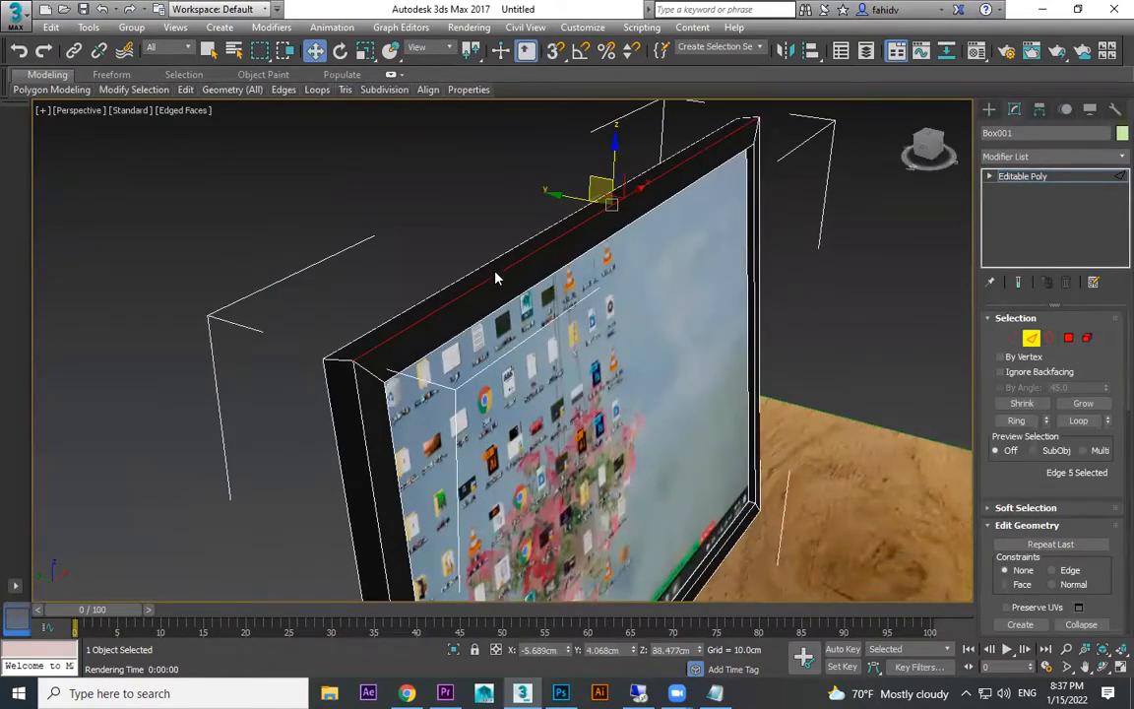
left_click(363, 431)
left_click(376, 344, "ctrl")
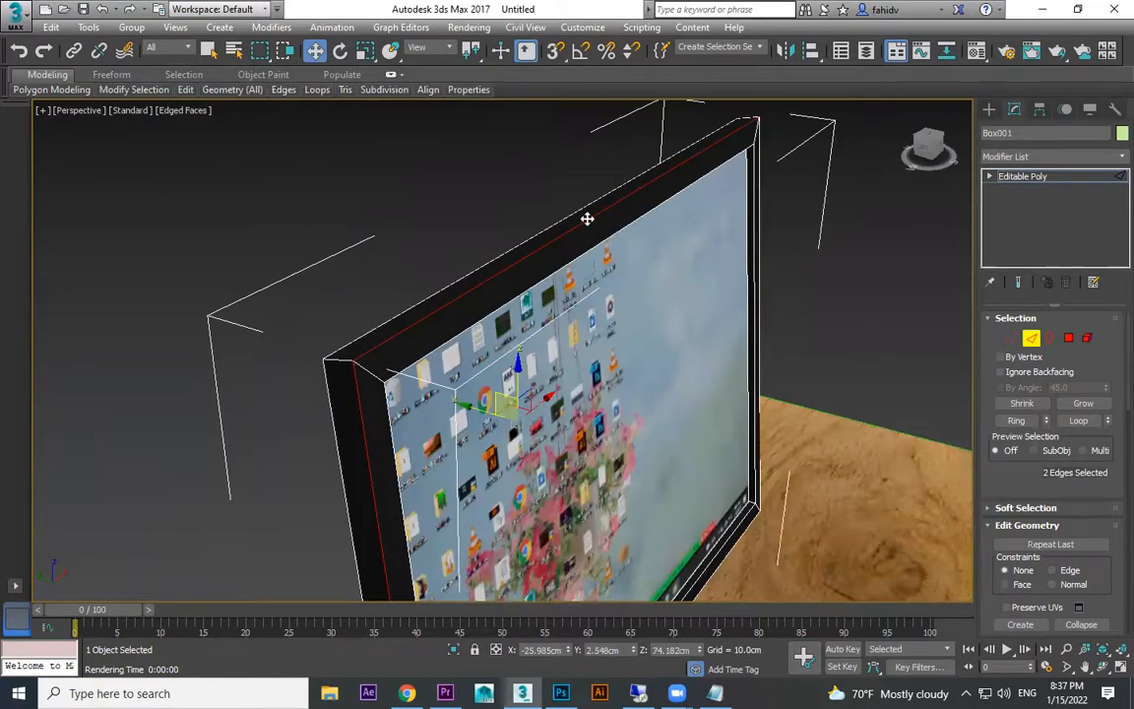
left_click(582, 221)
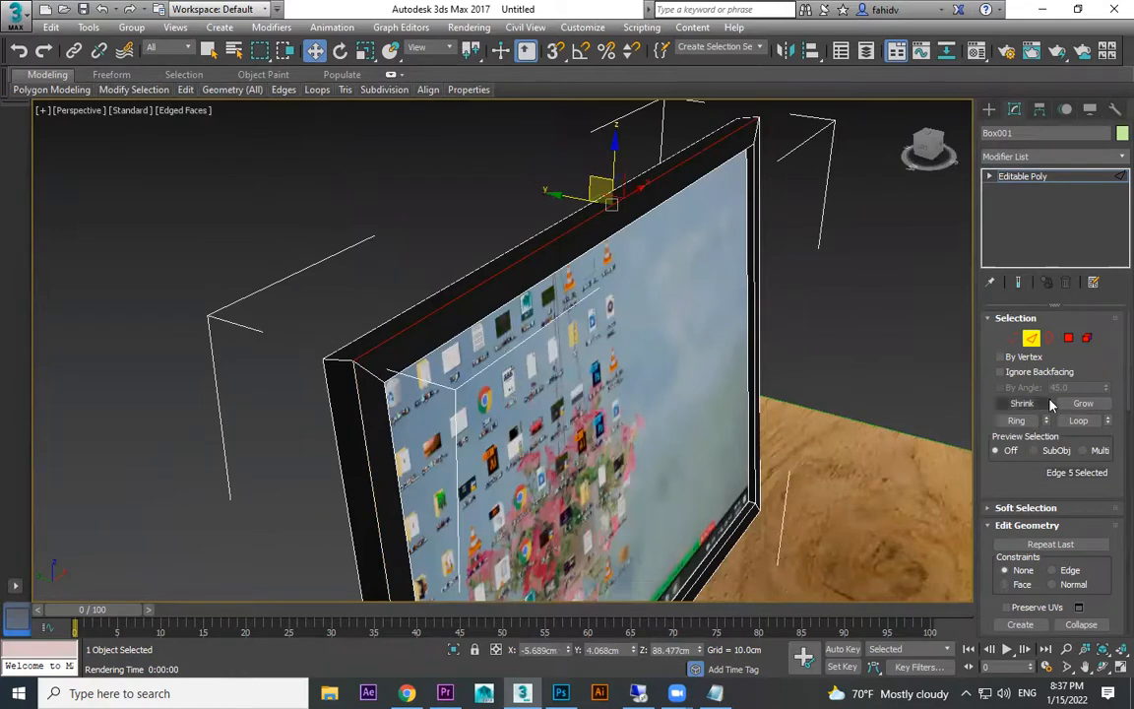
left_click(1080, 423)
- Reselect the frame's top front edge and try both the loop and the ring selection from it
middle_click_drag(635, 477, 583, 306)
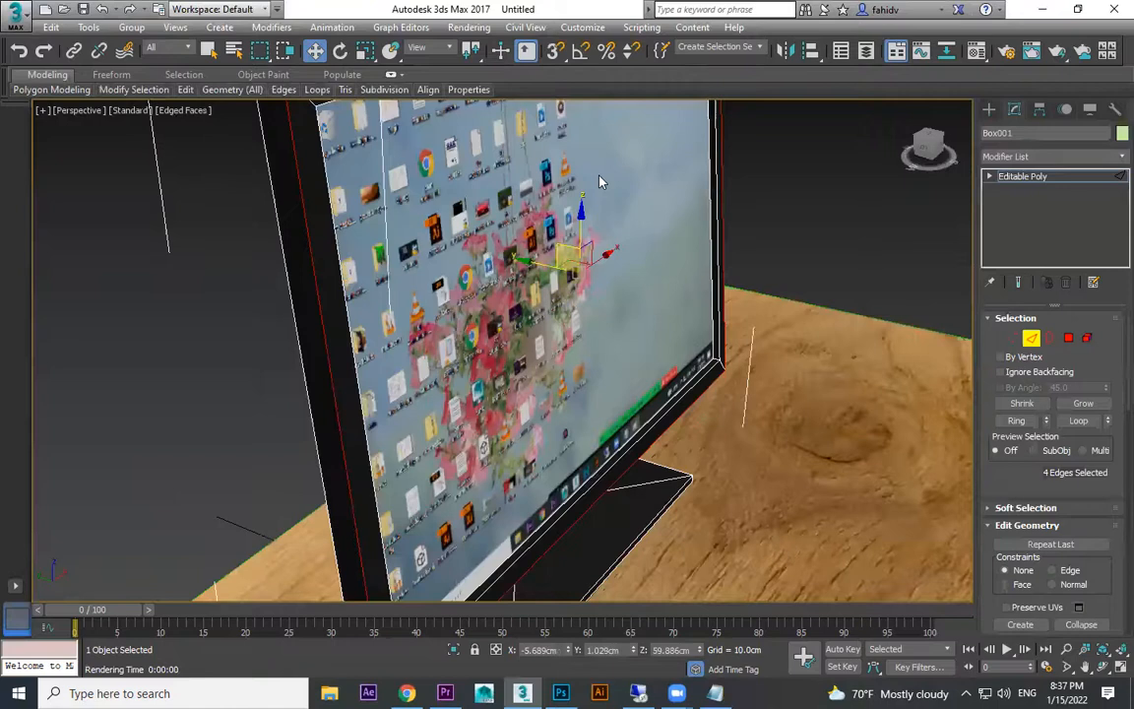
middle_click_drag(599, 178, 610, 271)
scroll(606, 256, "down", 3)
left_click(571, 163)
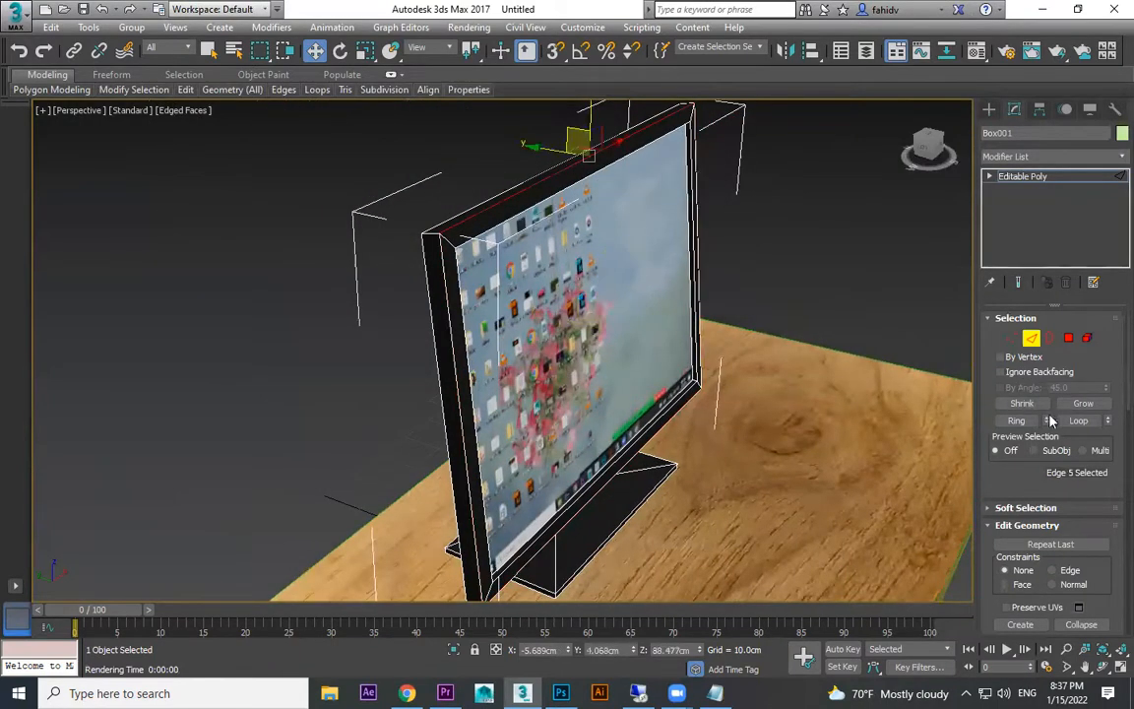
left_click(1080, 421)
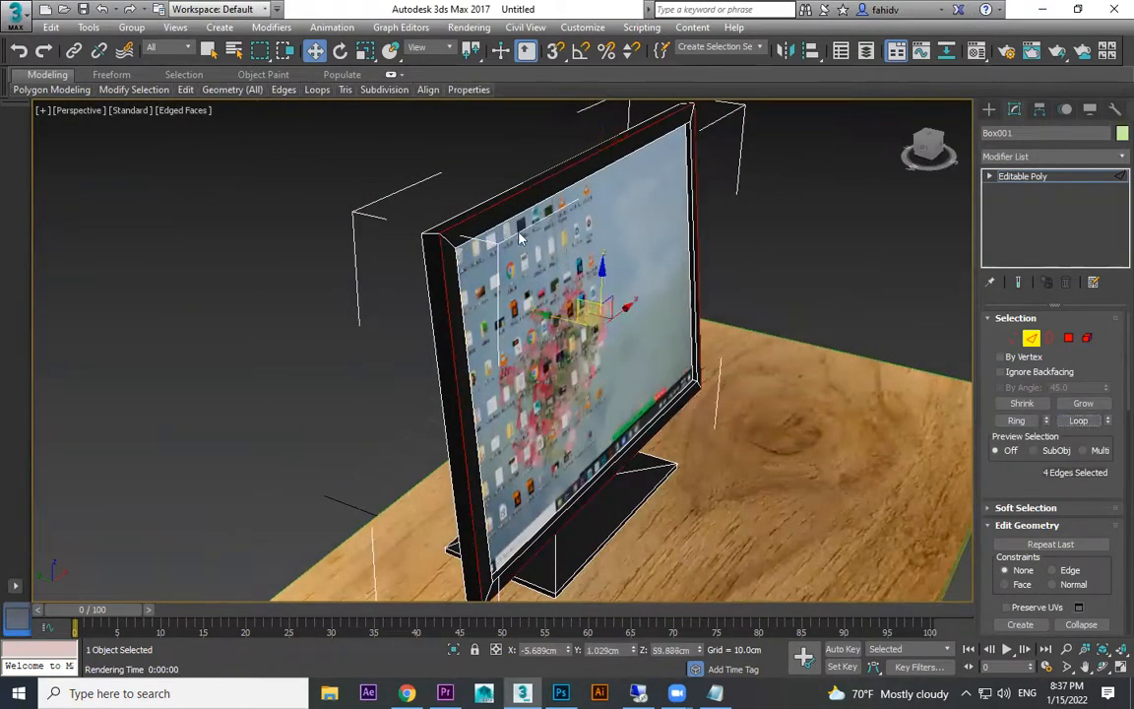
left_click(571, 163)
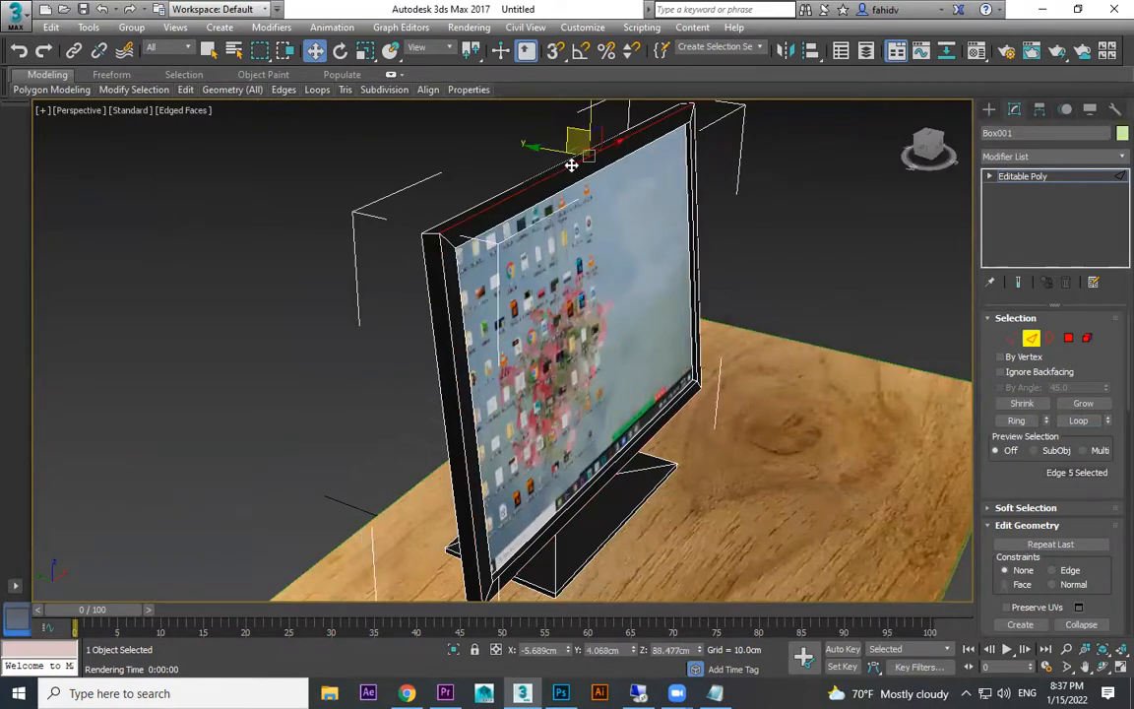
left_click(1017, 421)
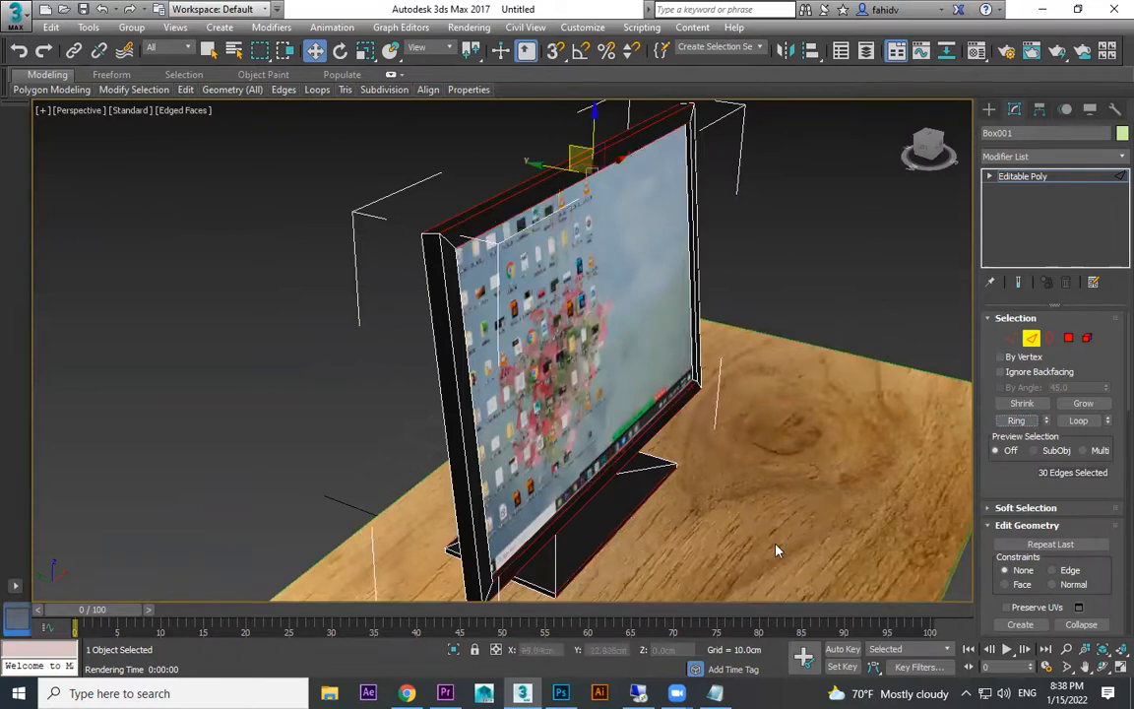
- Pick the frame's top front edge again and extend the selection to its full loop
left_click(522, 191)
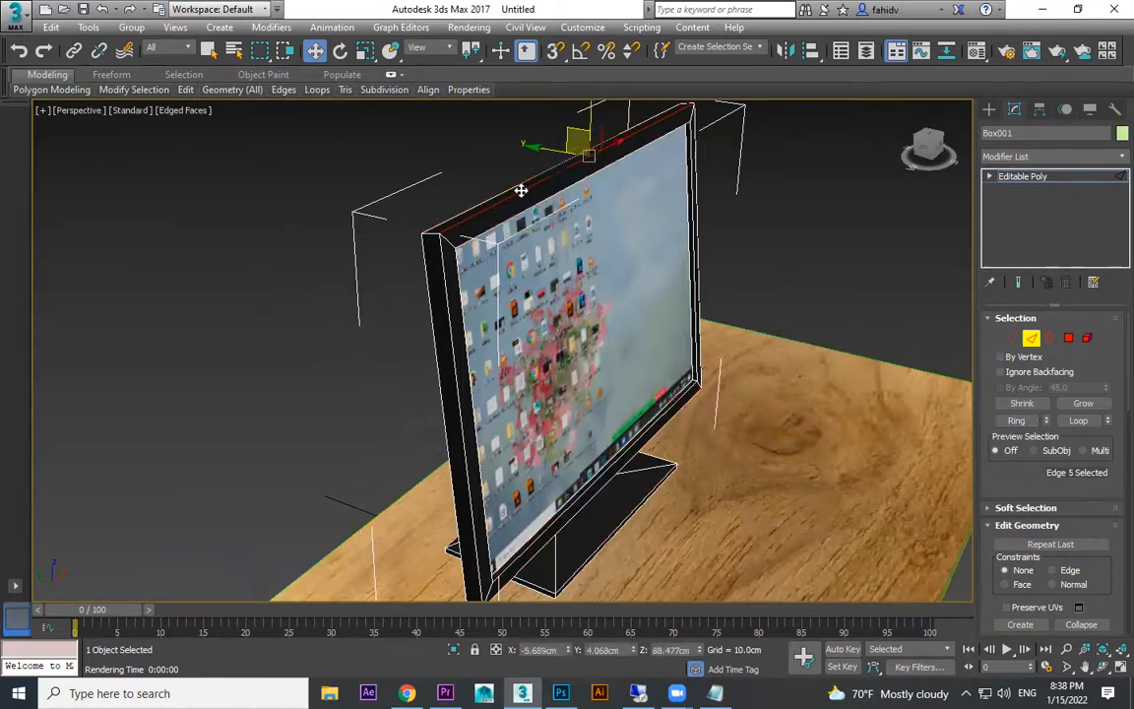
left_click(1073, 422)
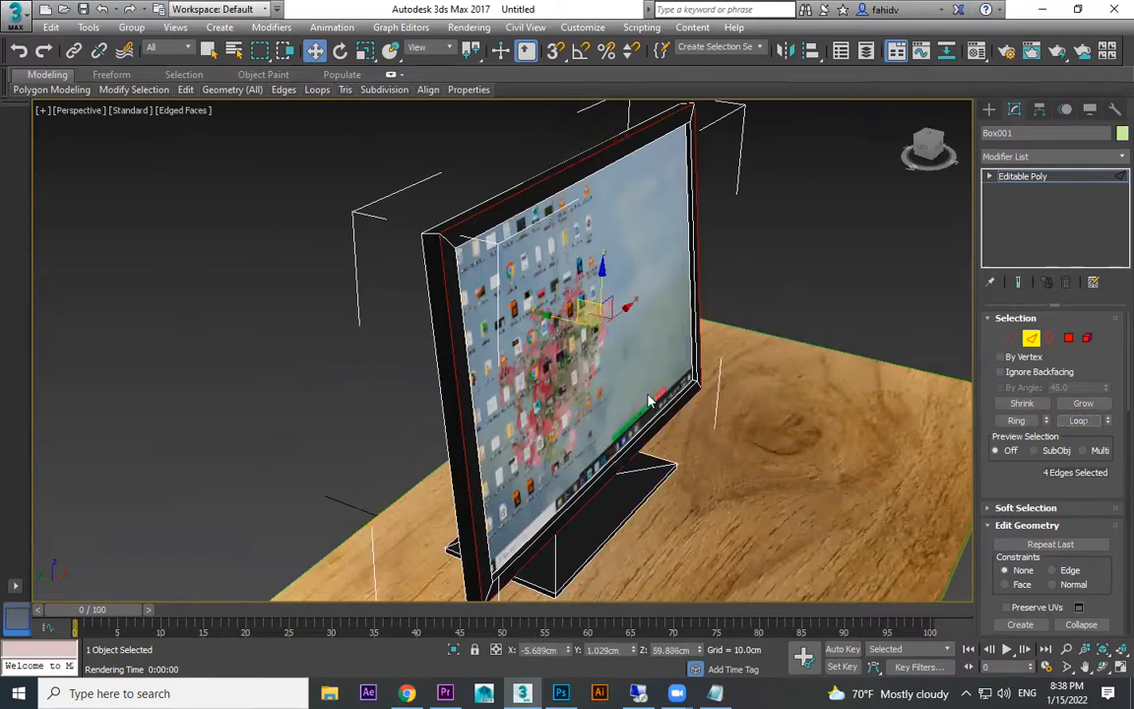
middle_click_drag(648, 402, 931, 449, "alt")
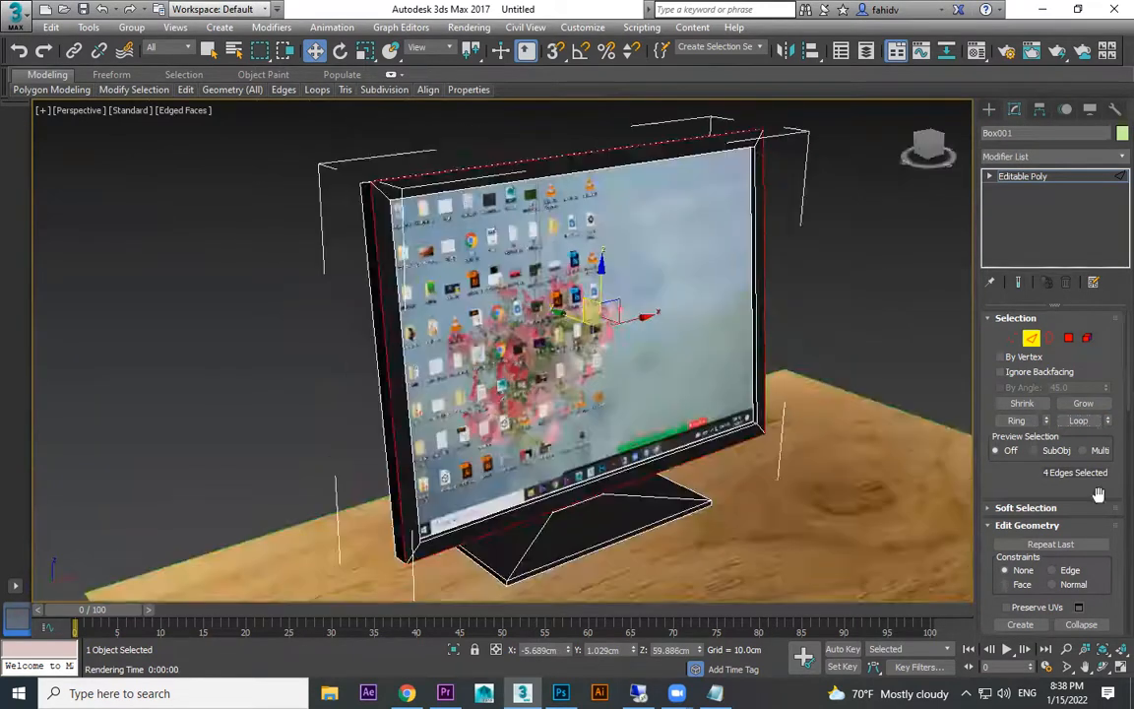
- Chamfer the selected front edge loop with 15 segments and an amount of 0.583 cm
scroll(1102, 532, "down", 6)
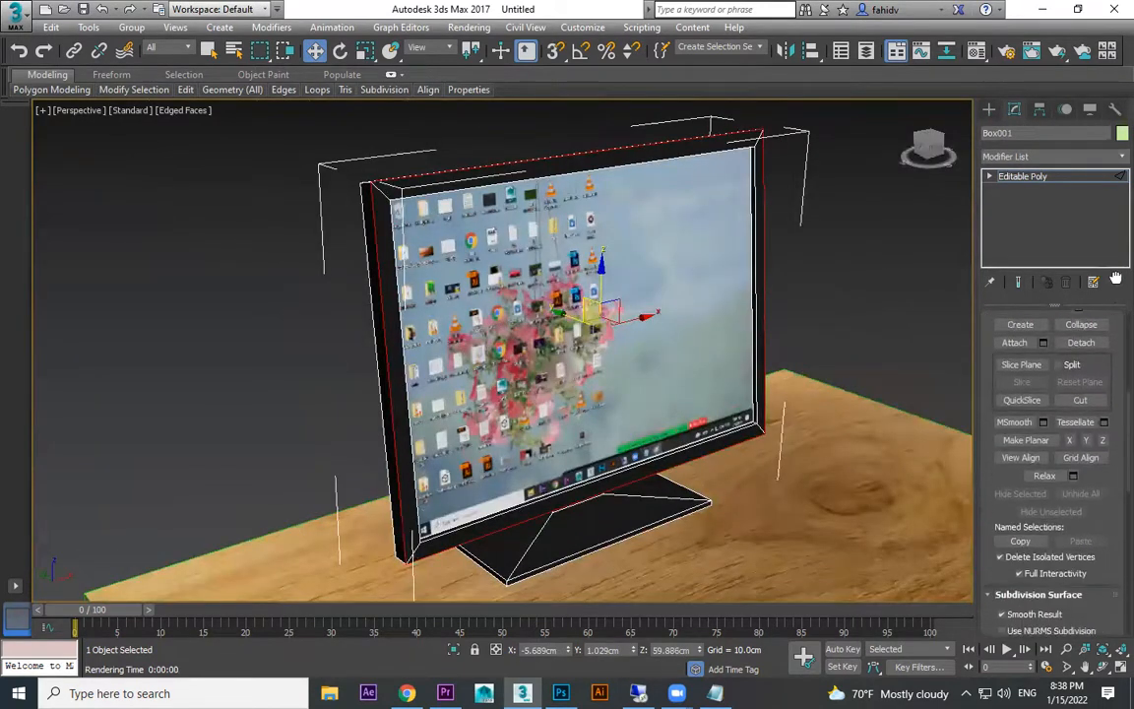
scroll(1075, 529, "down", 2)
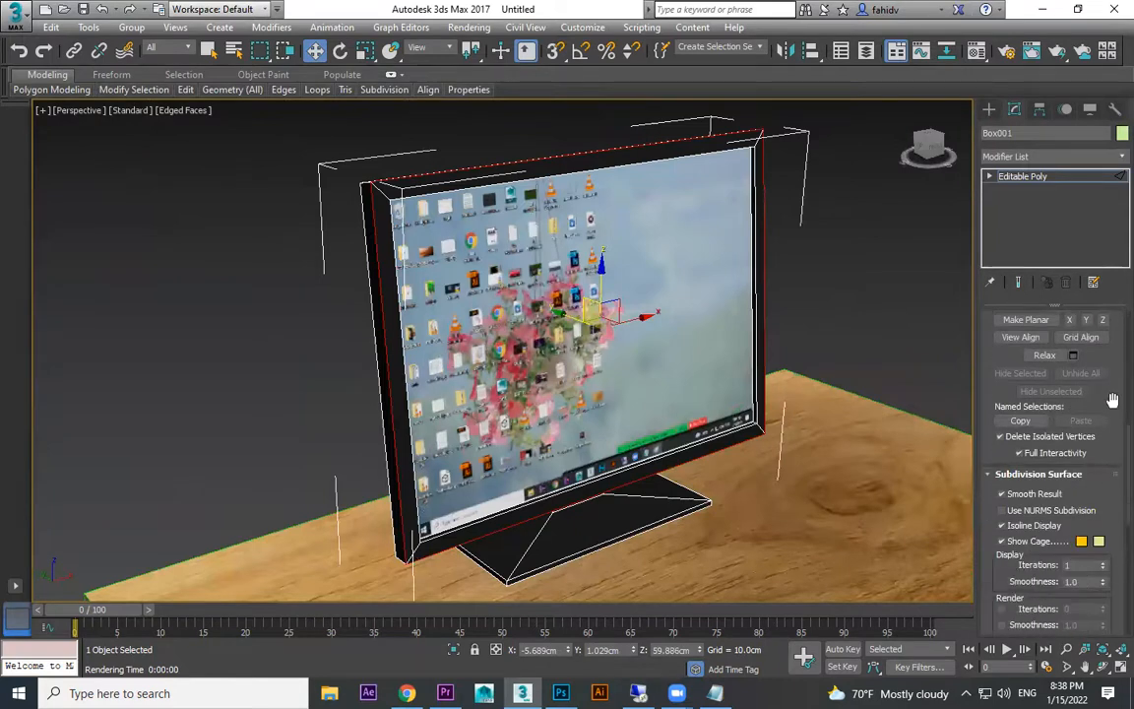
scroll(1113, 425, "up", 6)
left_click_drag(1005, 380, 1008, 507)
scroll(1010, 485, "down", 3)
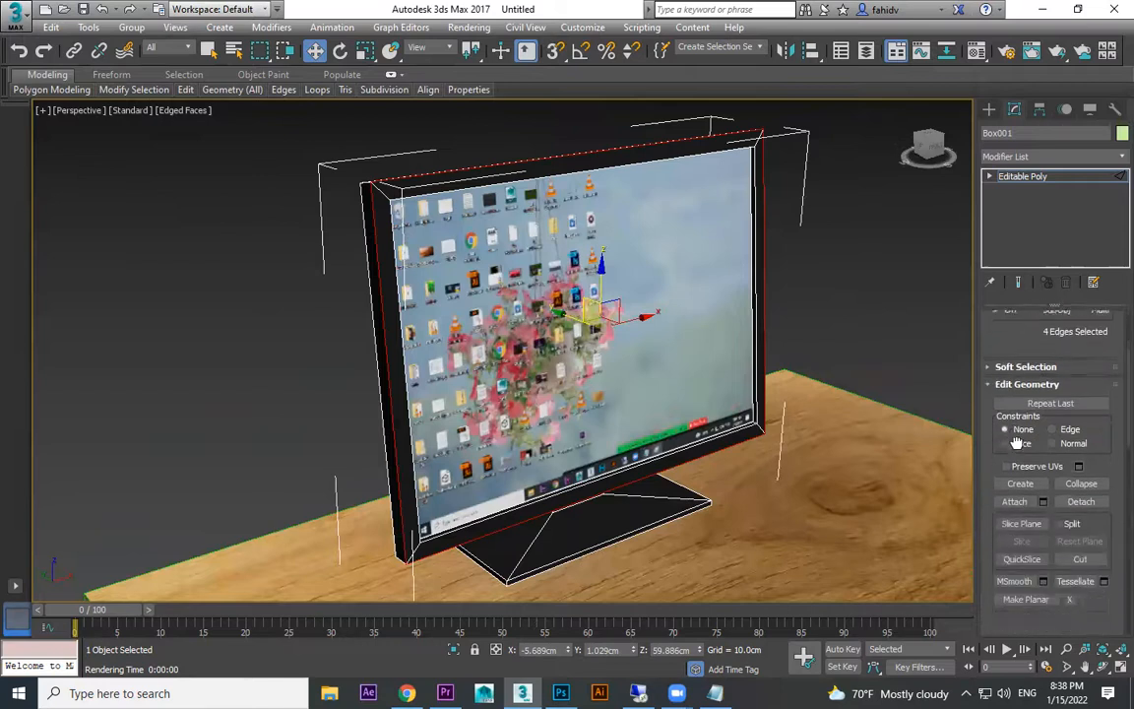
scroll(1041, 542, "down", 3)
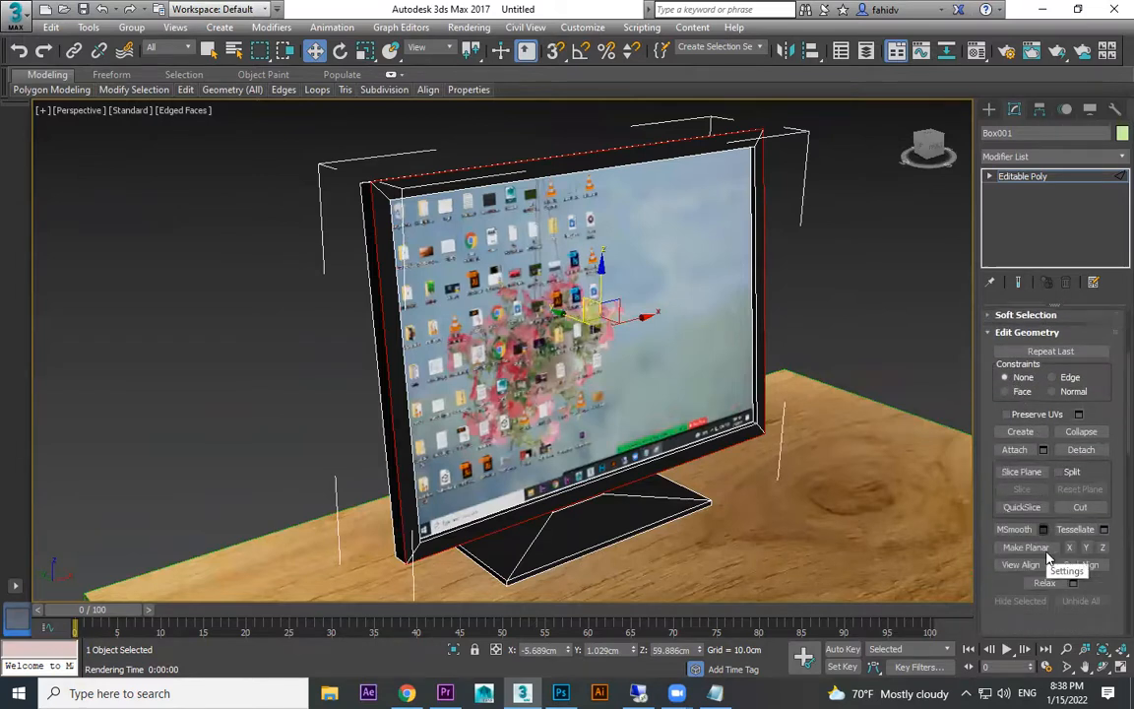
scroll(1042, 567, "down", 2)
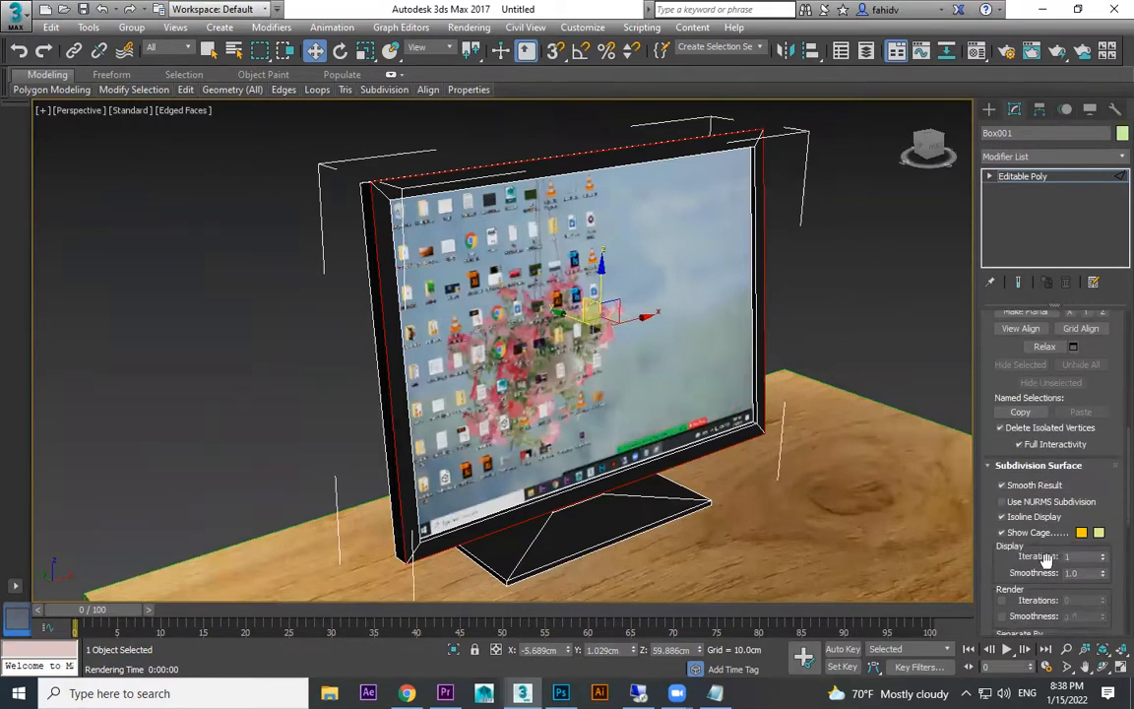
scroll(1049, 569, "down", 7)
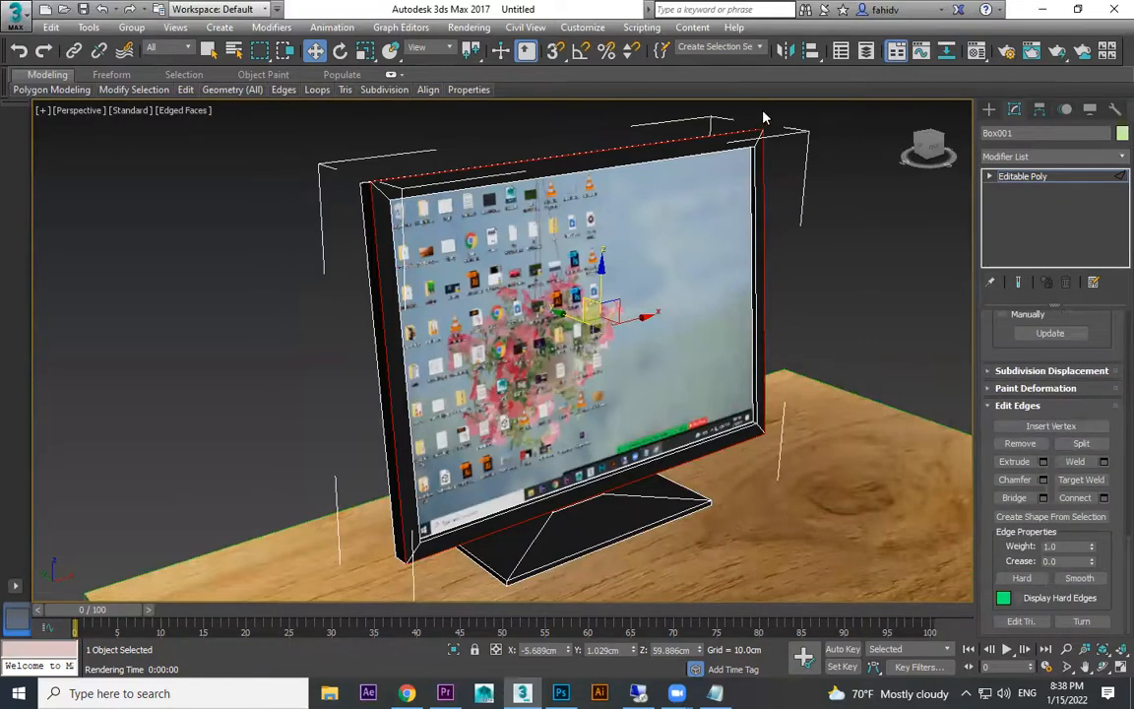
left_click(1044, 481)
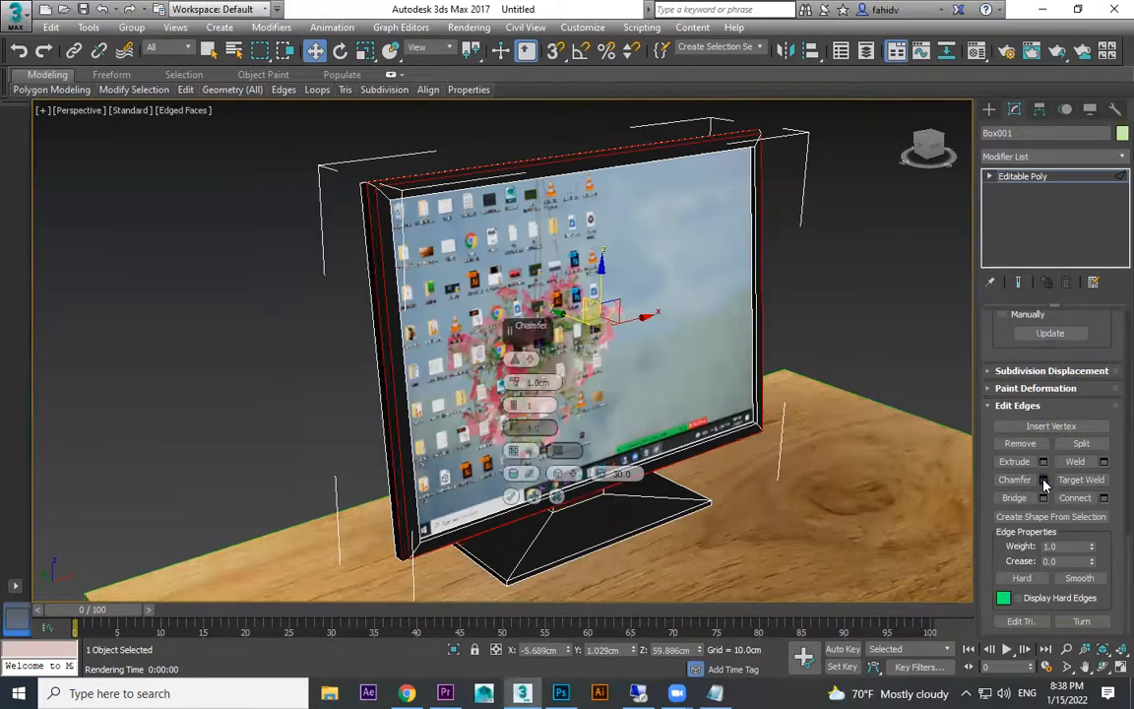
left_click_drag(518, 328, 794, 246)
scroll(374, 189, "up", 5)
scroll(497, 350, "up", 5)
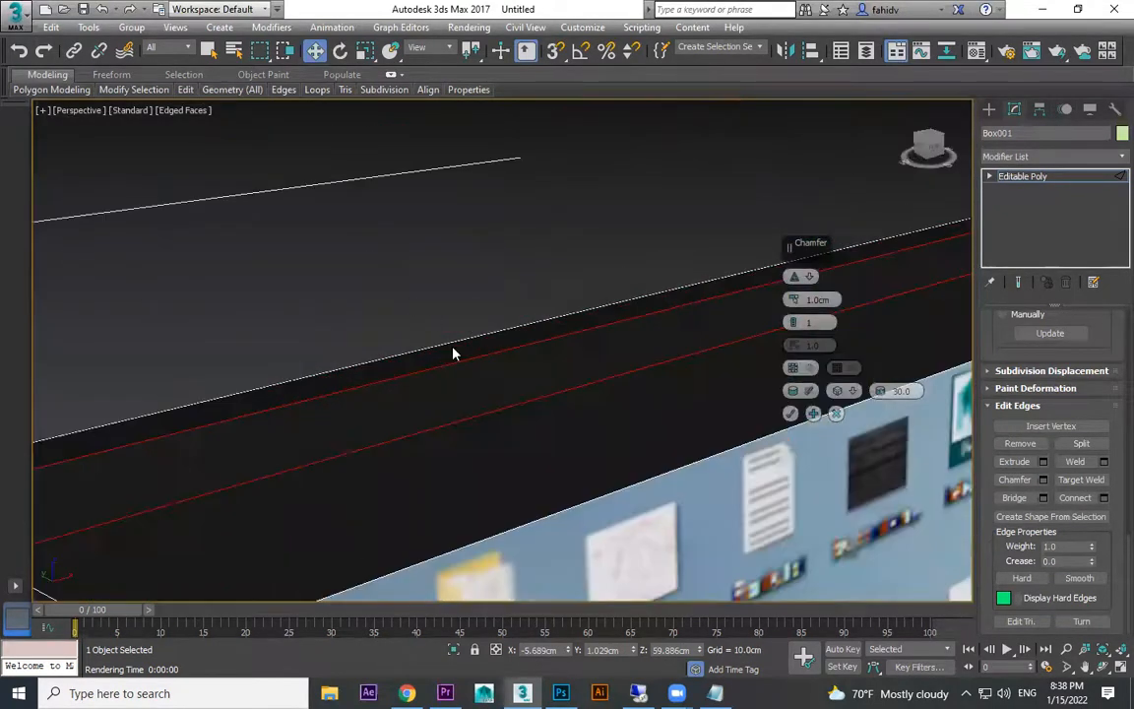
left_click_drag(793, 324, 633, 400)
middle_click_drag(633, 400, 746, 370, "alt")
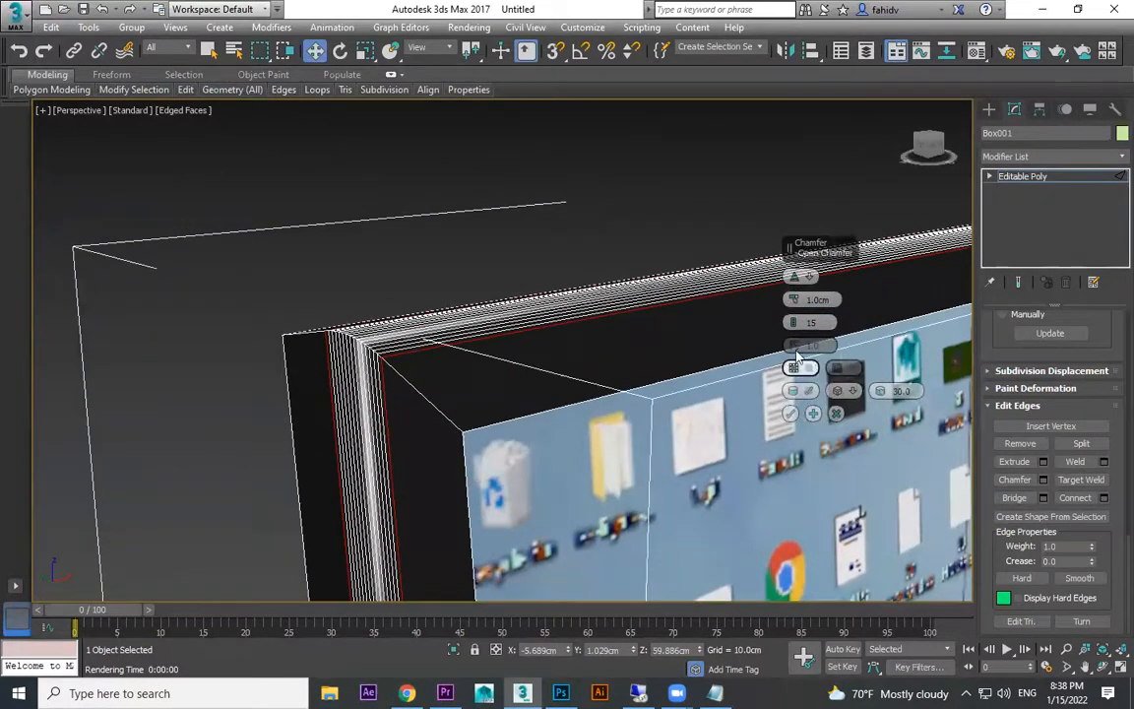
left_click_drag(793, 299, 793, 299)
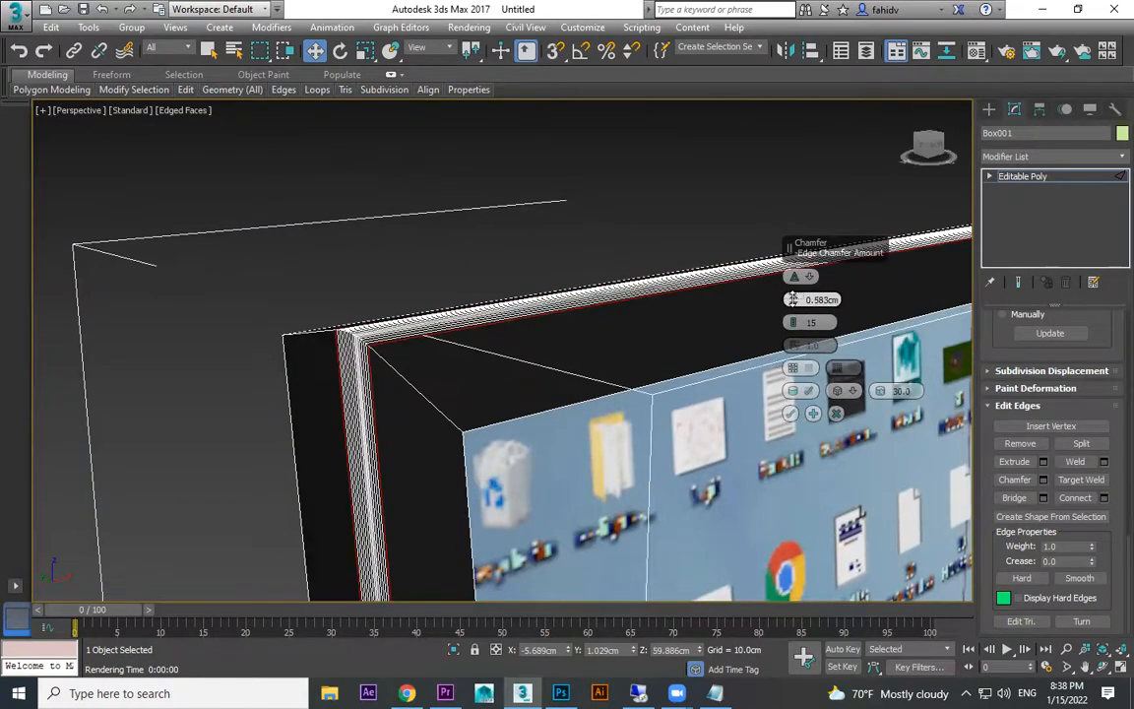
left_click(790, 414)
- Select the top rear edge of the monitor and collapse the Edit Geometry and Subdivision Surface settings
middle_click_drag(457, 330, 527, 306, "alt")
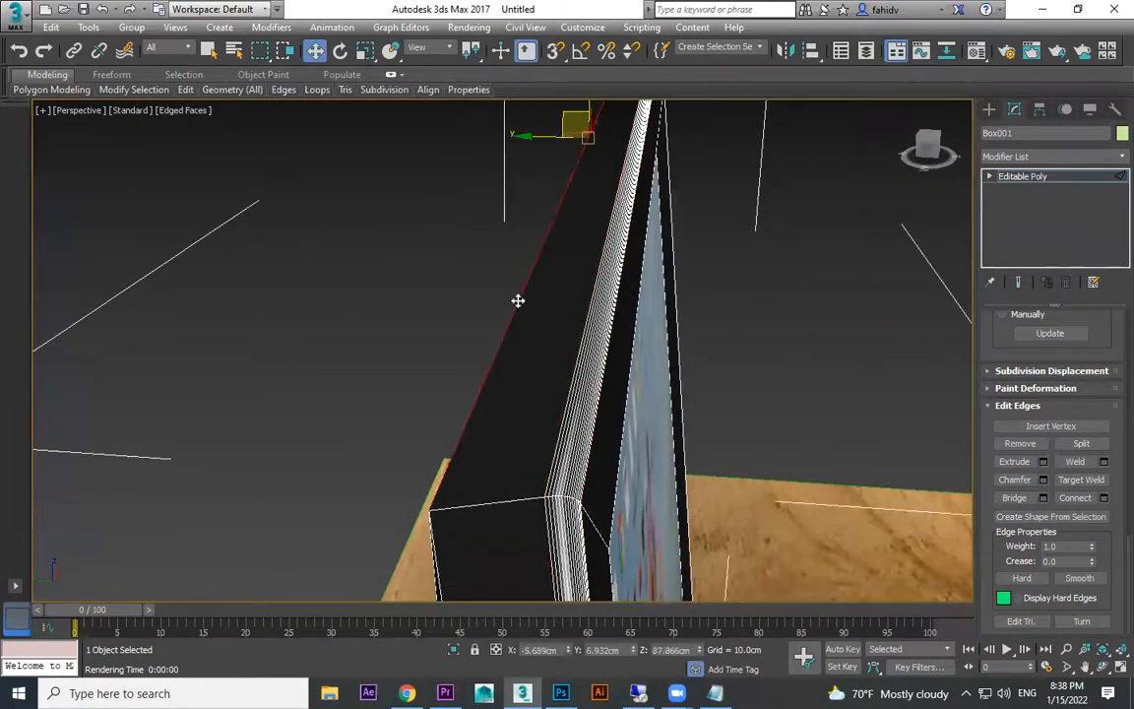
scroll(916, 370, "down", 5)
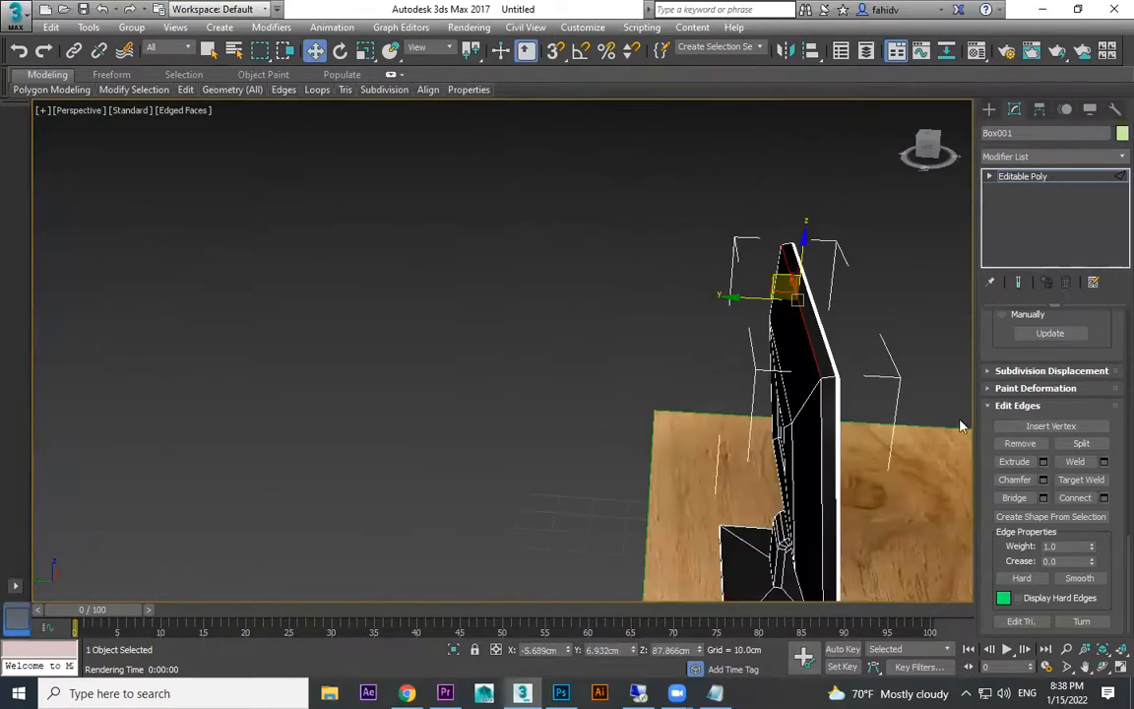
left_click_drag(1065, 405, 1042, 675)
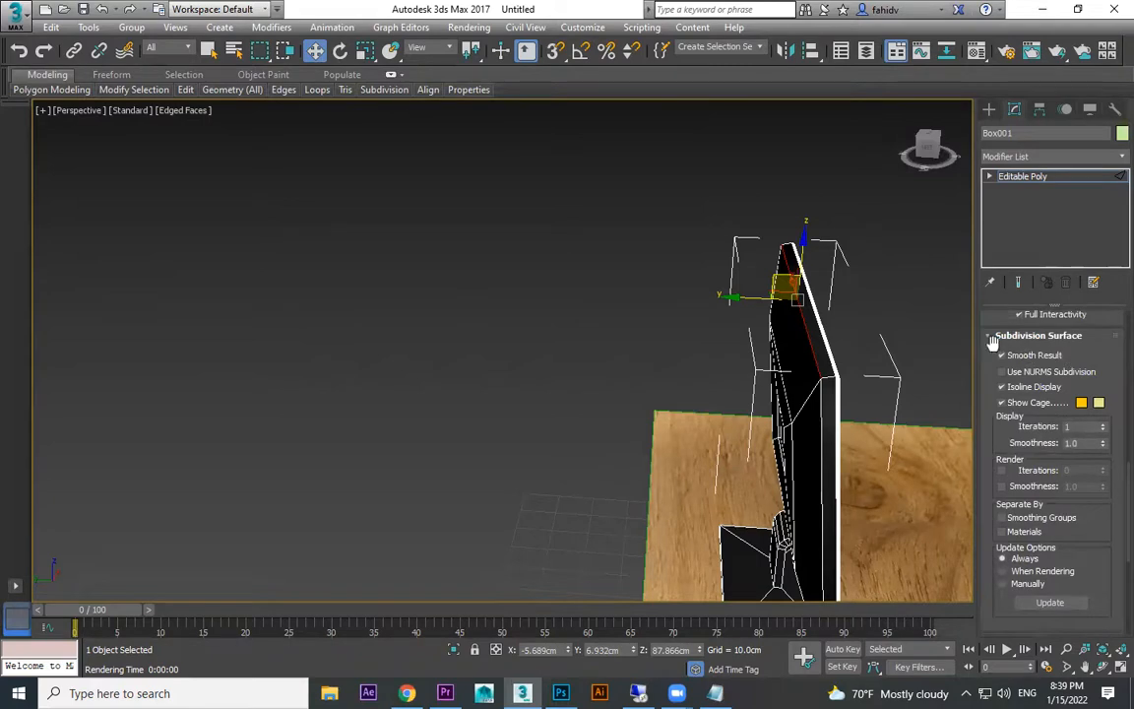
scroll(988, 335, "up", 8)
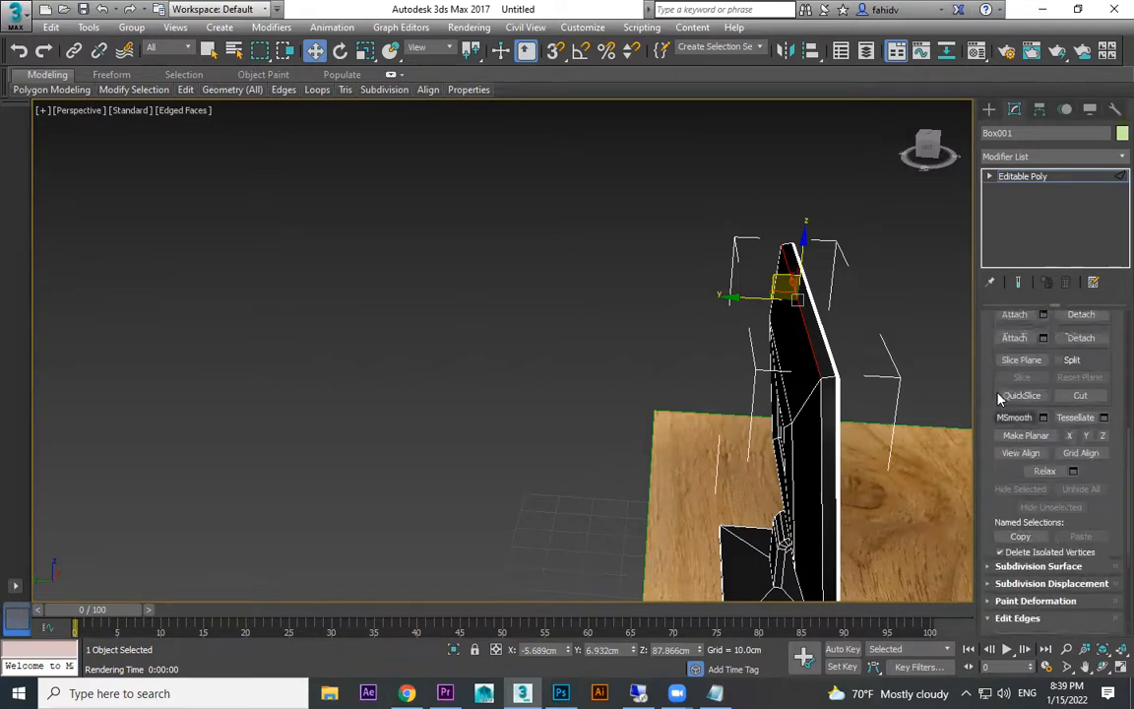
scroll(997, 391, "up", 3)
left_click(991, 363)
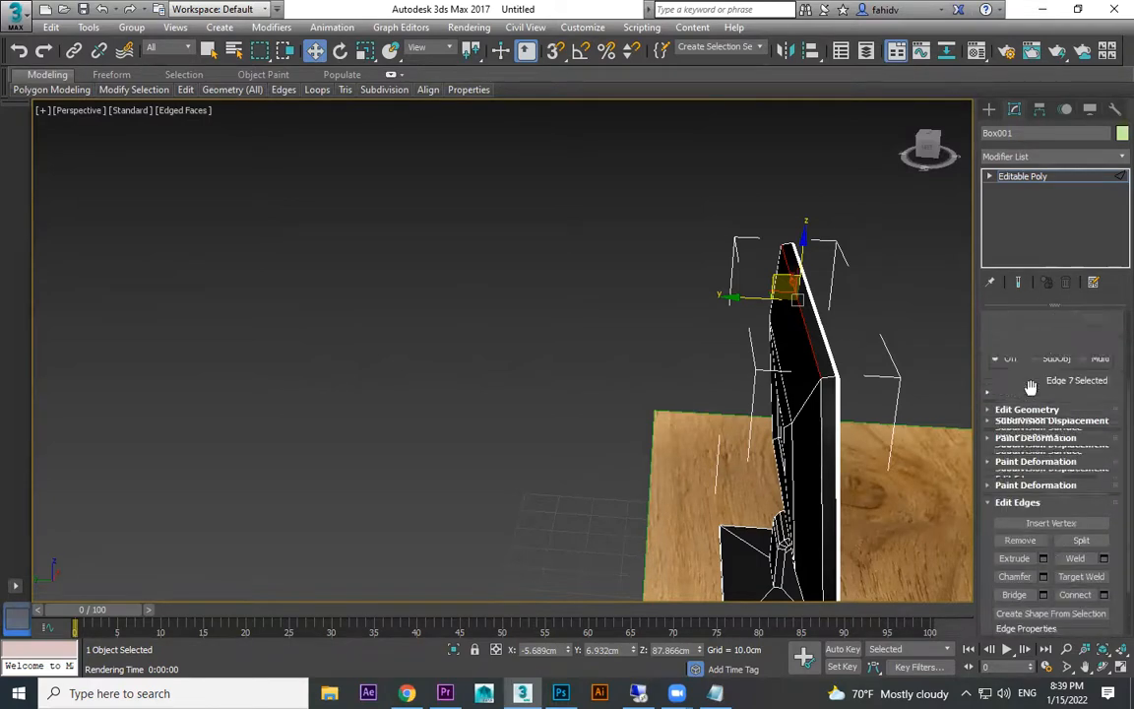
scroll(995, 379, "up", 4)
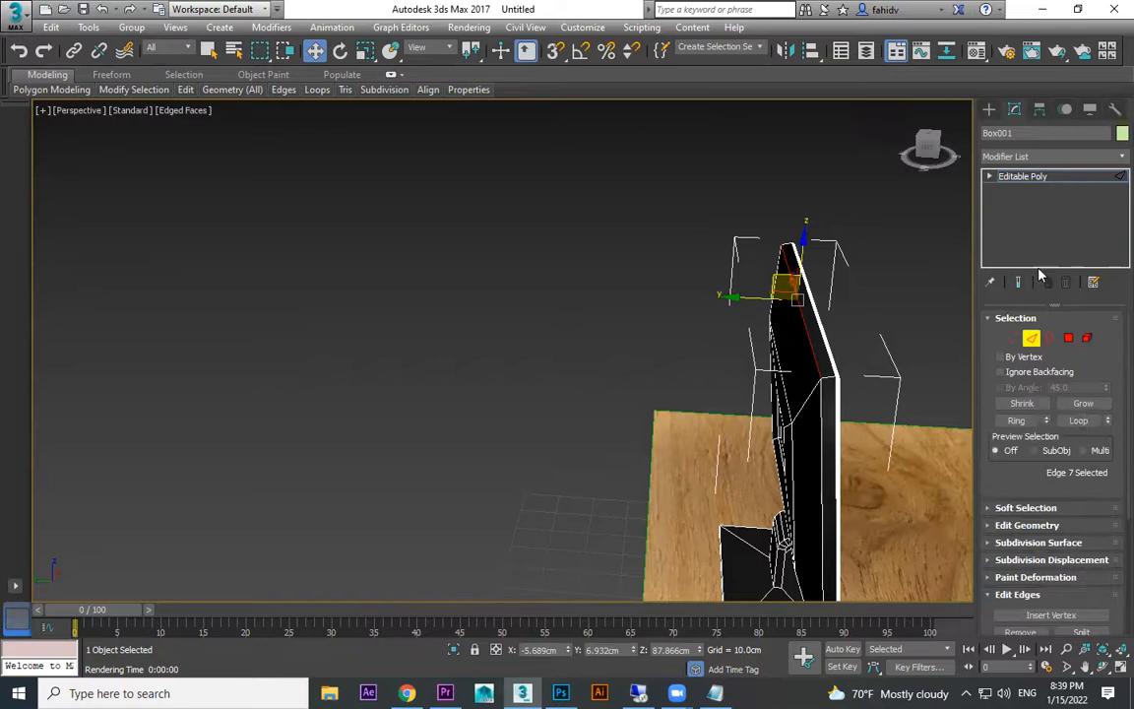
- Extend the selection to the rear edge loop and add the missing bottom rear edge
left_click(1079, 421)
middle_click_drag(739, 375, 973, 273, "alt")
scroll(689, 433, "up", 8)
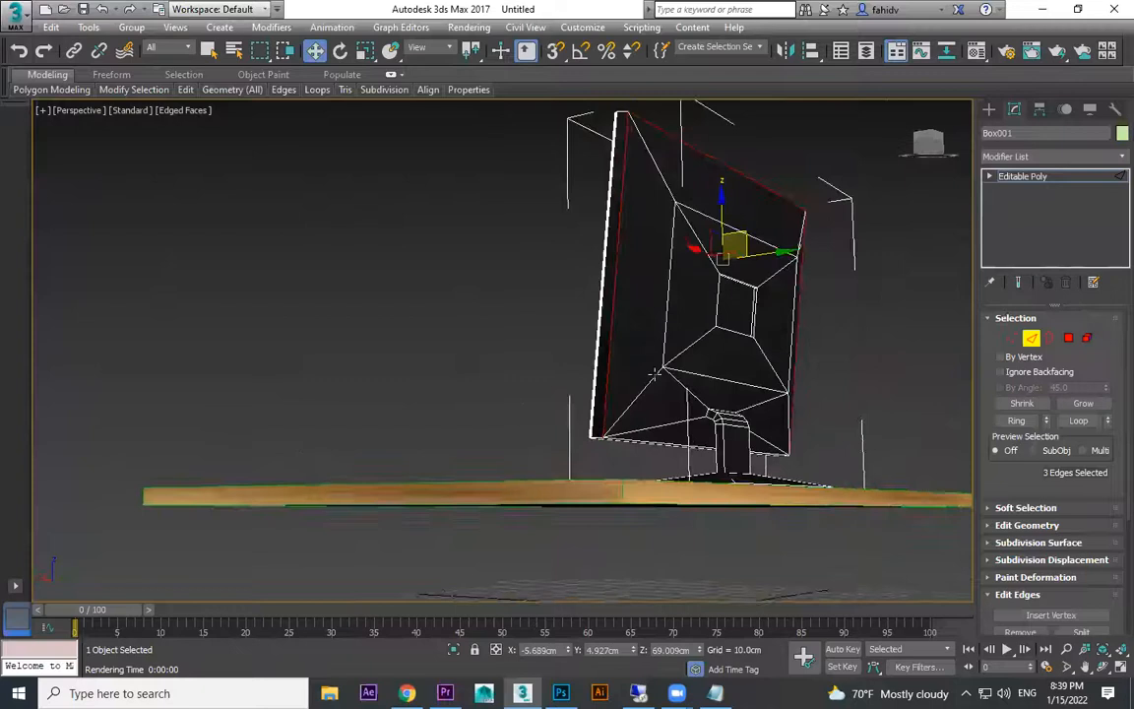
scroll(748, 462, "up", 3)
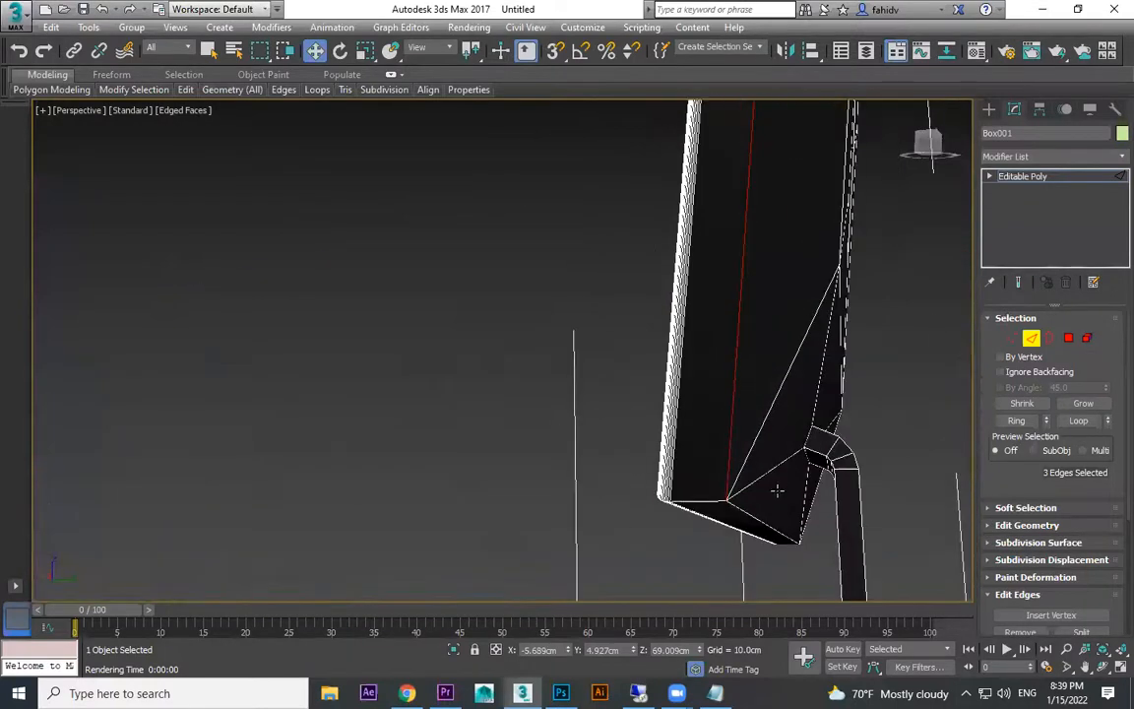
left_click(752, 517, "ctrl")
- Chamfer the selected rear edge loop of the monitor with 5 segments and an amount of 0.861 cm
middle_click_drag(843, 500, 711, 506, "alt")
scroll(749, 464, "down", 5)
middle_click_drag(846, 451, 791, 459, "alt")
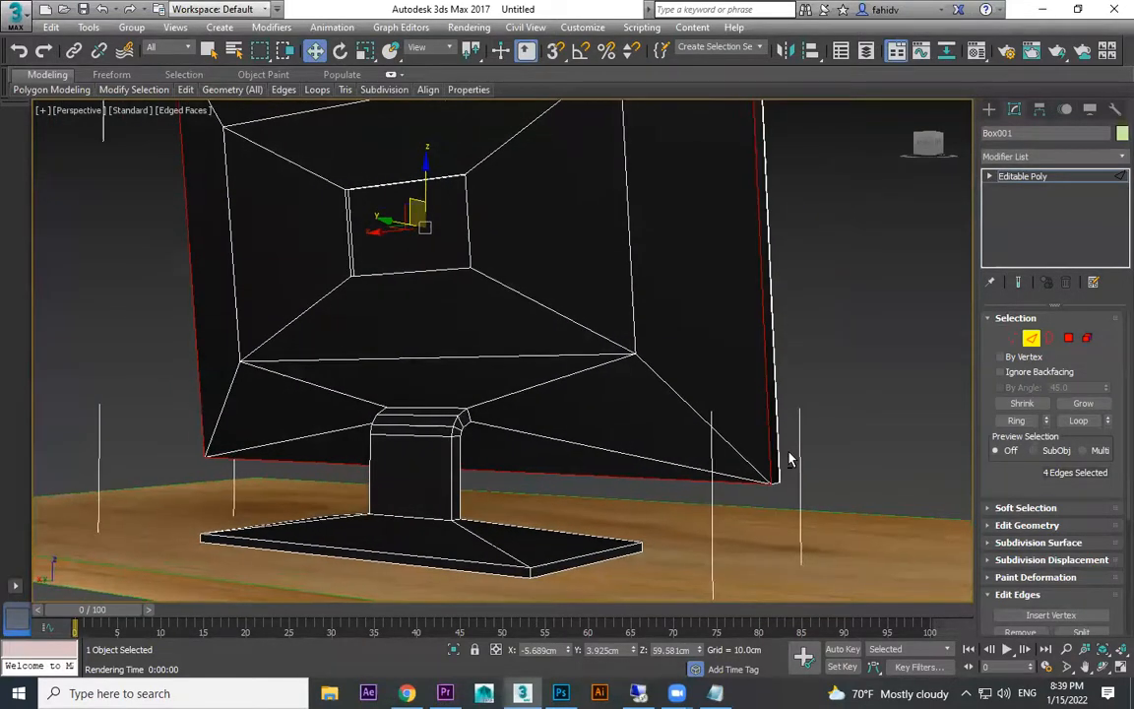
left_click_drag(1020, 484, 1034, 351)
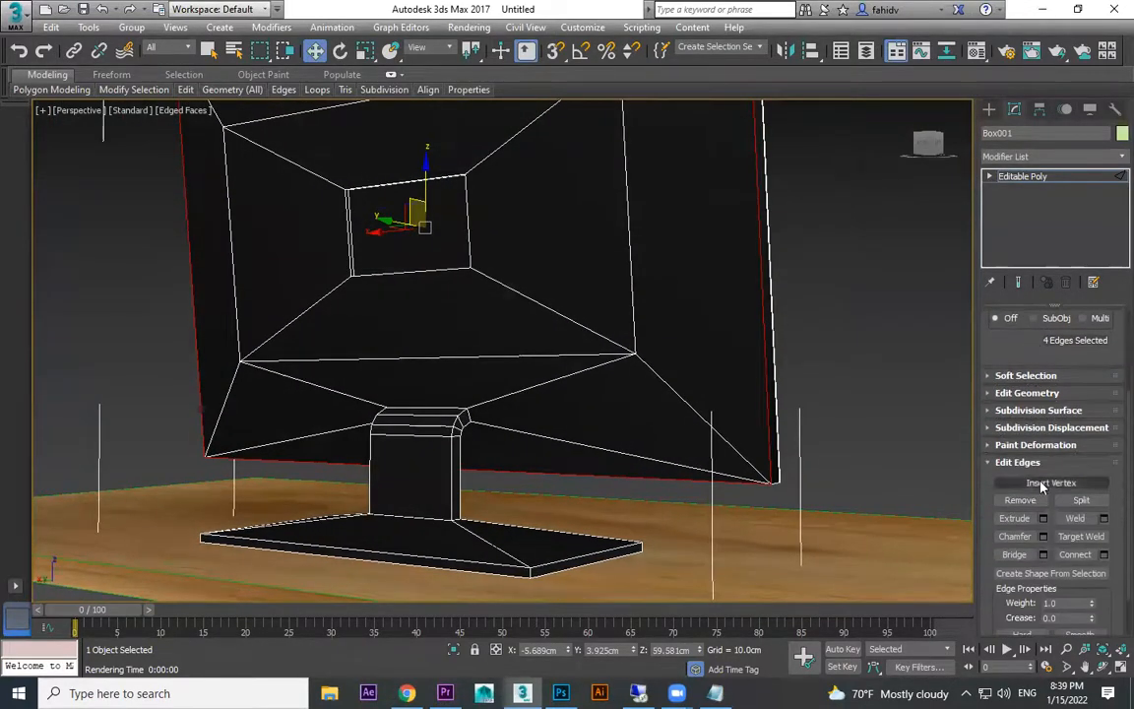
left_click(1045, 538)
middle_click_drag(860, 469, 827, 458, "alt")
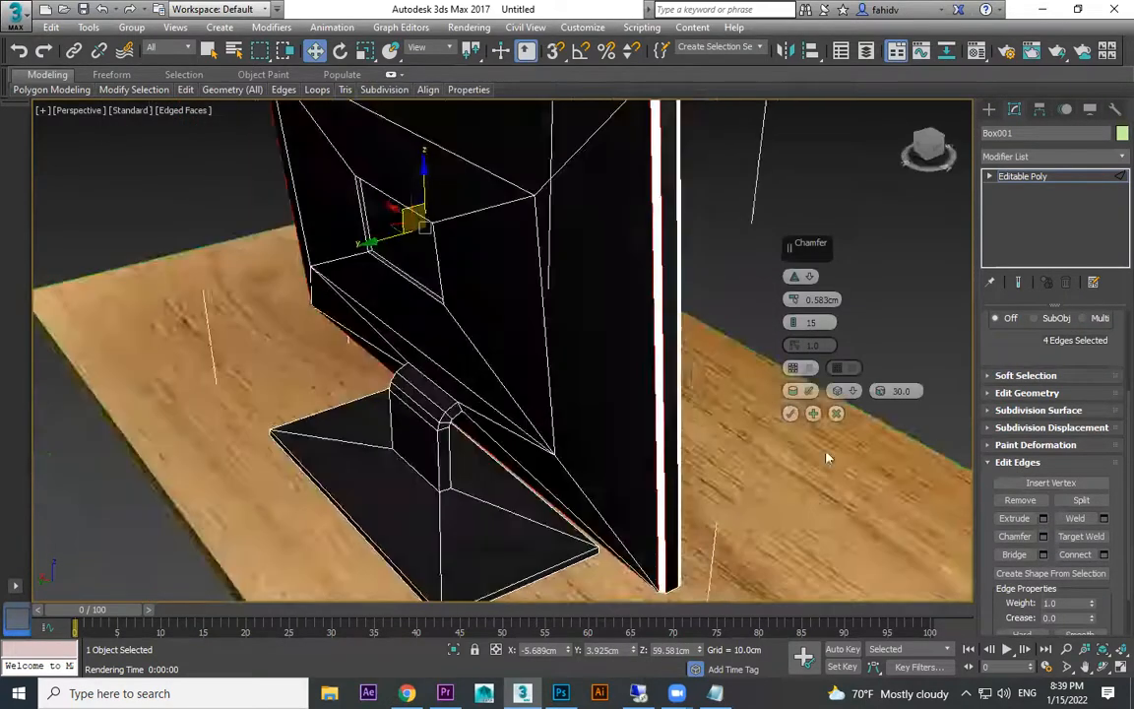
left_click_drag(793, 325, 796, 345)
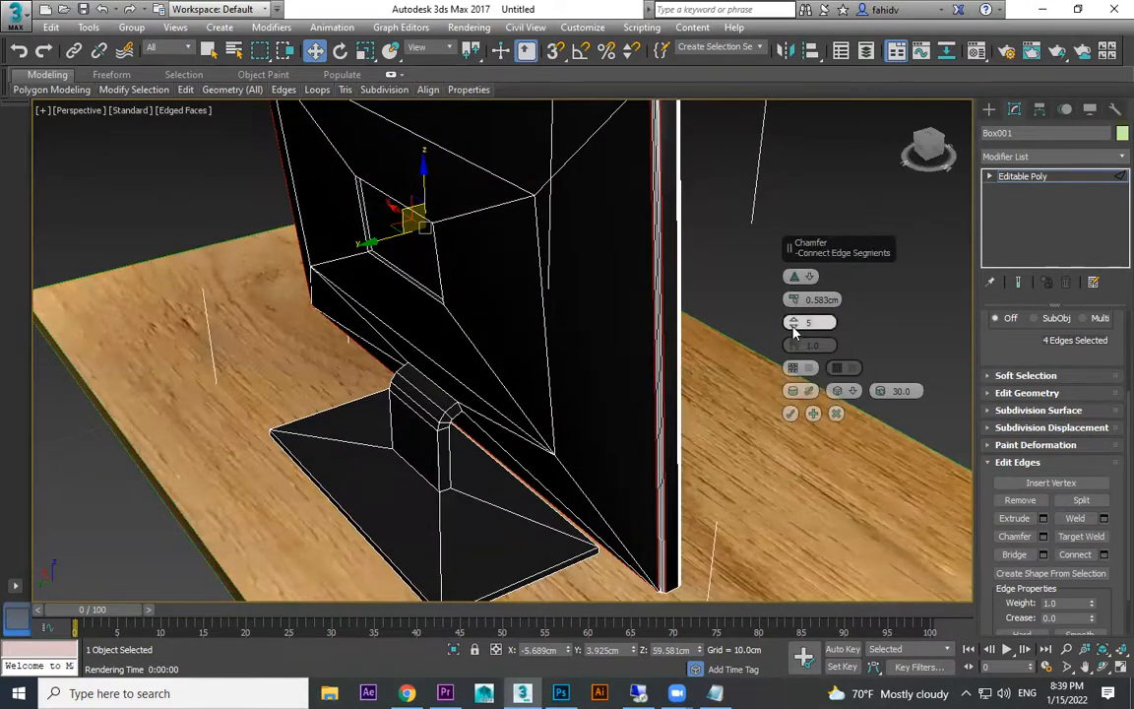
left_click_drag(795, 301, 799, 297)
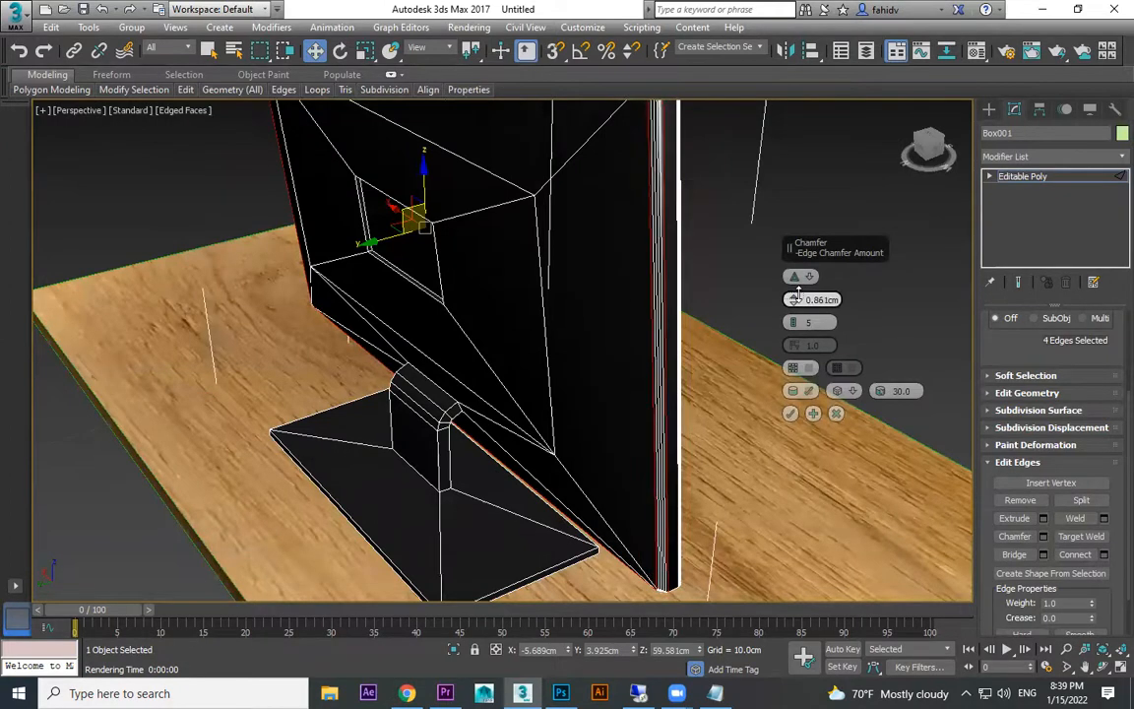
left_click(789, 412)
- Turn off the edged-faces display and view the shaded monitor from the front
mouse_move(825, 311)
middle_mouse_down("alt")
mouse_move(817, 369)
mouse_move(749, 357)
mouse_move(749, 283)
mouse_move(723, 326)
mouse_move(643, 328)
mouse_move(535, 356)
mouse_move(638, 387)
mouse_move(752, 362)
mouse_move(476, 319)
mouse_move(492, 340)
mouse_move(493, 306)
mouse_move(515, 359)
mouse_move(670, 413)
mouse_move(801, 441)
mouse_move(660, 401)
mouse_move(786, 442)
mouse_move(712, 355)
middle_mouse_up("alt")
key("F4")
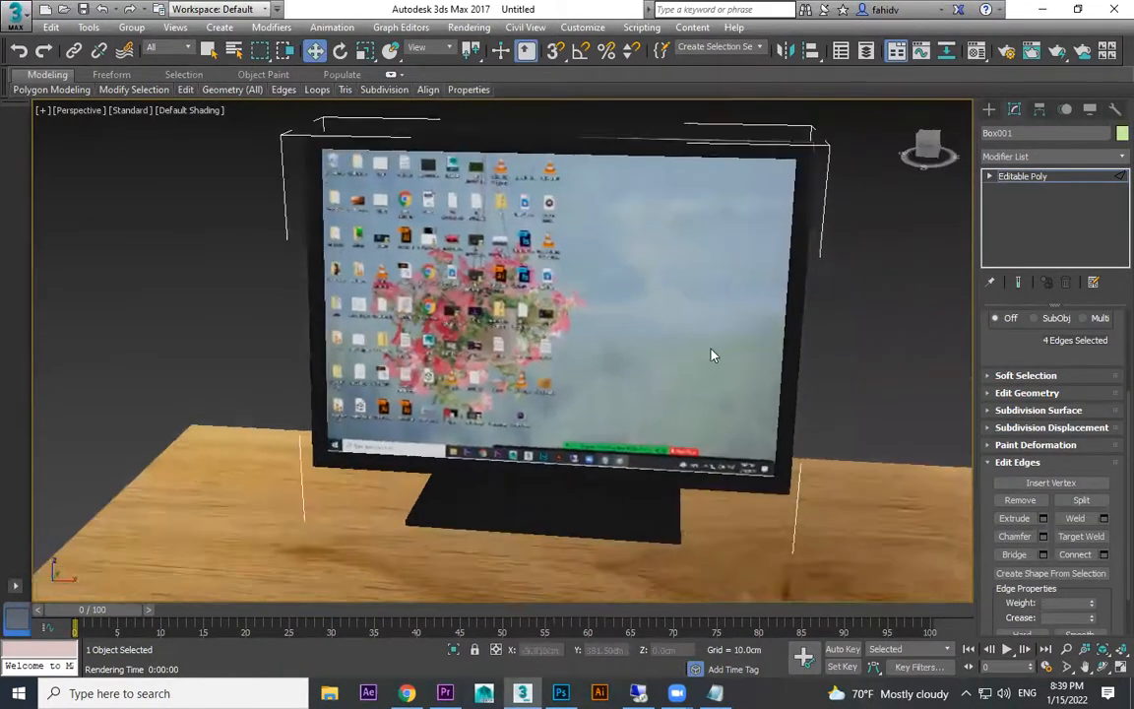
scroll(726, 405, "down", 3)
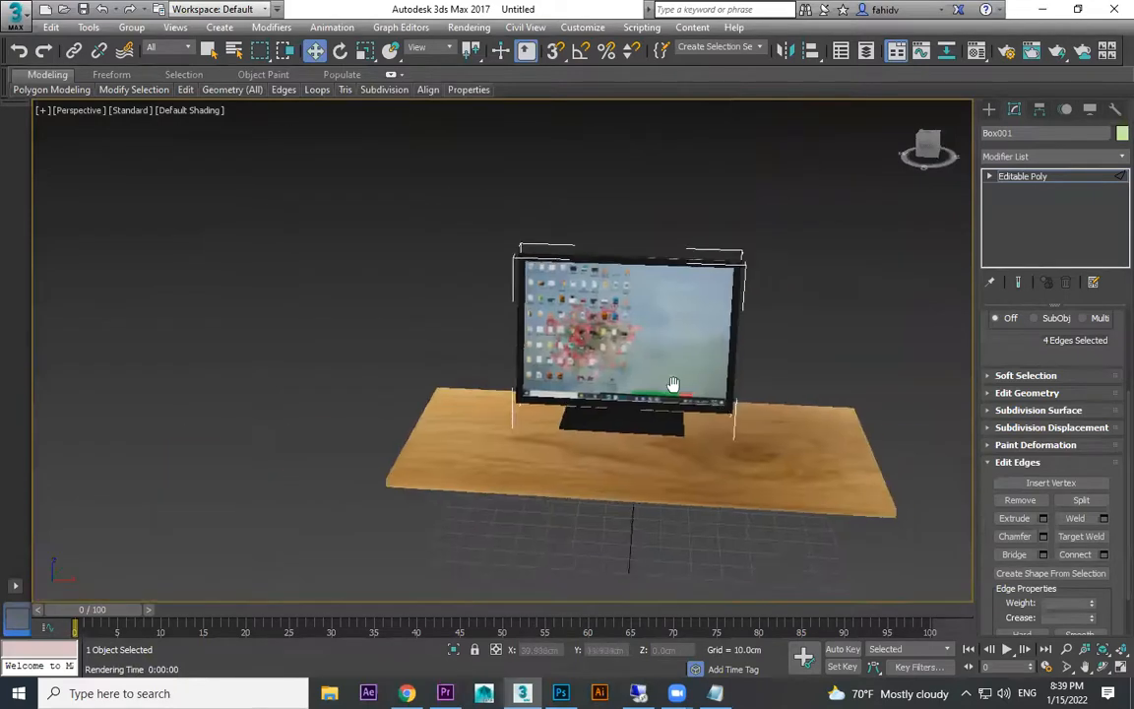
scroll(676, 413, "up", 6)
middle_click_drag(591, 433, 640, 463, "alt")
- With AutoGrid enabled, create a thin box about 73 cm wide and 18.4 cm long on the desk in front of the monitor
left_click(989, 109)
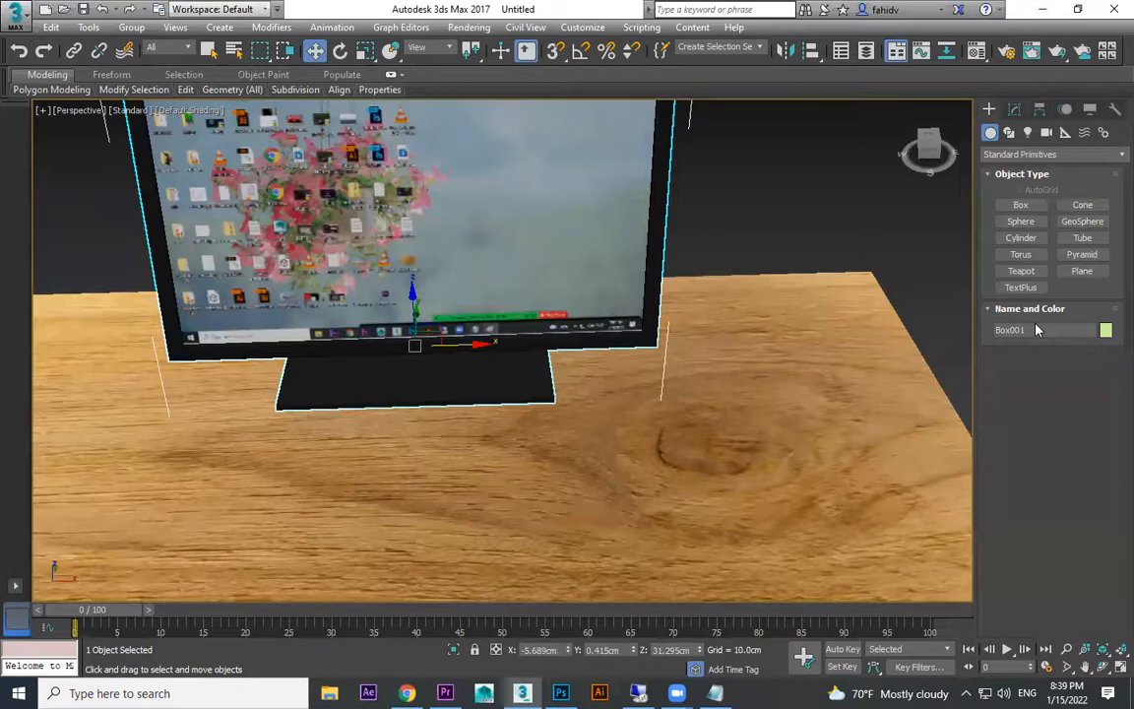
left_click(1021, 205)
middle_click_drag(463, 341, 569, 262)
middle_click_drag(430, 405, 391, 365, "alt")
left_click(1019, 190)
left_click_drag(311, 380, 805, 450)
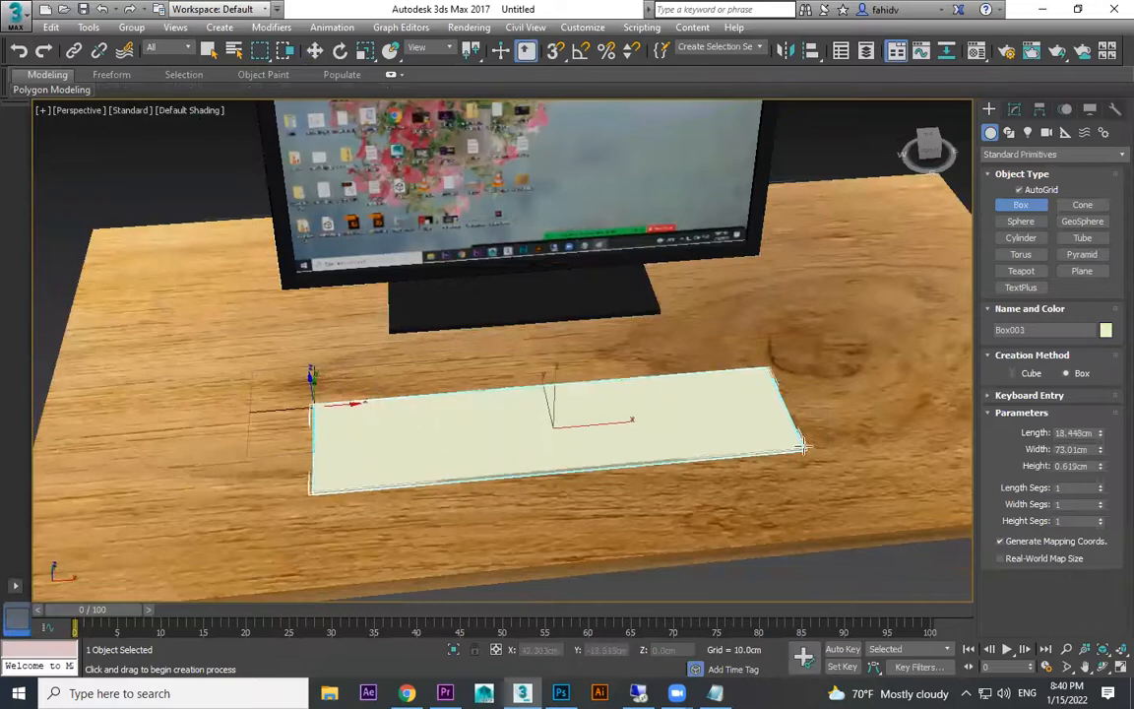
left_click(803, 440)
- Scale the new box non-uniformly to about 92% along its width and 71% in height
scroll(655, 447, "up", 3)
middle_click_drag(661, 445, 592, 418, "alt")
right_click(651, 451)
key("r")
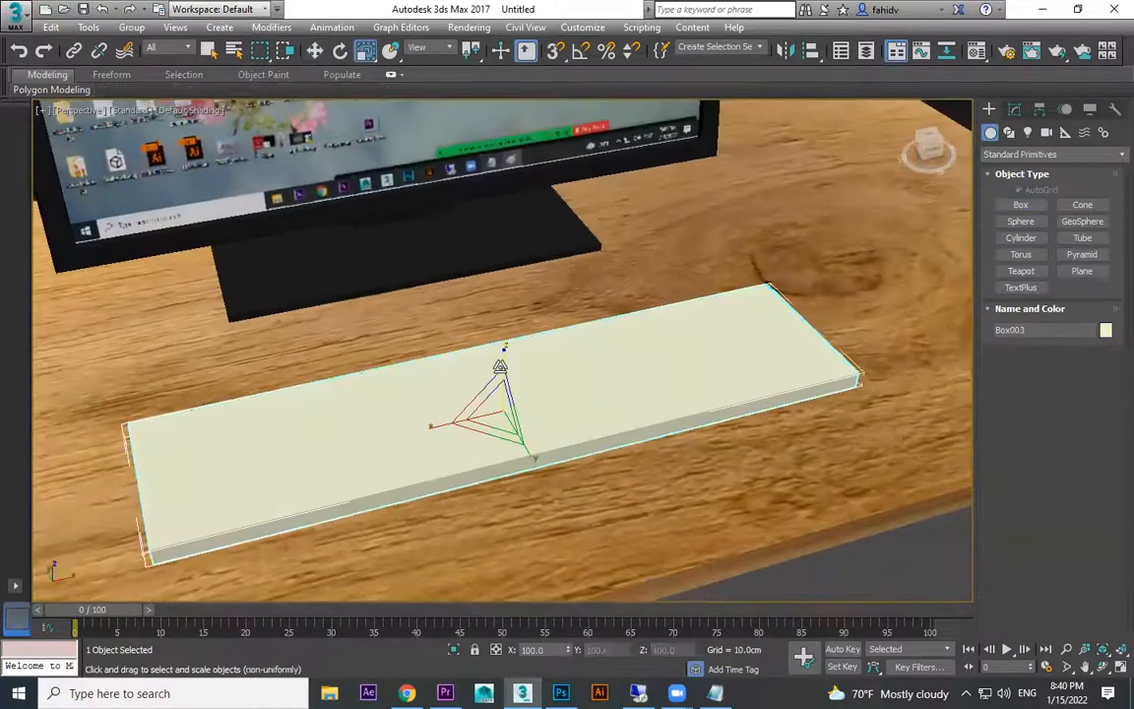
left_click_drag(401, 380, 399, 386)
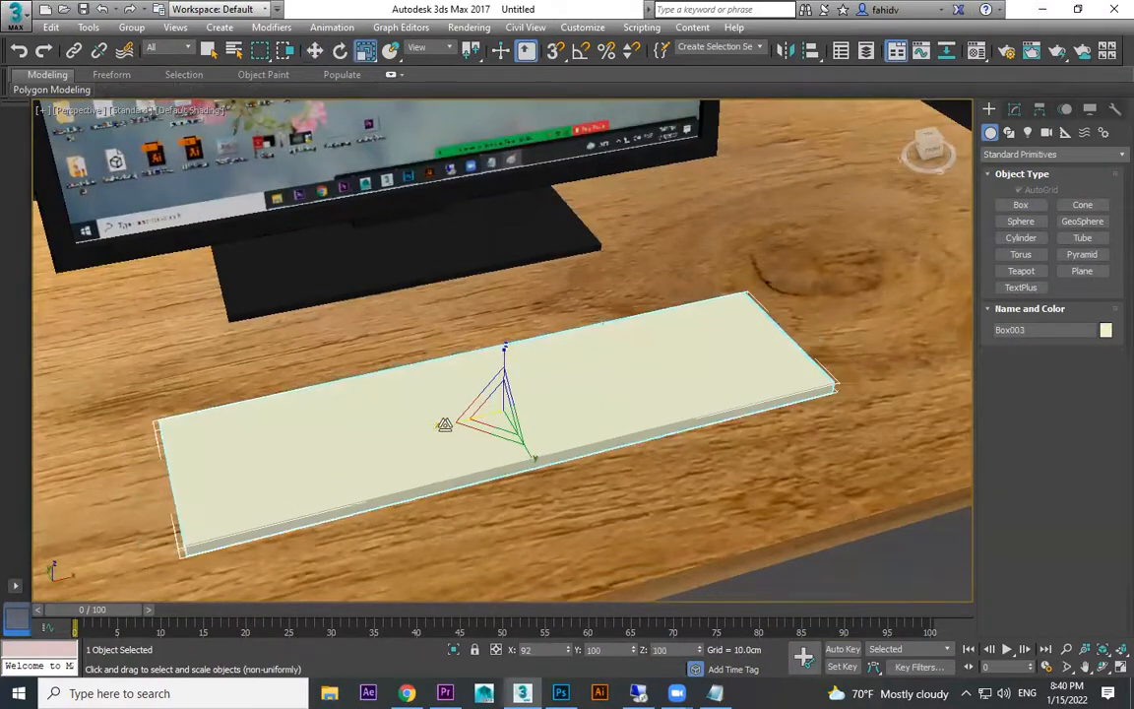
- Assign the glossy black material to the box and convert it to an editable poly
key("m")
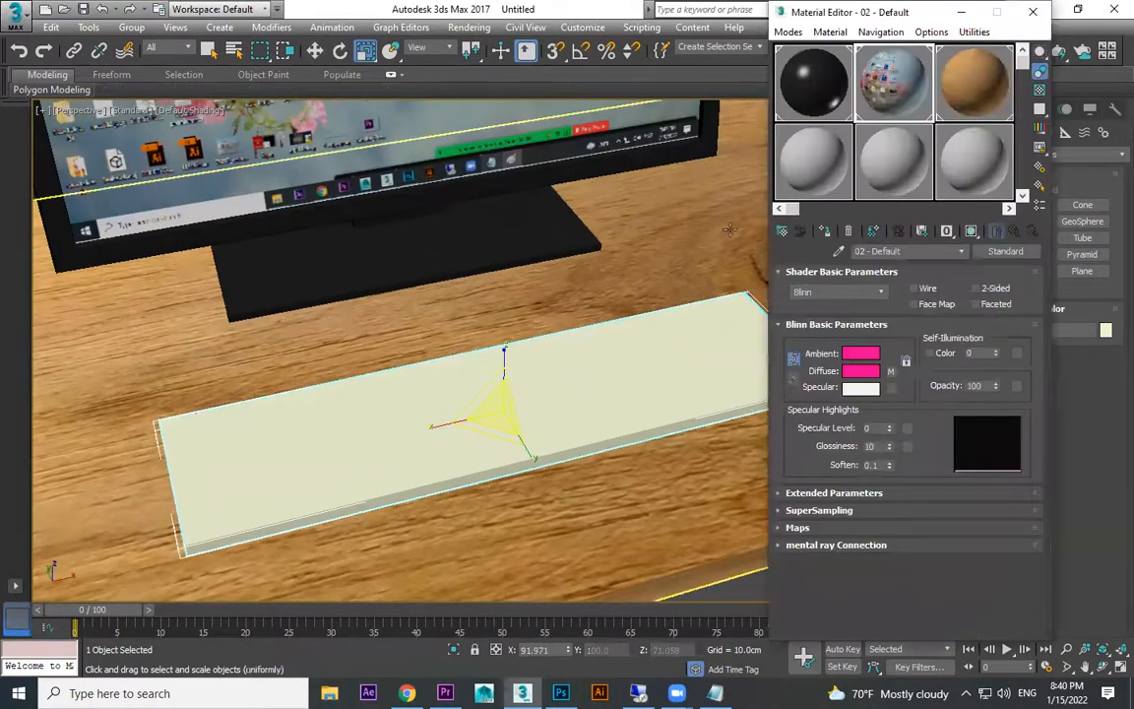
left_click_drag(809, 94, 629, 407)
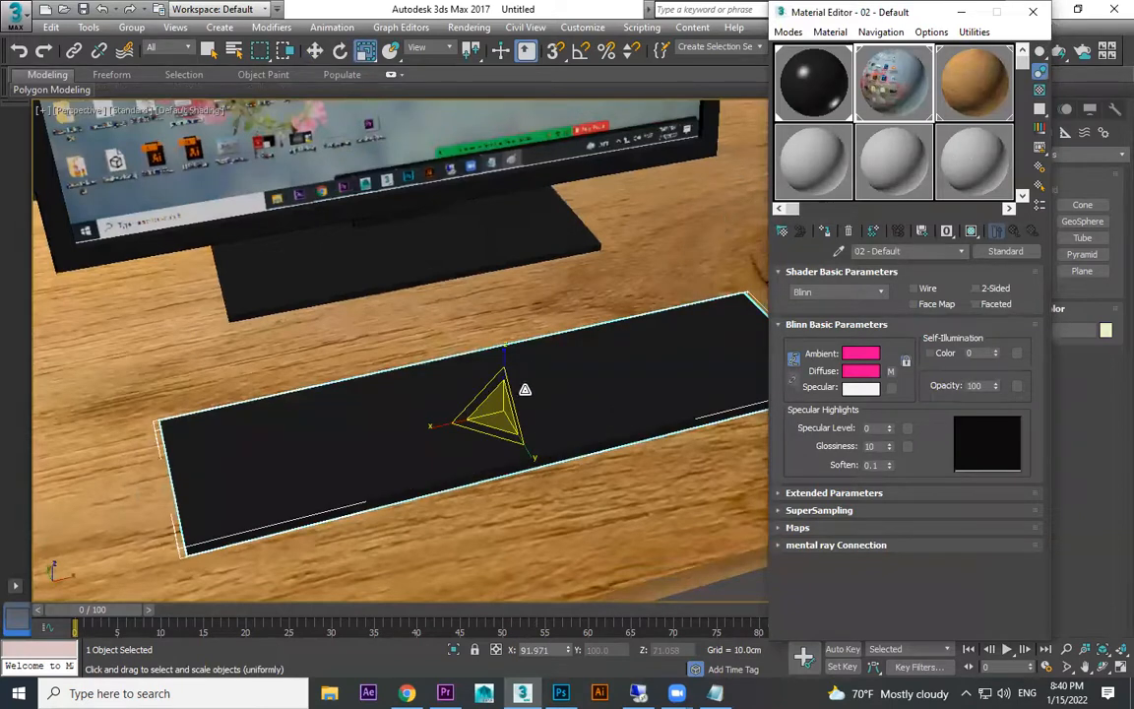
right_click(678, 332)
mouse_move(752, 509)
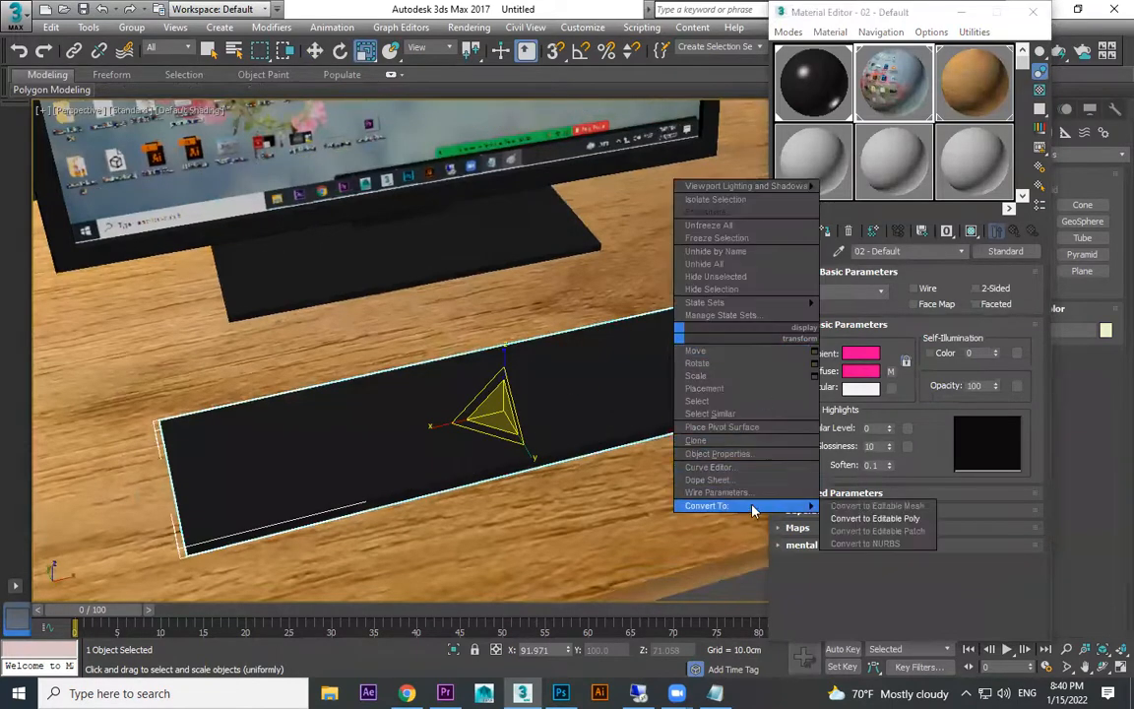
left_click(875, 518)
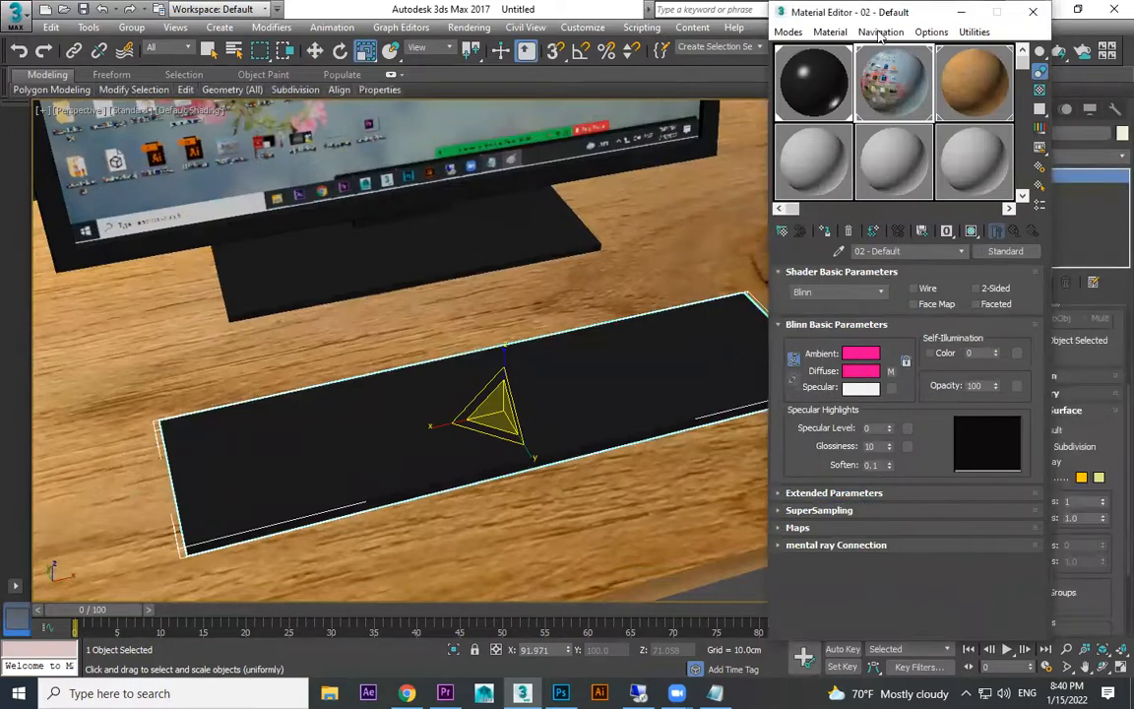
left_click_drag(879, 12, 827, 383)
- Select the box's top polygon and assign the unused 07 - Default material to it
left_click(989, 176)
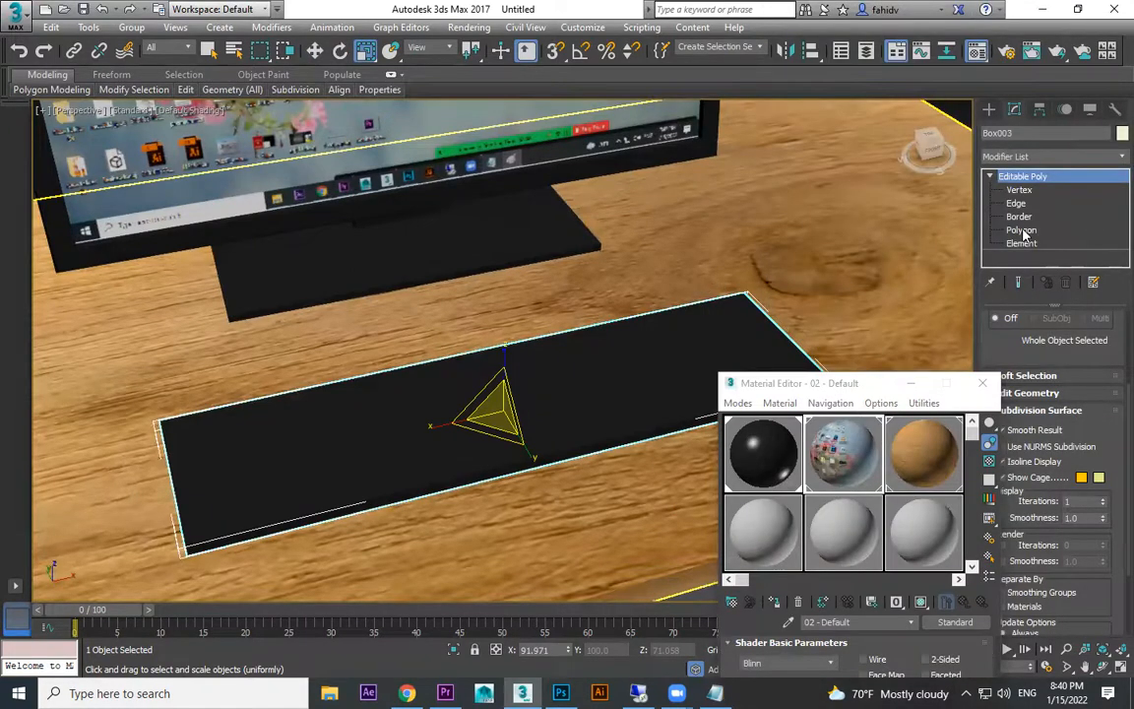
left_click(1020, 229)
left_click(585, 387)
middle_click_drag(620, 410, 630, 375)
scroll(475, 362, "down", 3)
left_click_drag(879, 373, 879, 144)
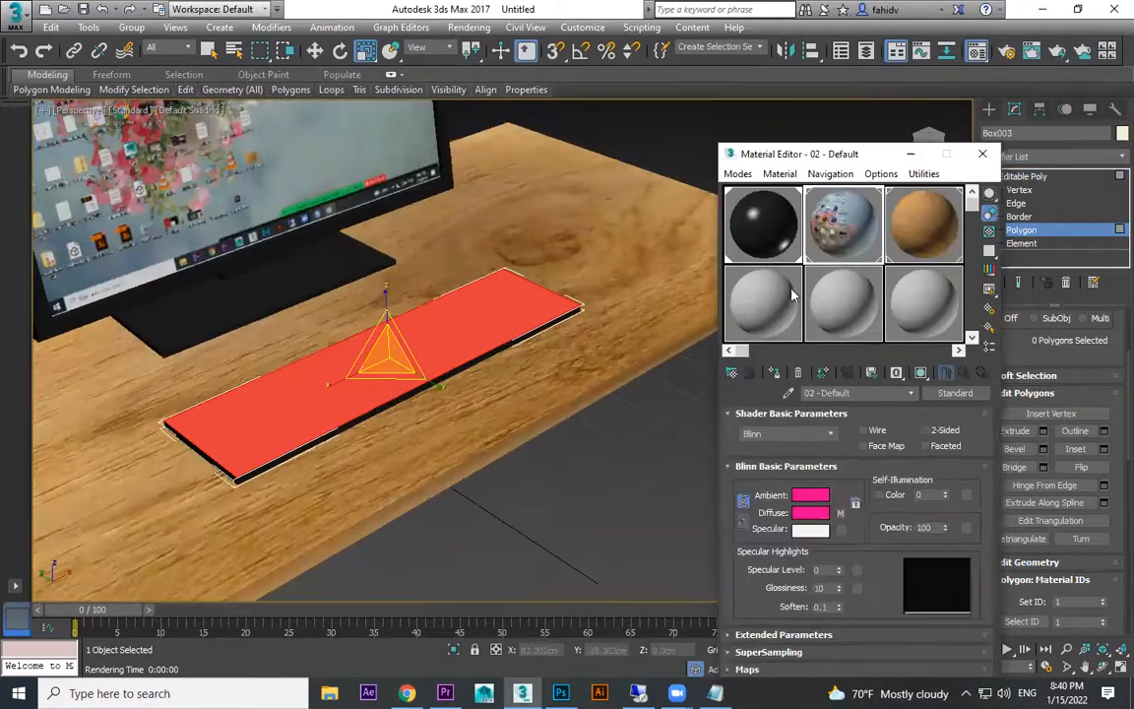
left_click(761, 310)
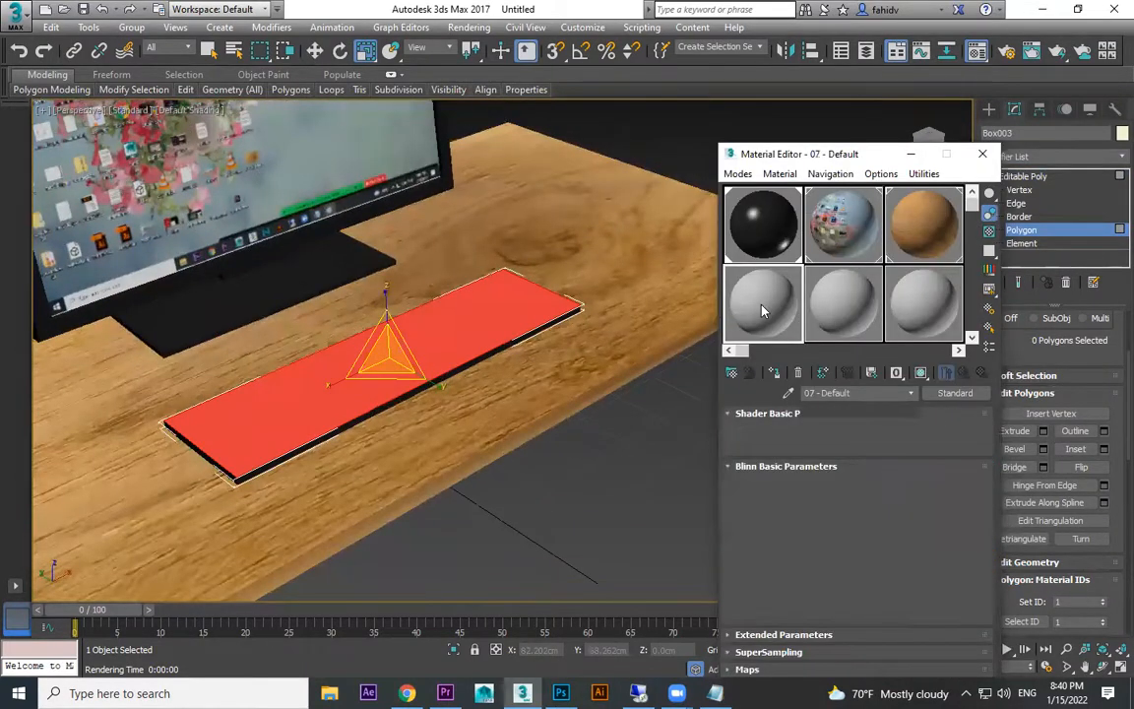
left_click(774, 374)
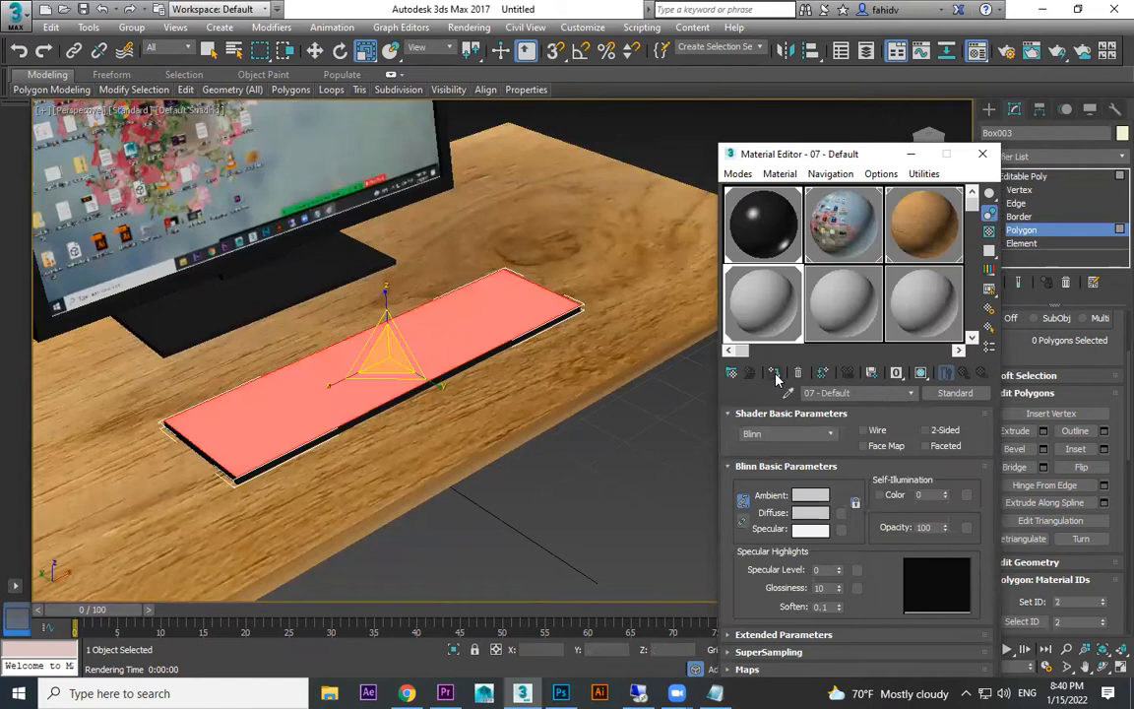
- Load keyboard-vector-diffuse-1-HD.jpg as a bitmap in the diffuse channel of the 07 - Default material
left_click(842, 514)
scroll(413, 299, "up", 2)
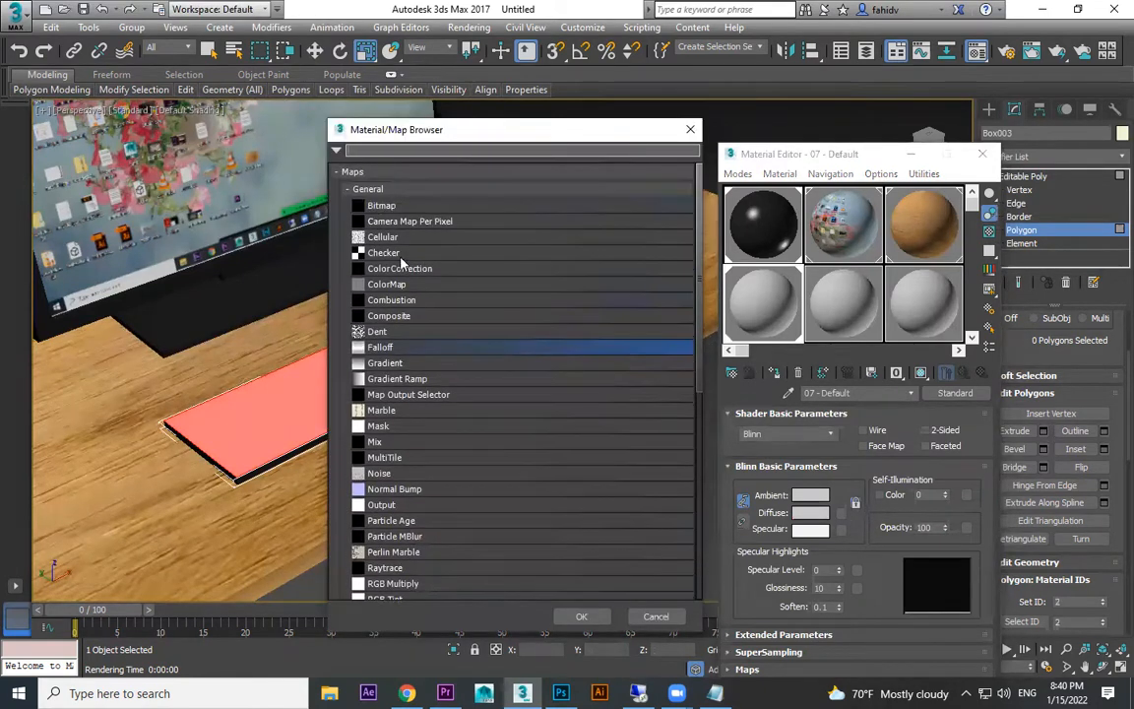
double_click(382, 205)
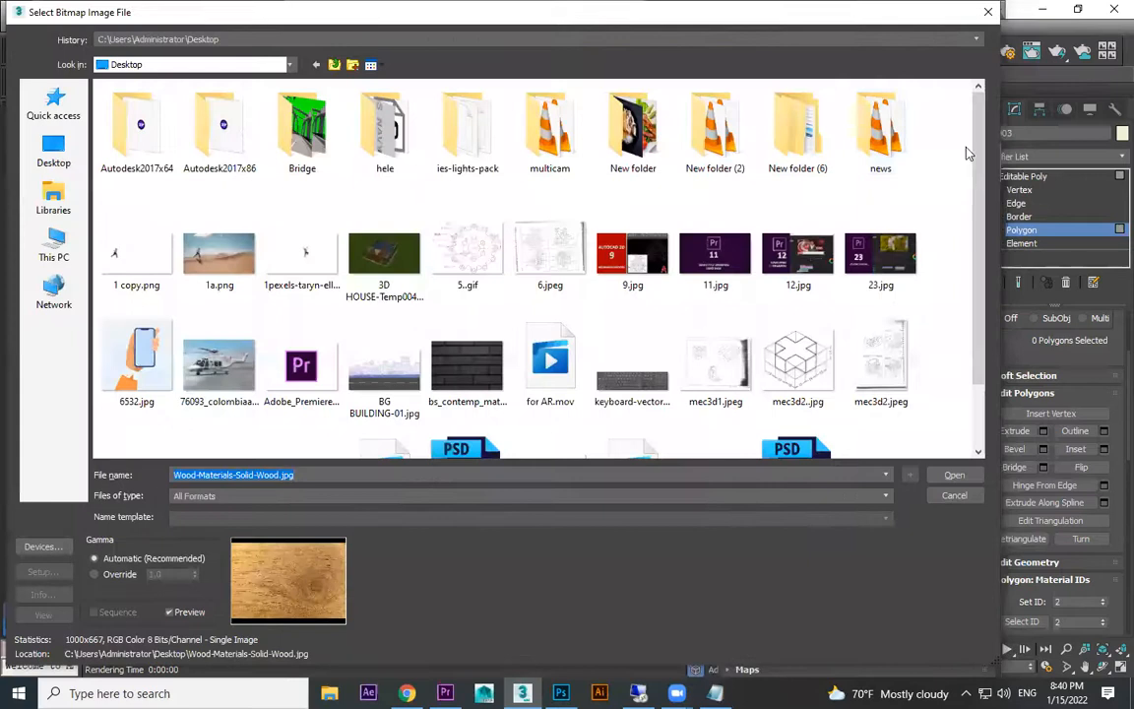
scroll(978, 161, "down", 1)
scroll(978, 161, "down", 1)
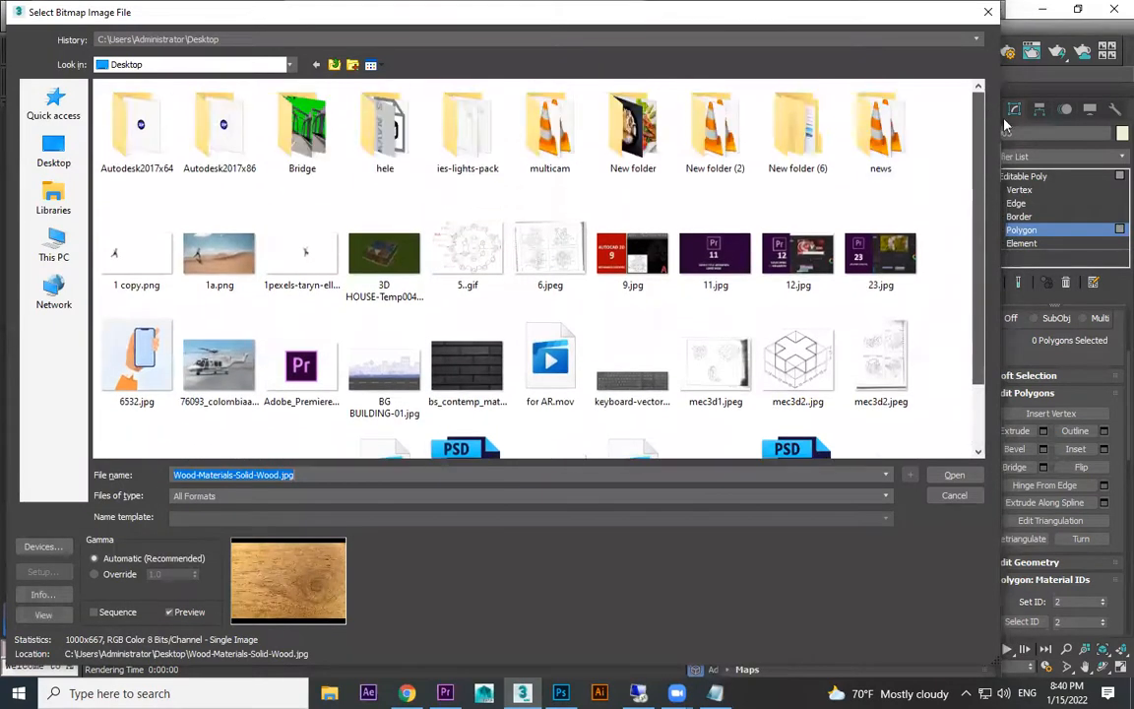
left_click(643, 336)
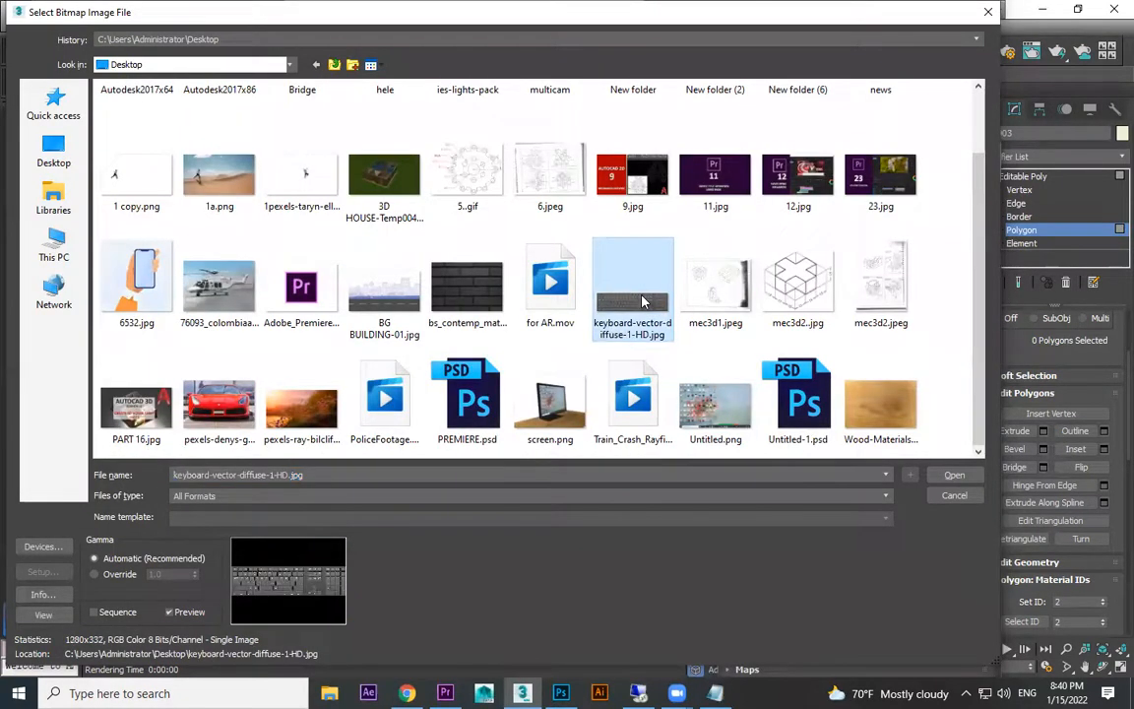
left_click(953, 475)
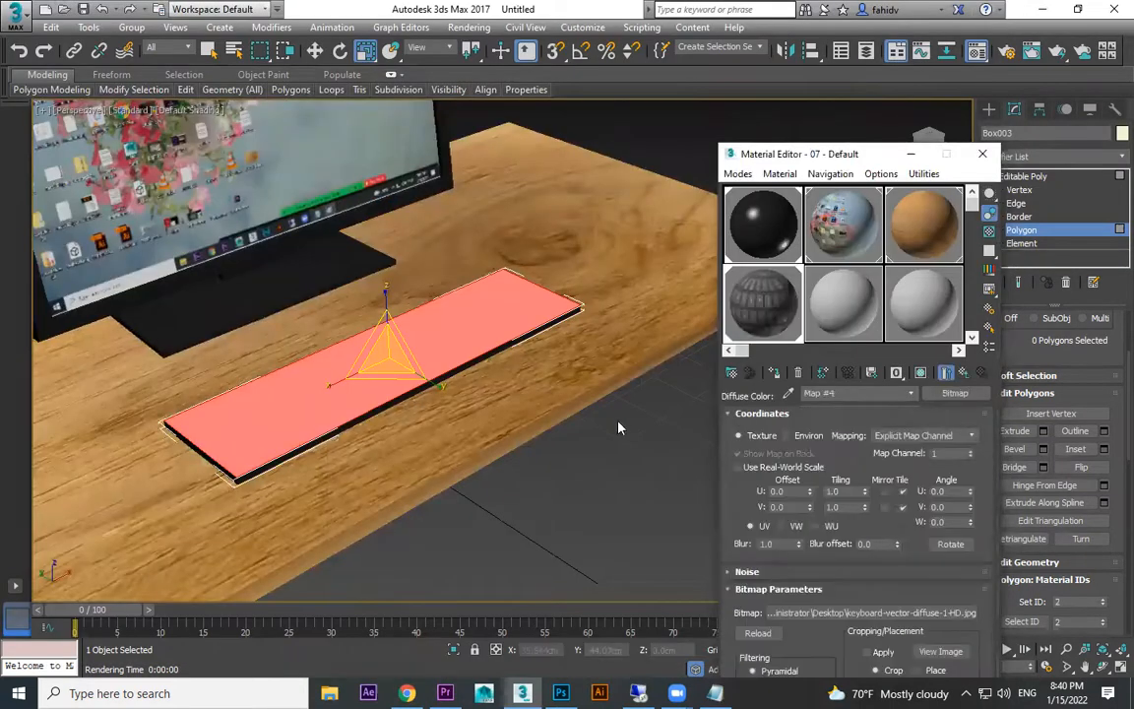
- Show the keyboard texture shaded in the viewport and minimize the Material Editor to inspect the keyboard
left_click(920, 373)
mouse_move(443, 408)
middle_mouse_down()
mouse_move(490, 397)
mouse_move(551, 445)
middle_mouse_up()
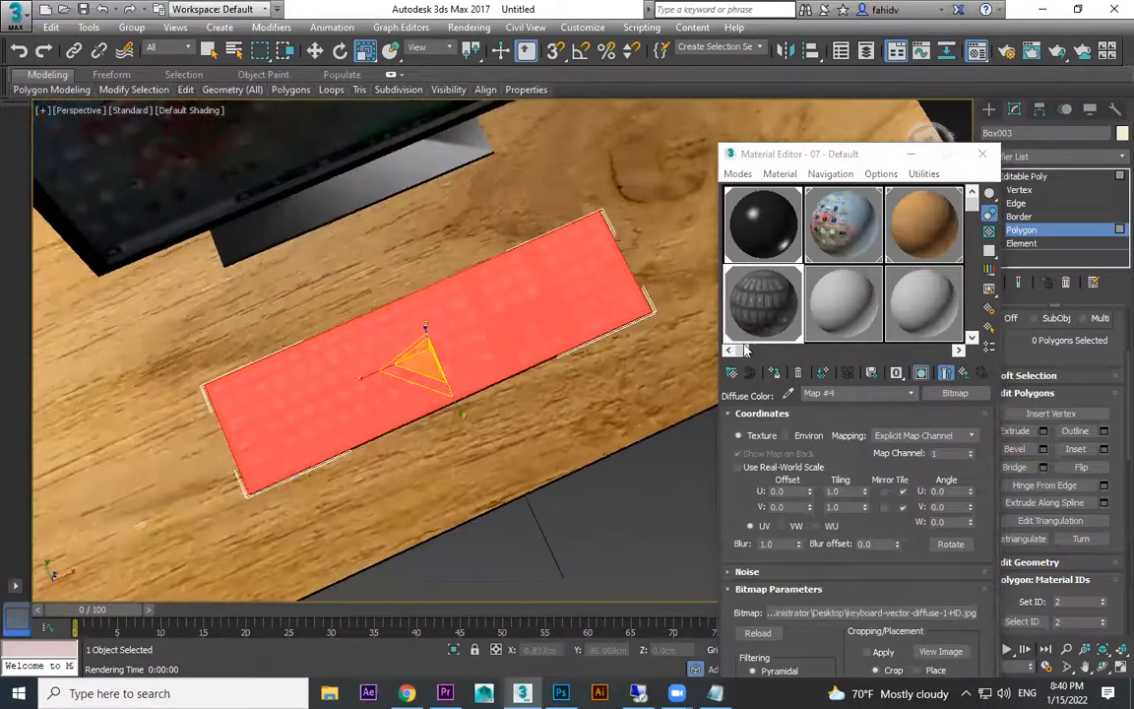
left_click(912, 155)
scroll(567, 366, "up", 5)
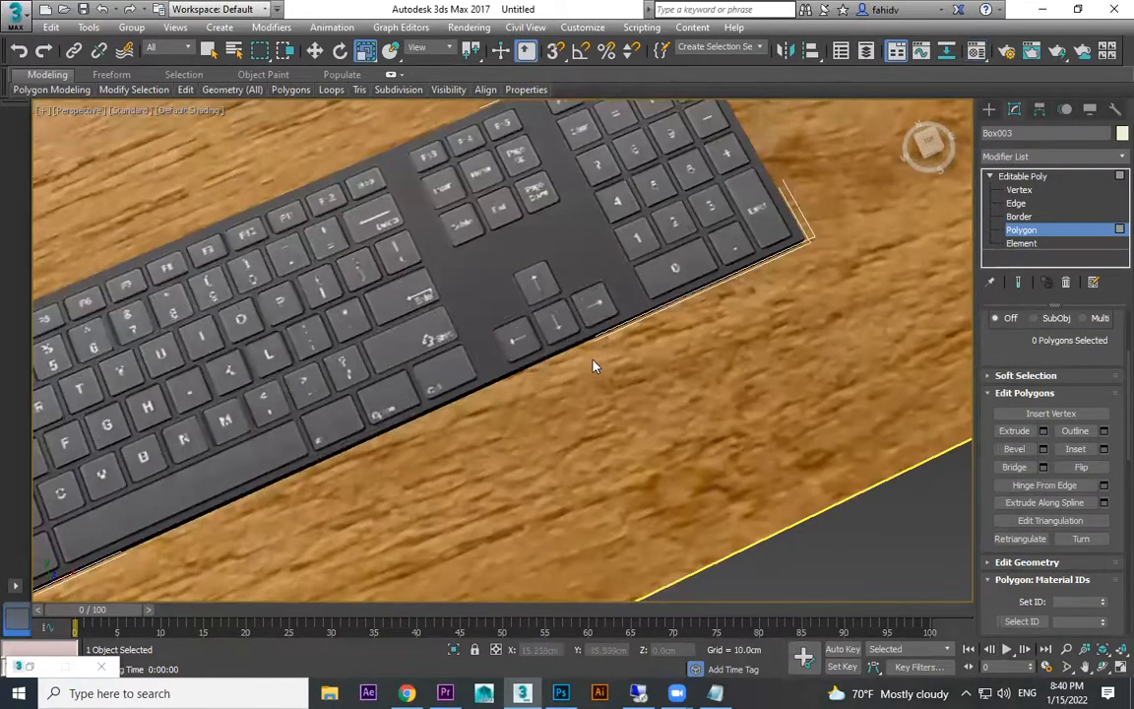
scroll(591, 366, "down", 4)
middle_click_drag(647, 291, 729, 197, "alt")
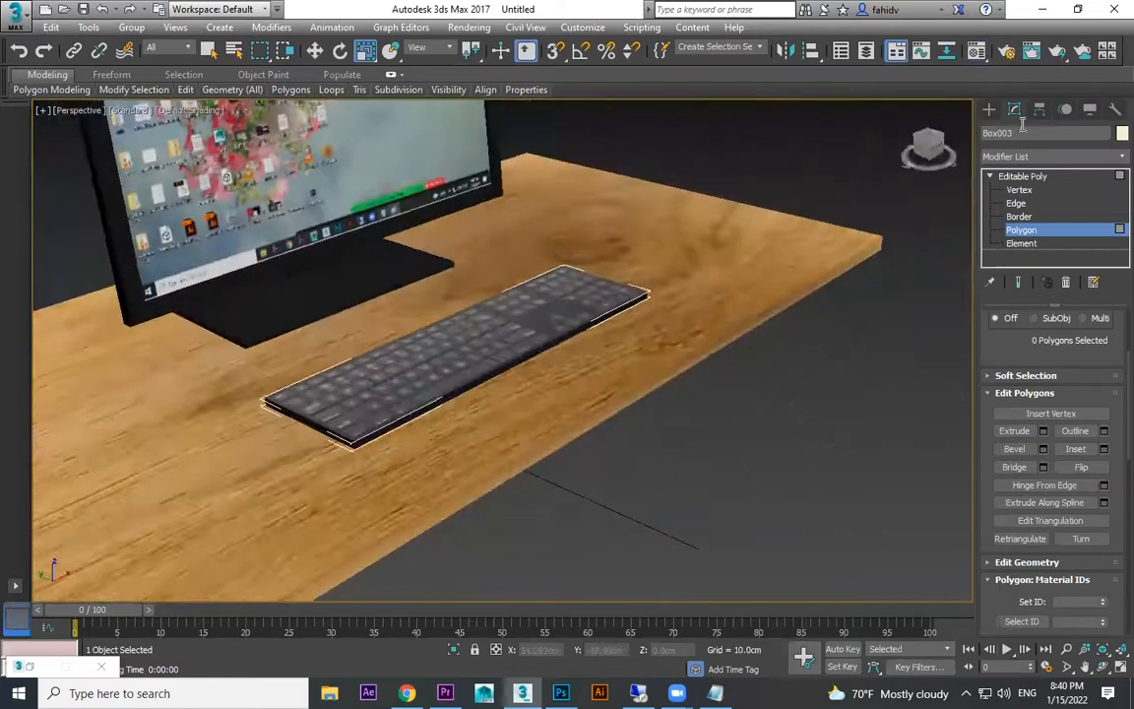
- Leave polygon editing and shift the keyboard slightly on the desk in front of the monitor
left_click(987, 110)
key("w")
left_click_drag(443, 334, 415, 327)
- Create another AutoGrid box on the ground plane beside the front corner of the desk
middle_click_drag(506, 383, 701, 273, "alt")
middle_click_drag(701, 346, 723, 425, "alt")
scroll(723, 425, "up", 3)
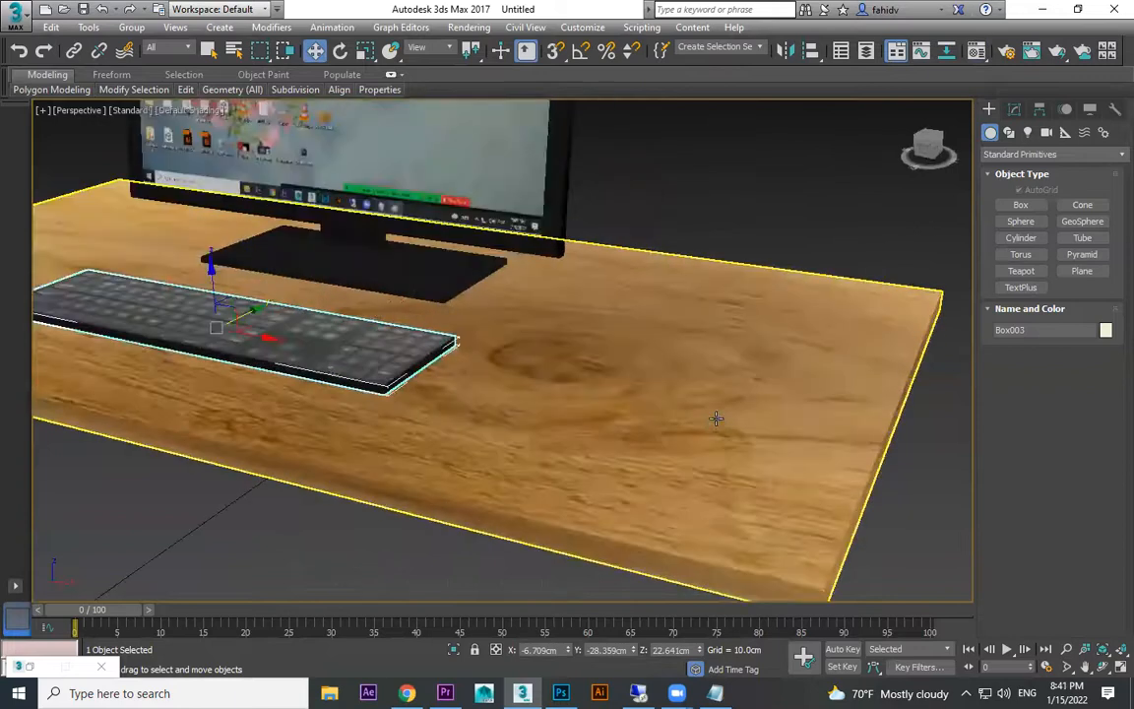
middle_click_drag(429, 309, 945, 223, "alt")
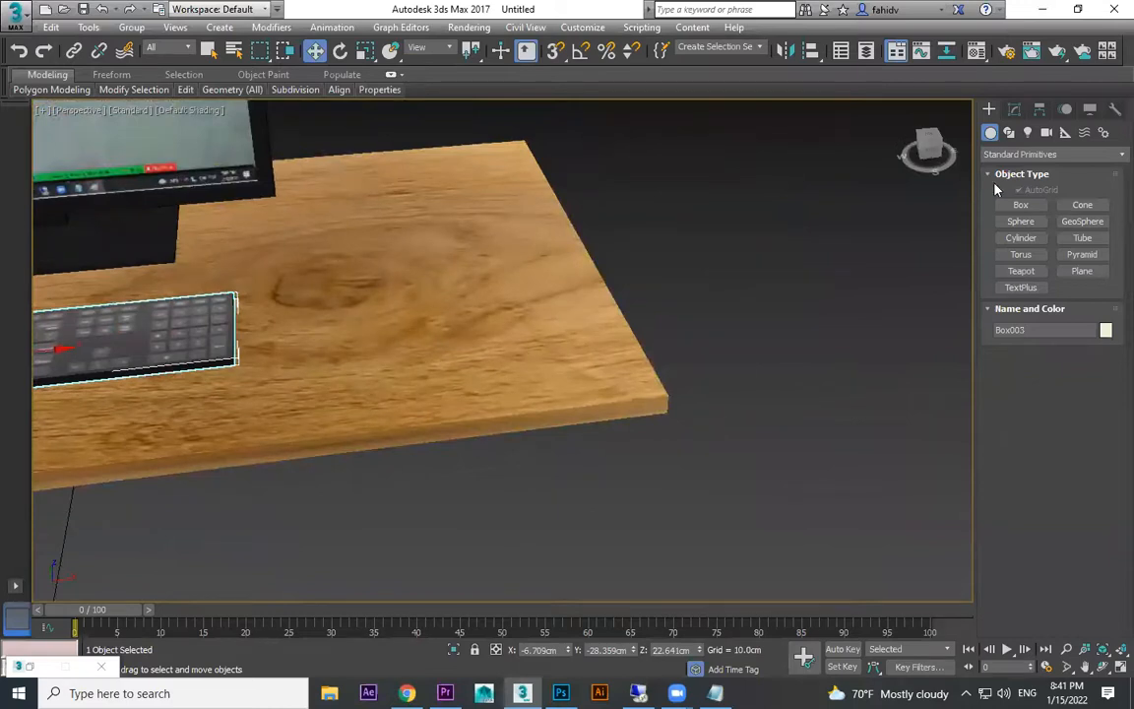
left_click(1021, 204)
scroll(836, 372, "down", 5)
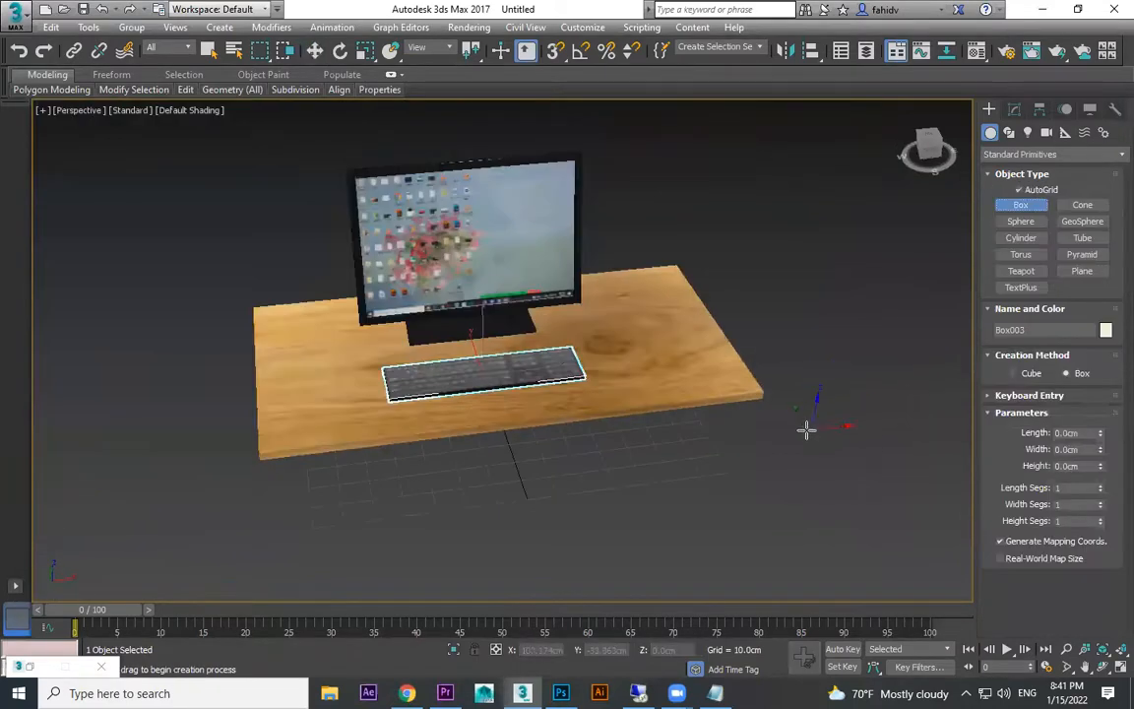
middle_click_drag(812, 427, 600, 400)
left_click_drag(628, 404, 720, 460)
left_click(718, 425)
- Move the new box sideways away from the desk to about X 180.5 cm
middle_click_drag(726, 427, 661, 380)
key("w")
left_click_drag(655, 375, 862, 373)
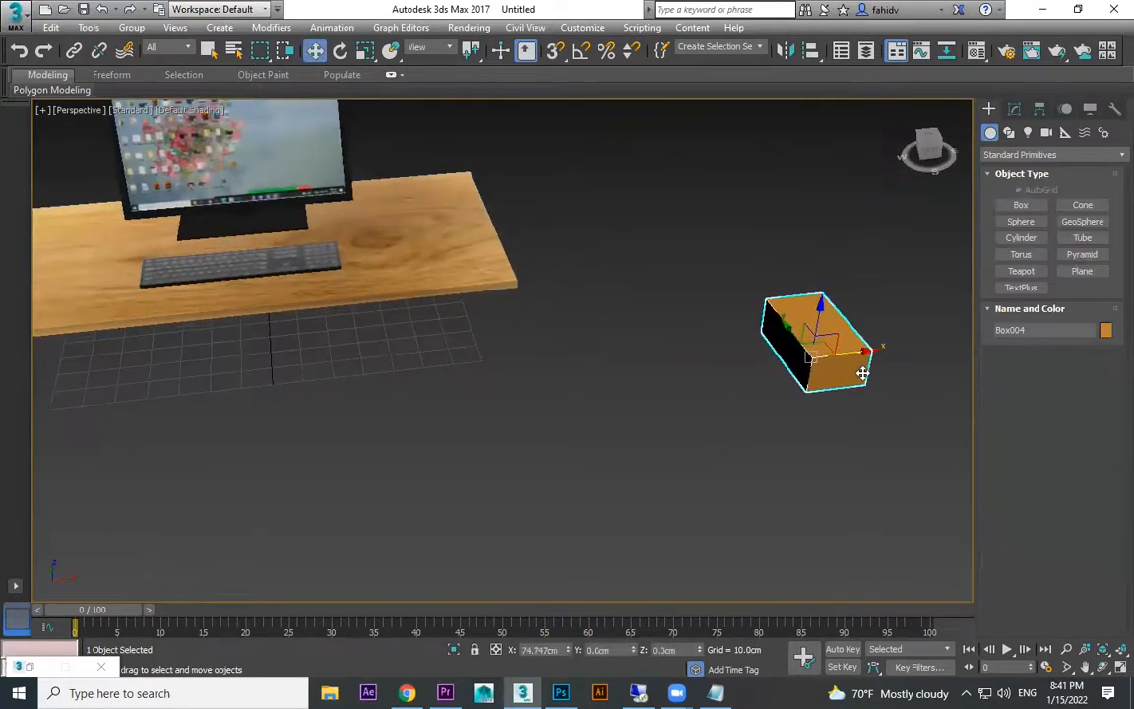
middle_click_drag(863, 374, 616, 404)
scroll(640, 409, "up", 6)
mouse_move(714, 397)
middle_mouse_down("alt")
mouse_move(792, 309)
mouse_move(724, 374)
middle_mouse_up("alt")
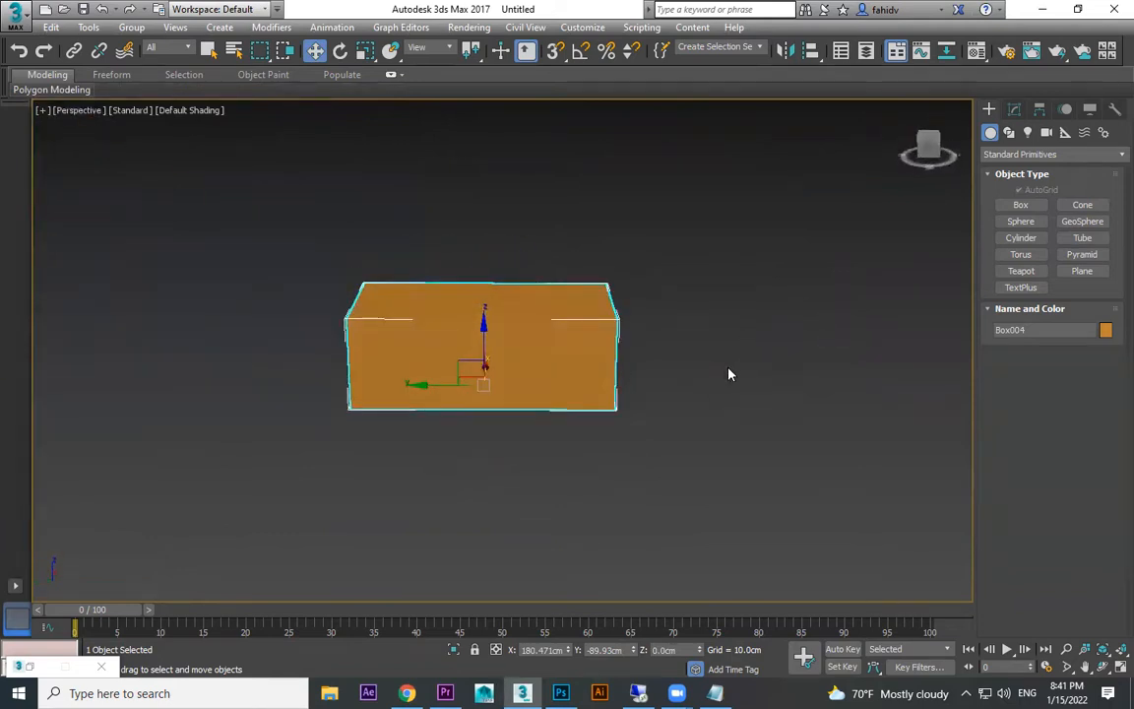
- Turn on edged faces and move the box forward along Y to about -144.9 cm
key("F4")
mouse_move(729, 375)
middle_mouse_down("alt")
mouse_move(773, 400)
mouse_move(451, 393)
mouse_move(531, 374)
mouse_move(552, 354)
mouse_move(577, 400)
mouse_move(599, 375)
middle_mouse_up("alt")
left_click_drag(600, 375, 496, 372)
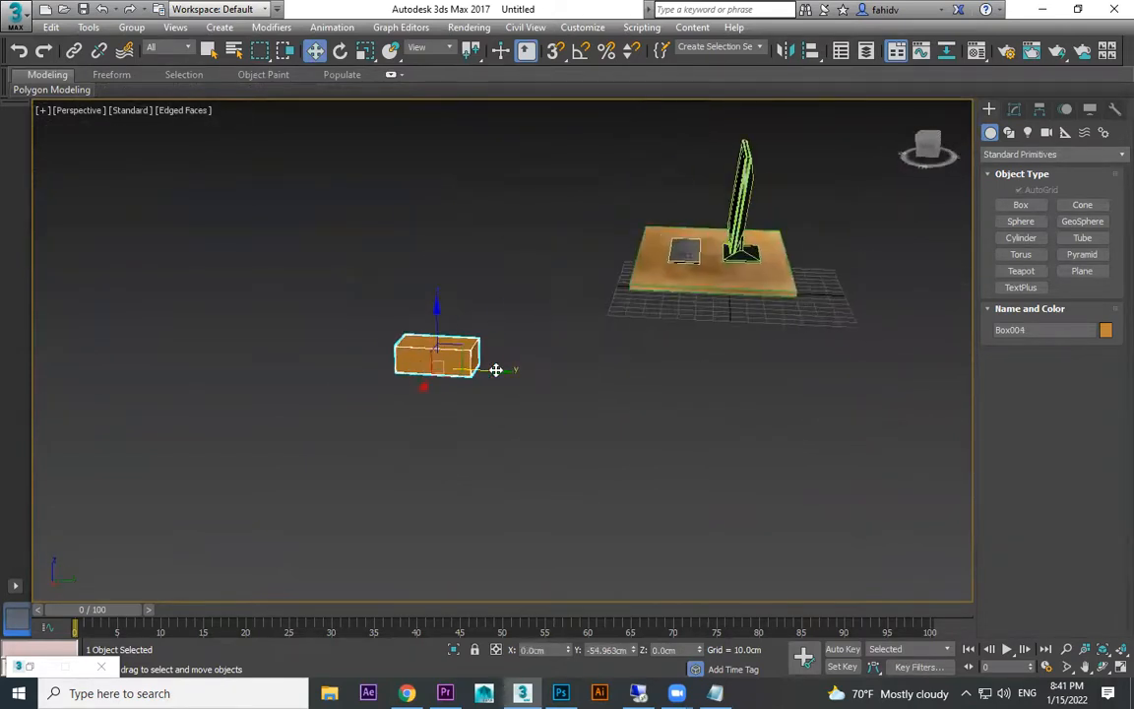
- Switch to the front view and on to the left view, framing the new box beside the desk
middle_click_drag(670, 229, 589, 422, "alt")
key("f")
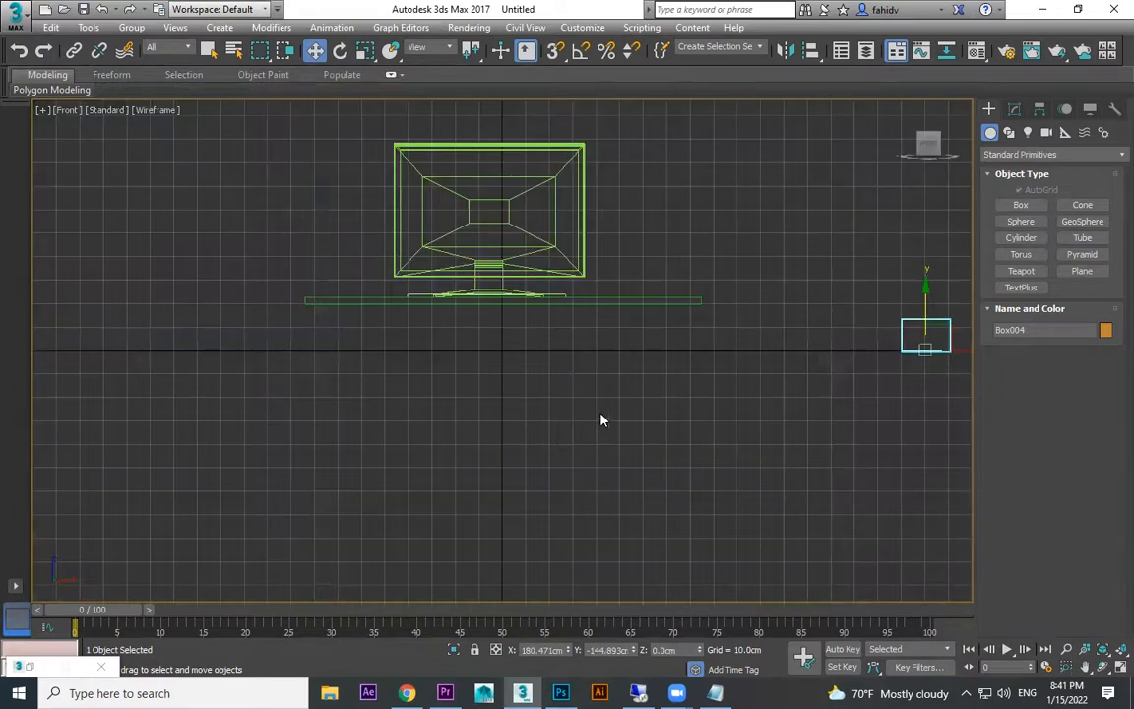
middle_click_drag(892, 373, 746, 400)
key("l")
scroll(640, 443, "down", 5)
scroll(470, 441, "down", 3)
scroll(722, 462, "up", 2)
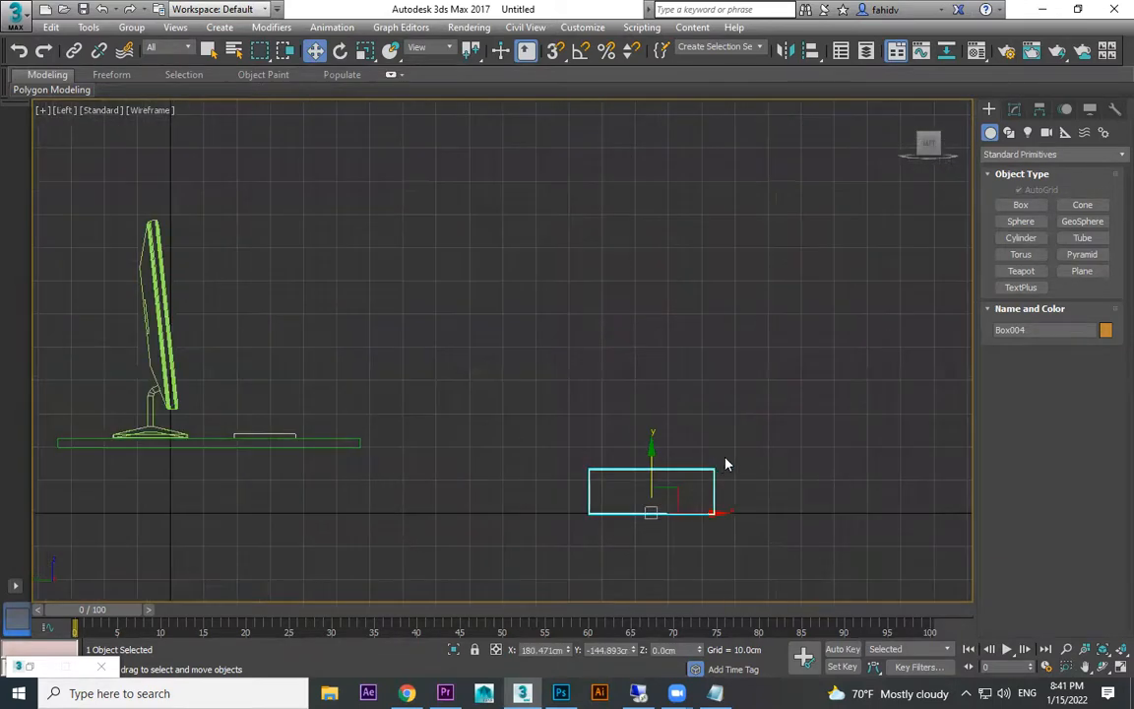
- In the perspective view, move the box closer to the desk, to about X 121.6 cm and Y -17.8 cm
key("p")
middle_click_drag(523, 343, 691, 404, "alt")
left_click_drag(710, 392, 670, 230)
middle_click_drag(671, 230, 683, 393)
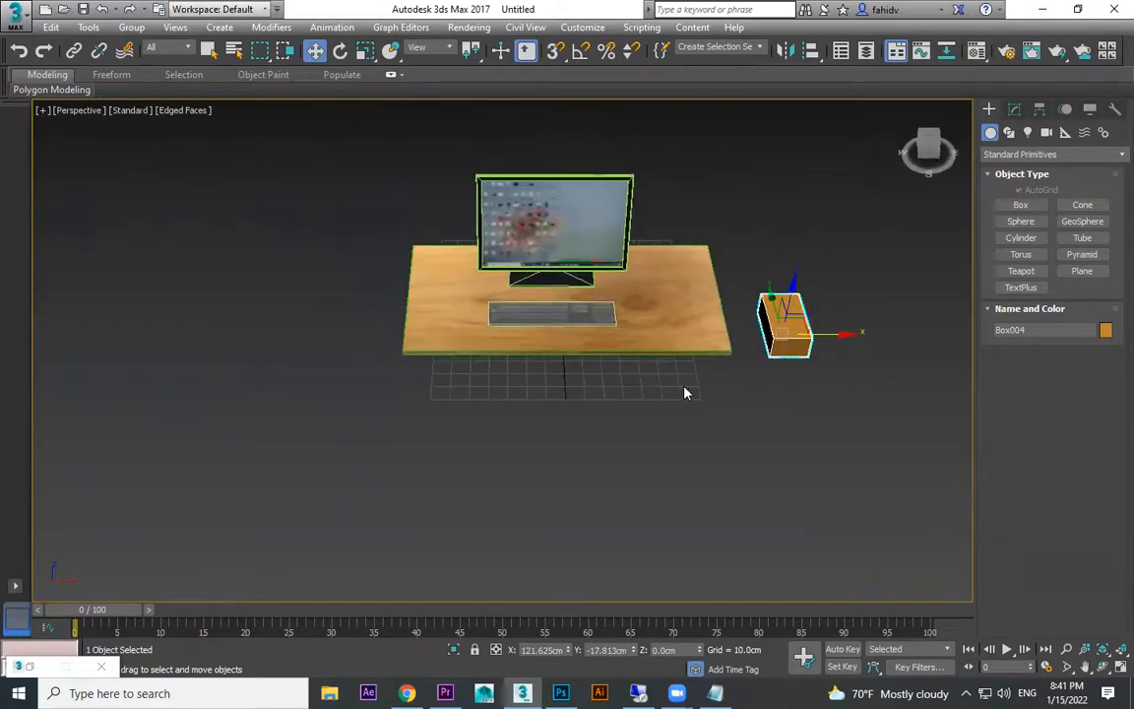
- Try hiding the desk, monitor and keyboard, and unhide all objects again
left_click_drag(683, 393, 418, 114)
right_click(578, 233)
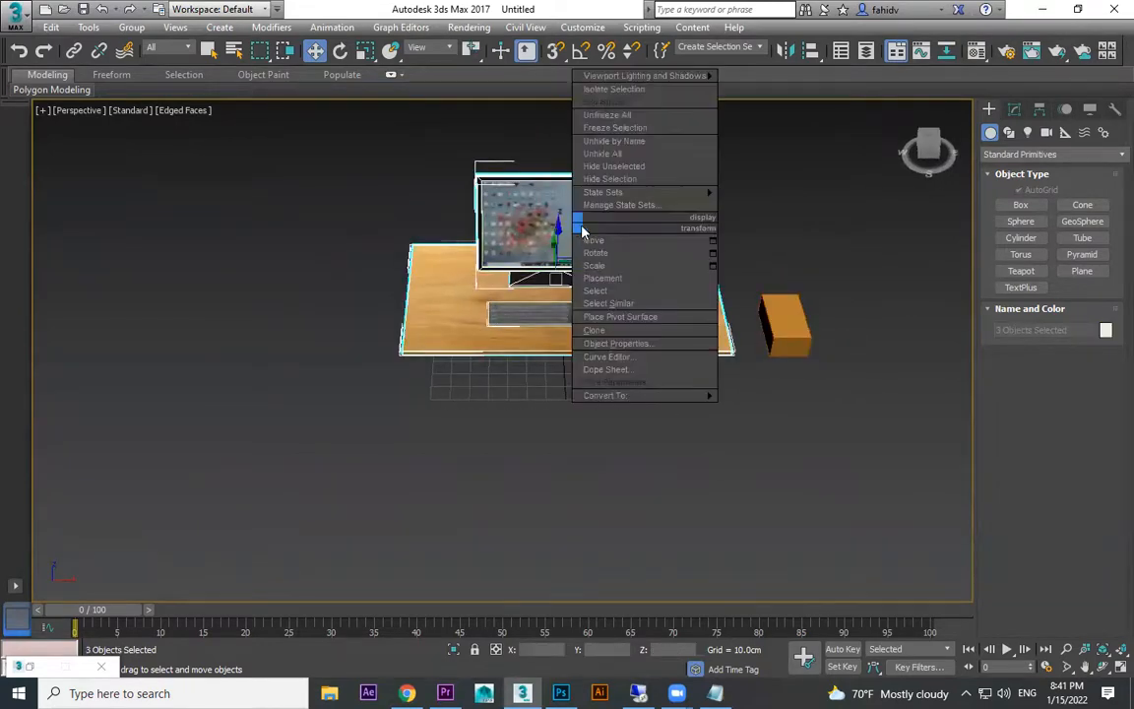
left_click(637, 181)
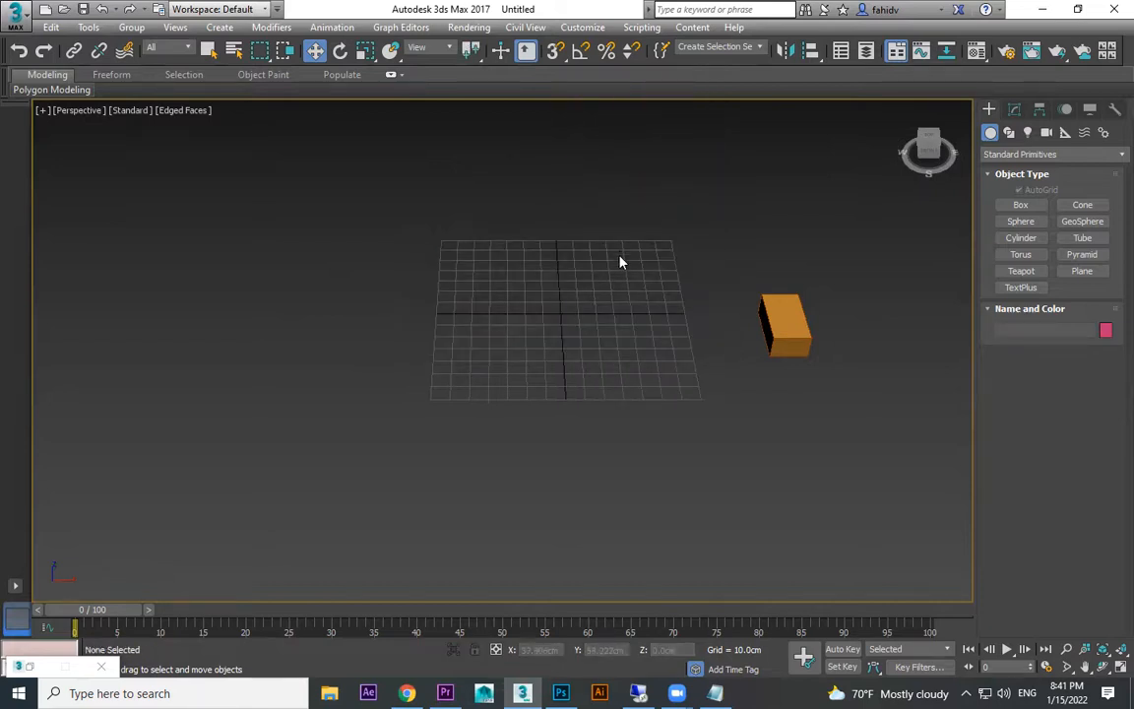
right_click(620, 252)
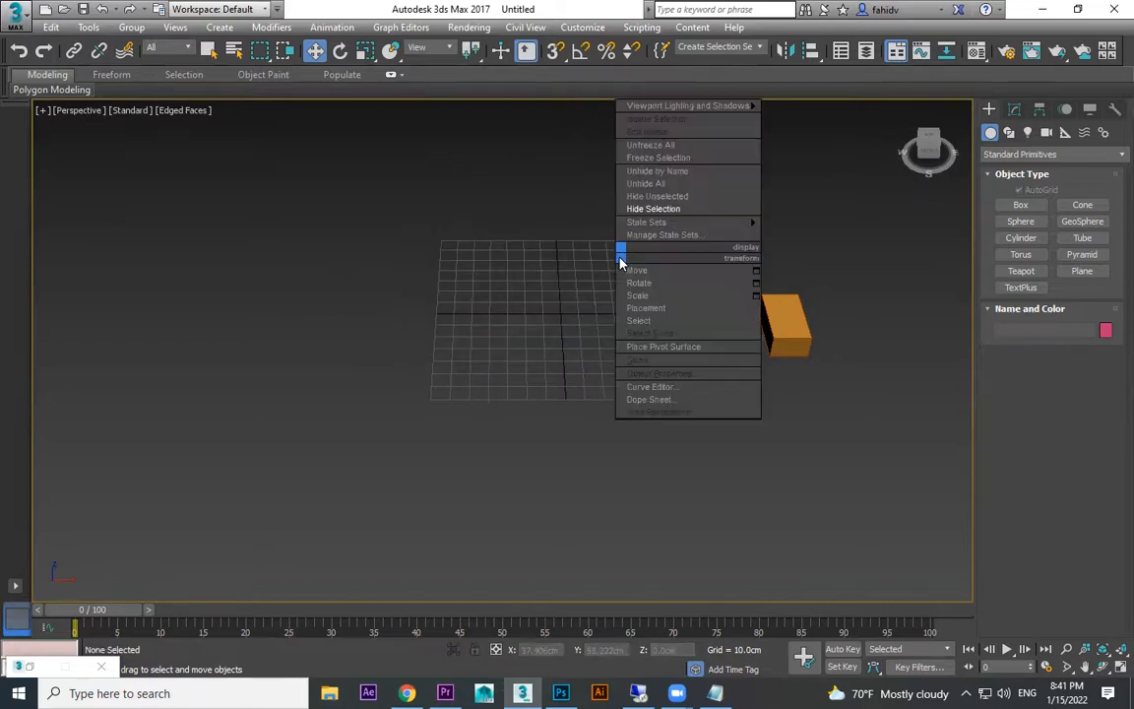
left_click(650, 184)
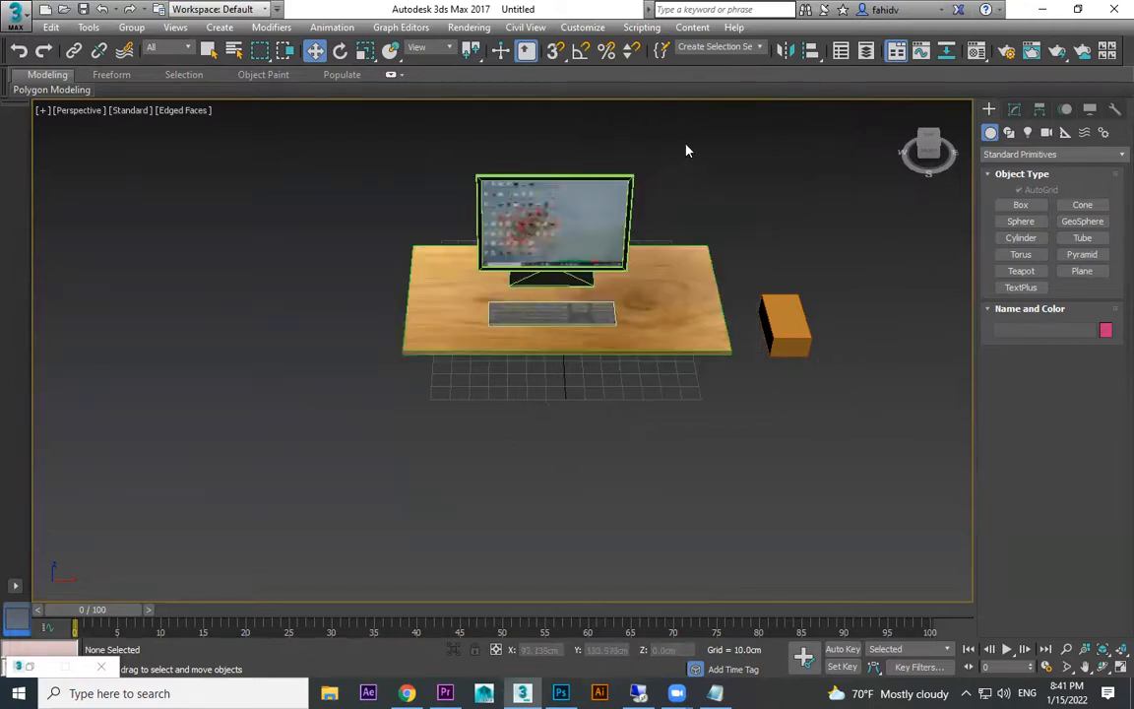
- Select the desk, monitor and keyboard and hide the selection, leaving only the separate box
left_click_drag(687, 151, 605, 253)
right_click(603, 253)
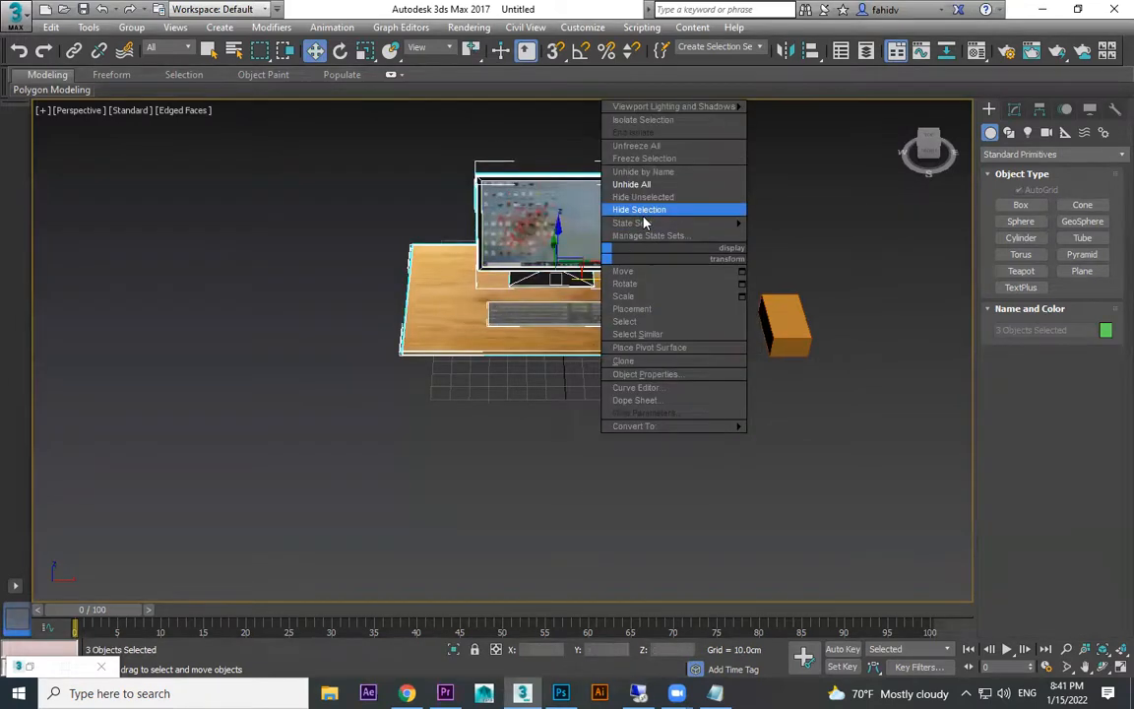
left_click(641, 211)
- Move the box sideways toward the grid centre, to about X 4 cm and Y -12.3 cm
left_click(785, 325)
left_click_drag(785, 325, 578, 329)
middle_click_drag(625, 358, 548, 316, "alt")
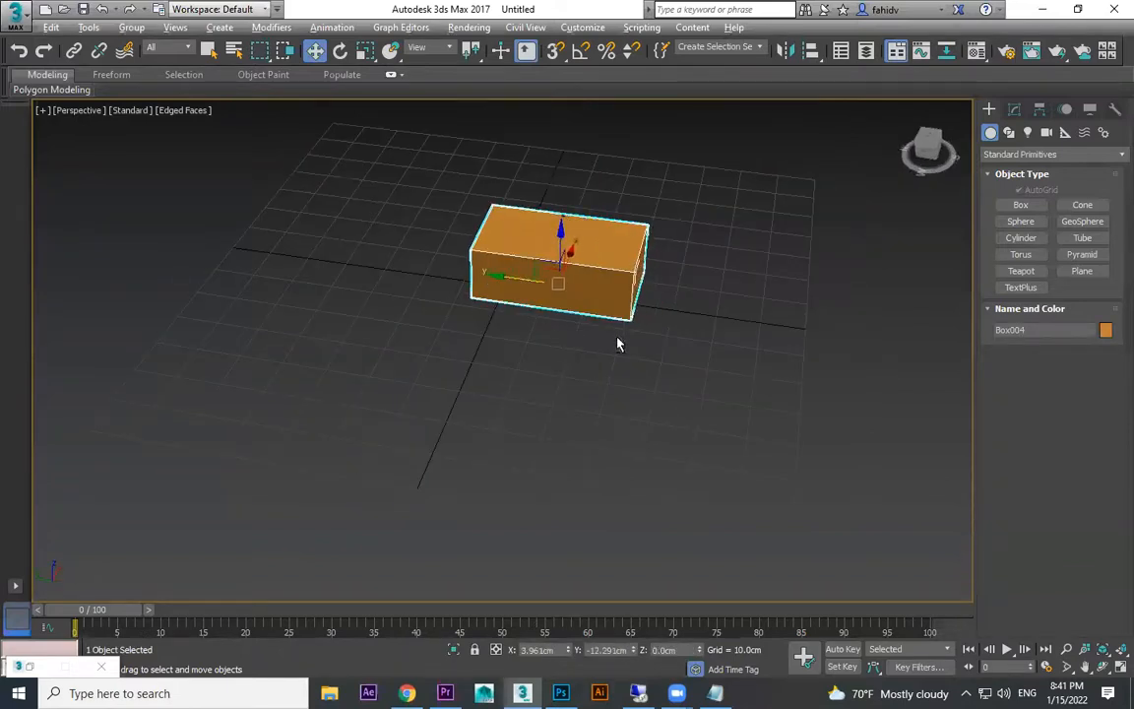
- Scale the box down to about 53% in X, 62% in Y and 45% in Z
scroll(605, 327, "up", 5)
key("r")
left_click_drag(452, 212, 518, 261)
left_click(1016, 110)
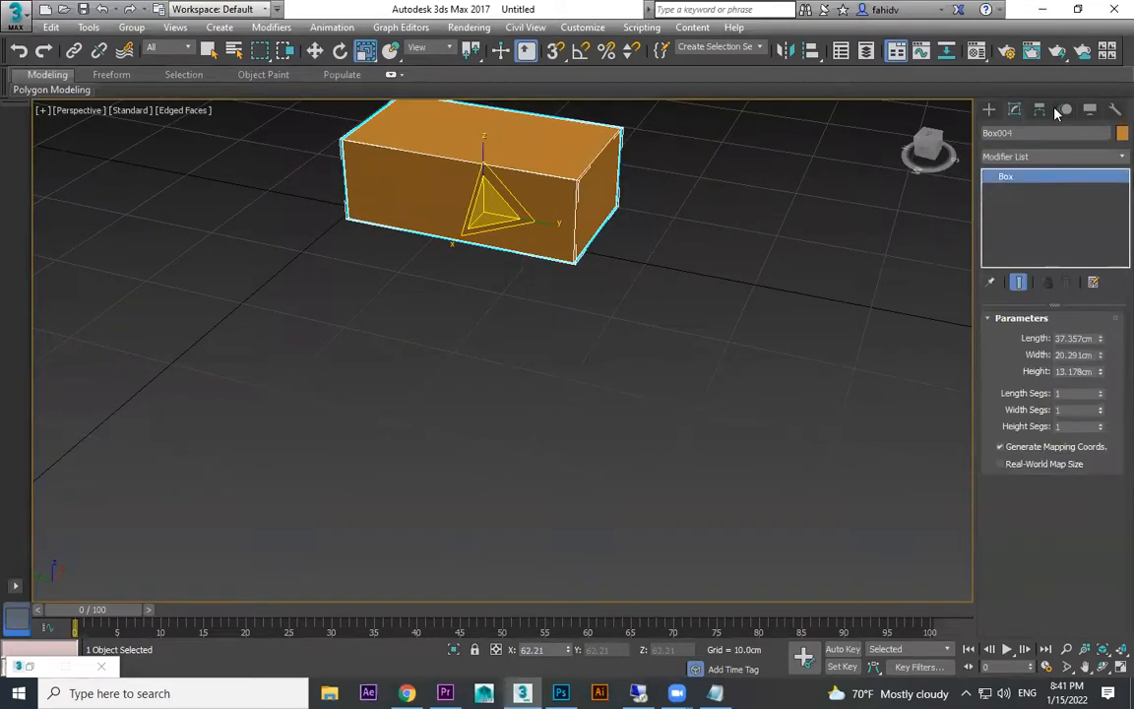
scroll(680, 300, "up", 2)
middle_click_drag(663, 246, 551, 366)
left_click_drag(460, 313, 462, 338)
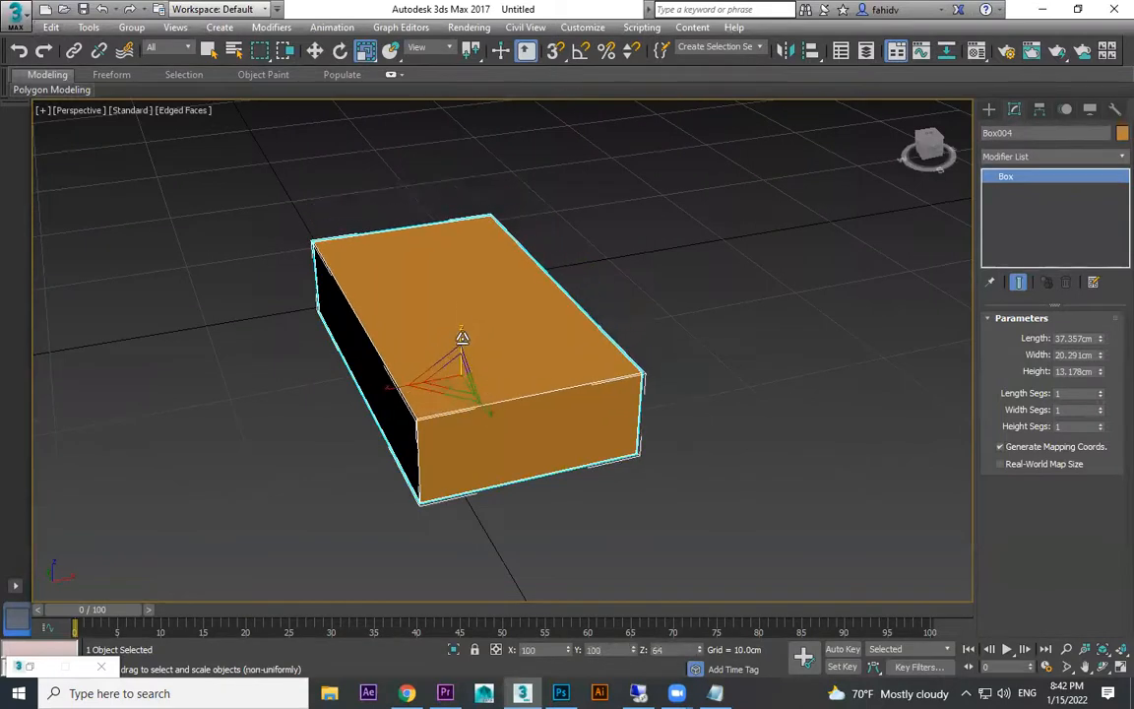
left_click_drag(398, 385, 408, 386)
left_click_drag(463, 327, 459, 307)
- Set the box's length segments to 3, width segments to 3 and height segments to 2
left_click_drag(1101, 396, 1100, 394)
middle_click_drag(613, 447, 565, 425, "alt")
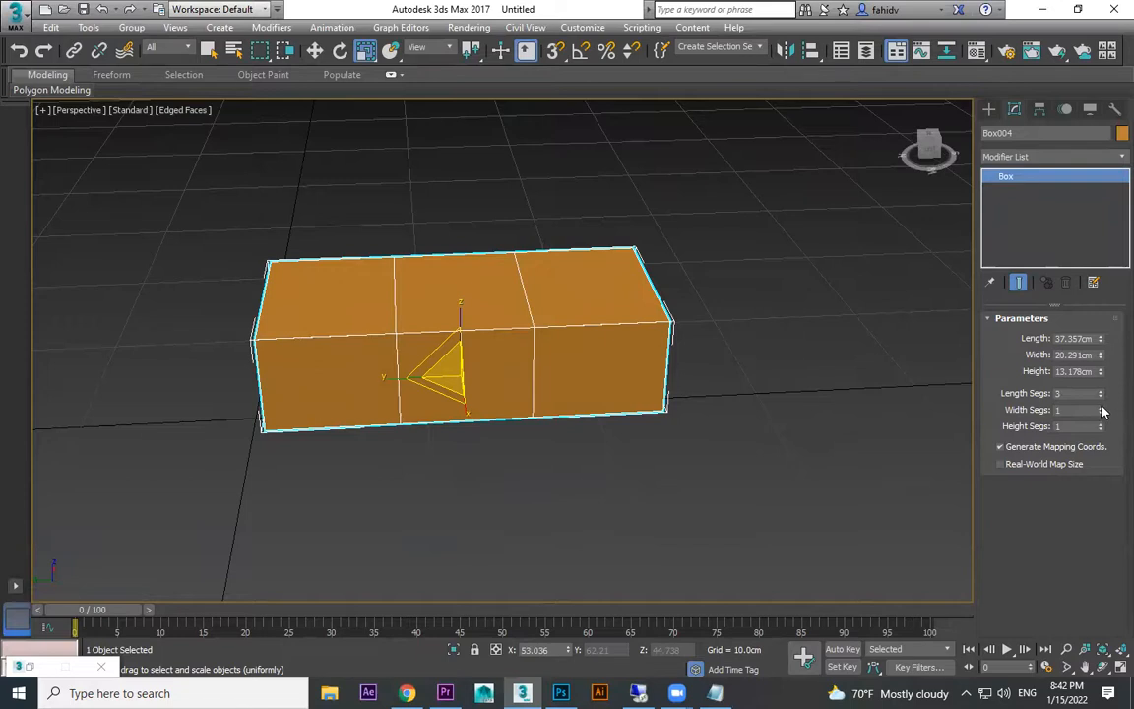
middle_click_drag(876, 433, 1073, 446, "alt")
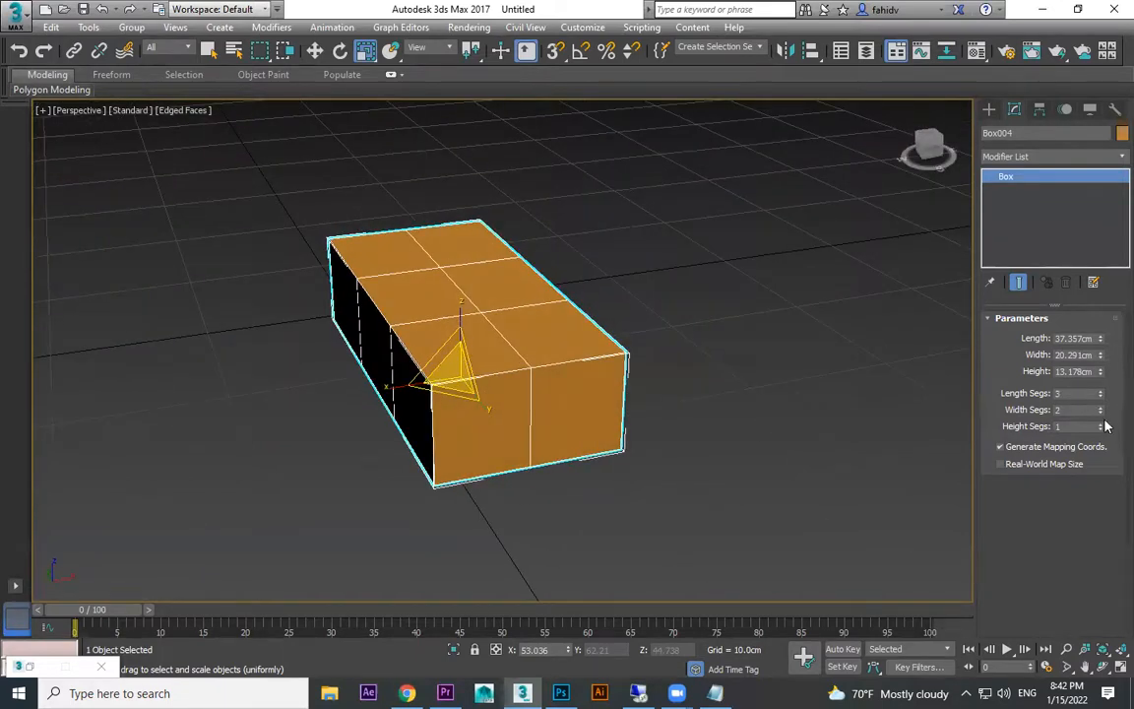
left_click(1101, 410)
middle_click_drag(777, 422, 741, 407, "alt")
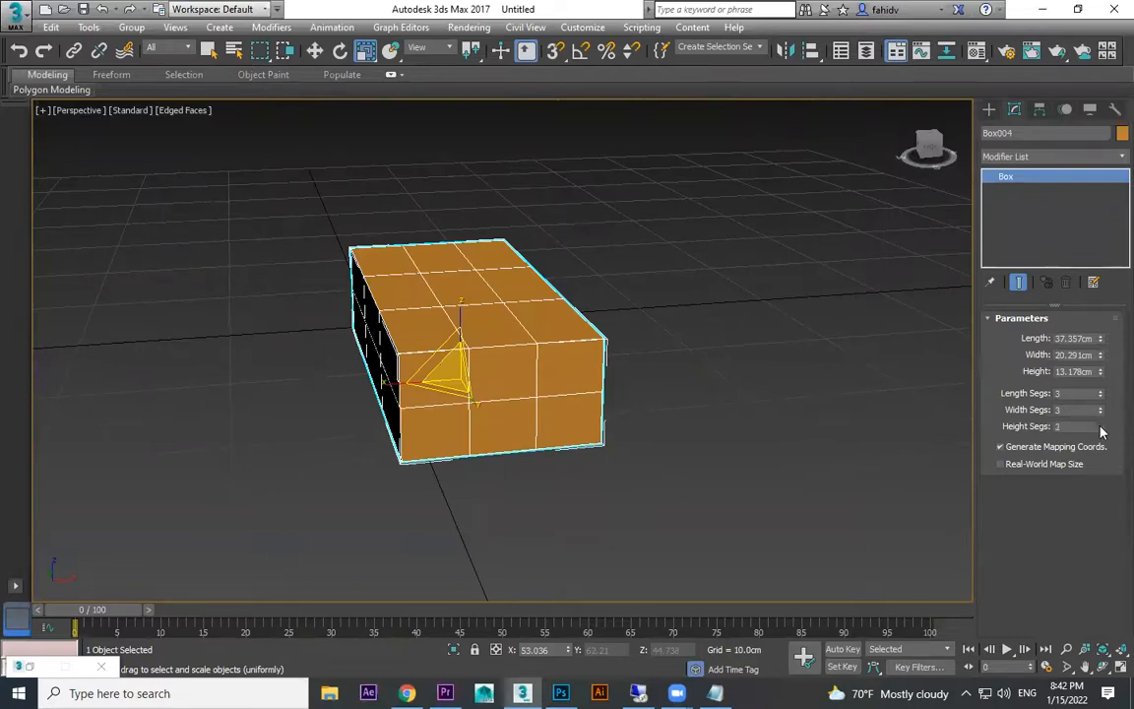
middle_click_drag(708, 450, 582, 344, "alt")
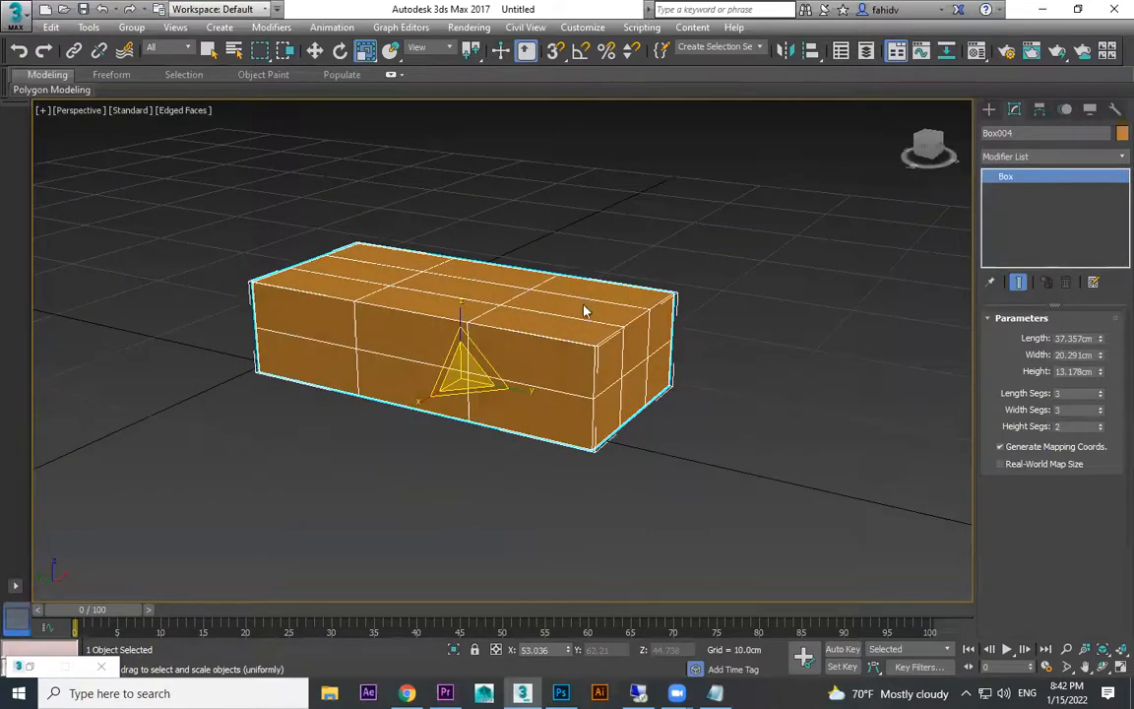
- Convert the box to an editable poly and switch to vertex level
right_click(584, 311)
mouse_move(660, 476)
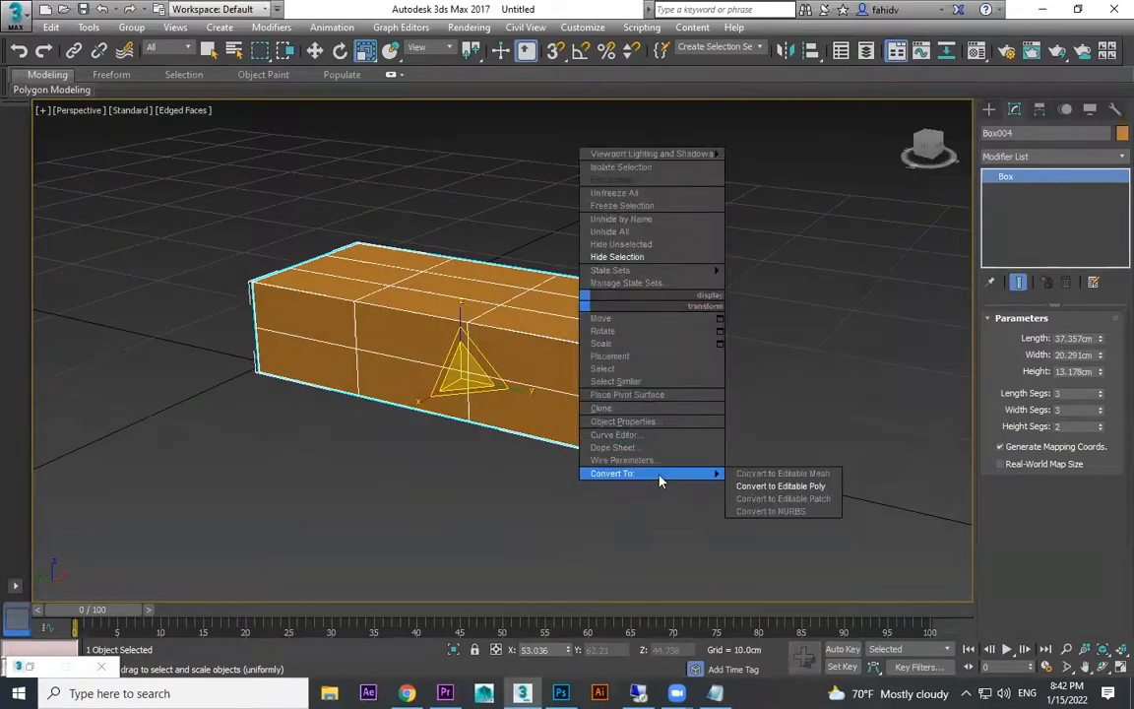
left_click(772, 486)
left_click(1019, 340)
- In the front view, raise the upper and mid-height vertices of the two middle columns by about 1.15 cm
middle_click_drag(630, 423, 837, 424, "alt")
middle_click_drag(689, 434, 350, 275, "alt")
left_click_drag(193, 540, 195, 538)
middle_click_drag(195, 538, 374, 443, "alt")
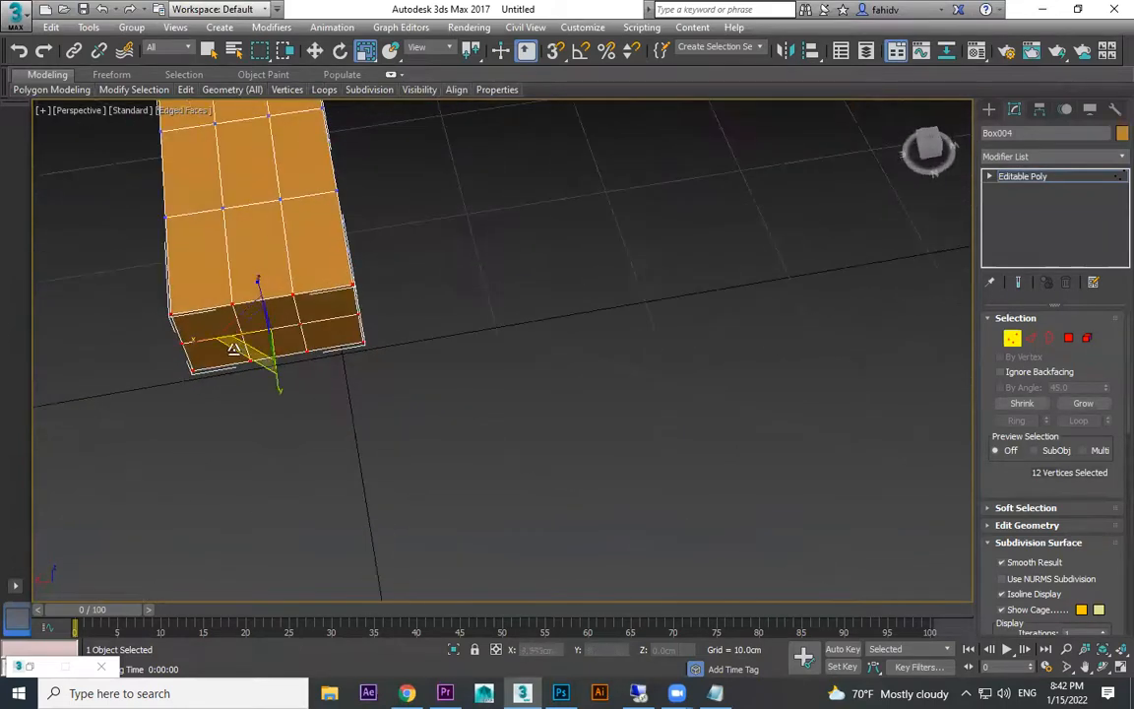
middle_click_drag(215, 340, 280, 286, "alt")
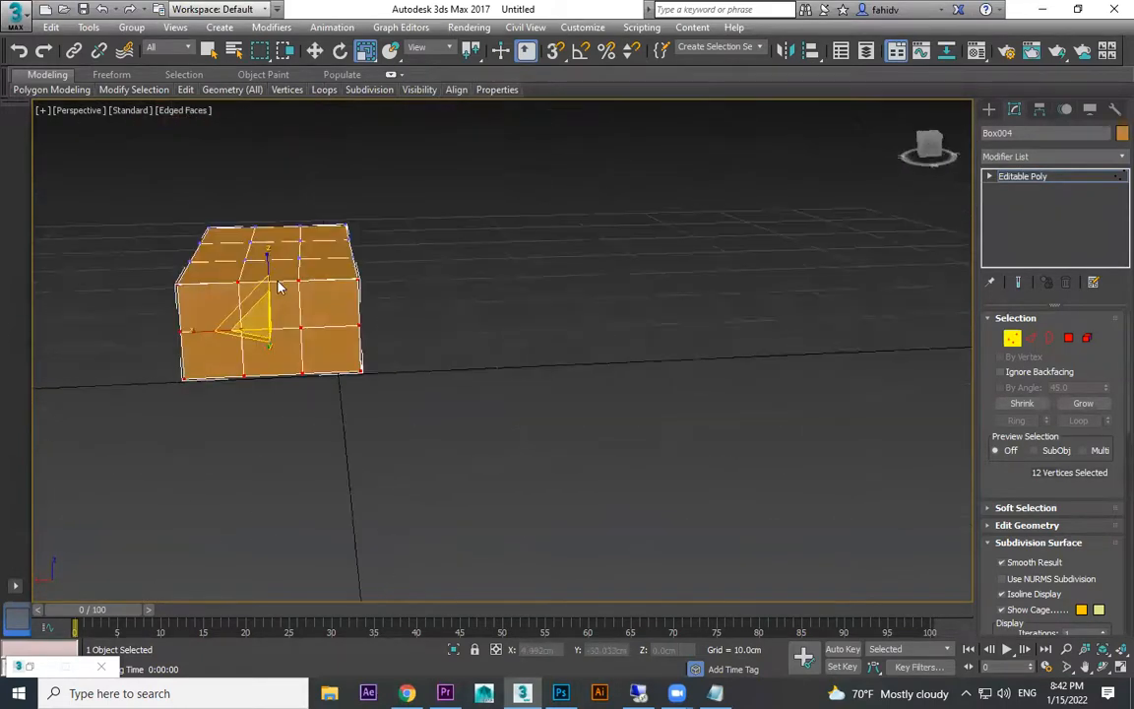
key("f")
scroll(385, 352, "up", 3)
middle_click_drag(385, 351, 388, 292)
scroll(385, 249, "up", 2)
scroll(467, 298, "up", 2)
key("w")
left_click_drag(409, 182, 412, 153)
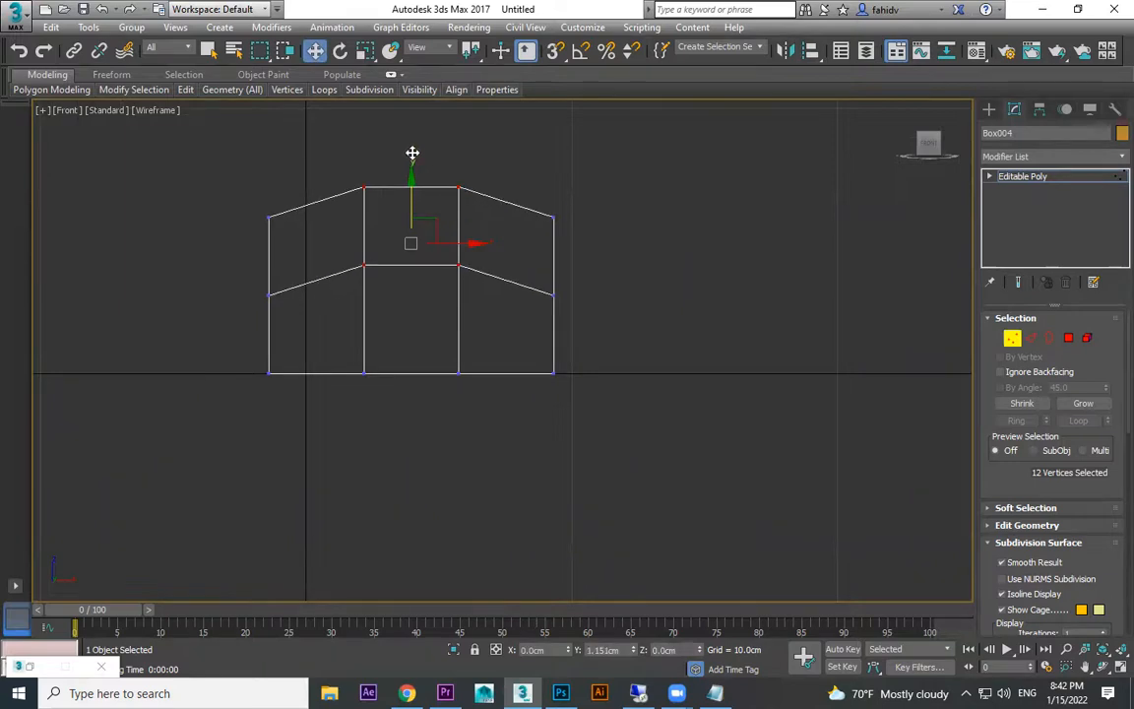
- Select the 12 vertices of the box's front end and scale them down in width and height to taper it
key("t")
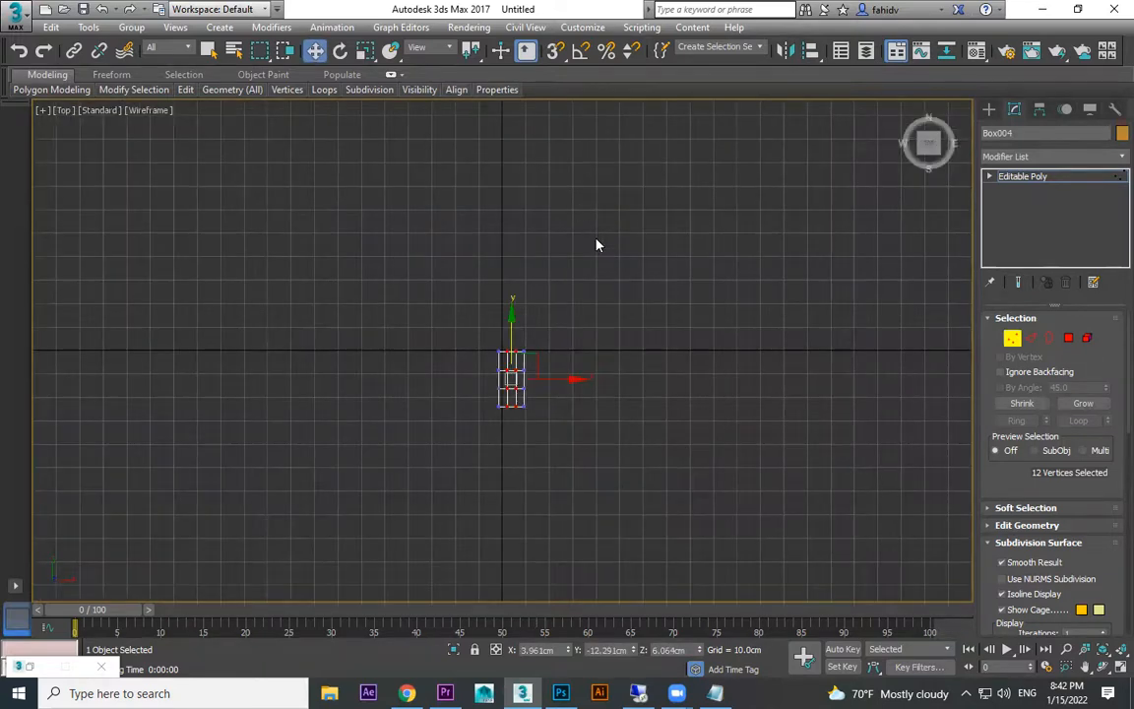
key("p")
middle_click_drag(542, 364, 610, 356)
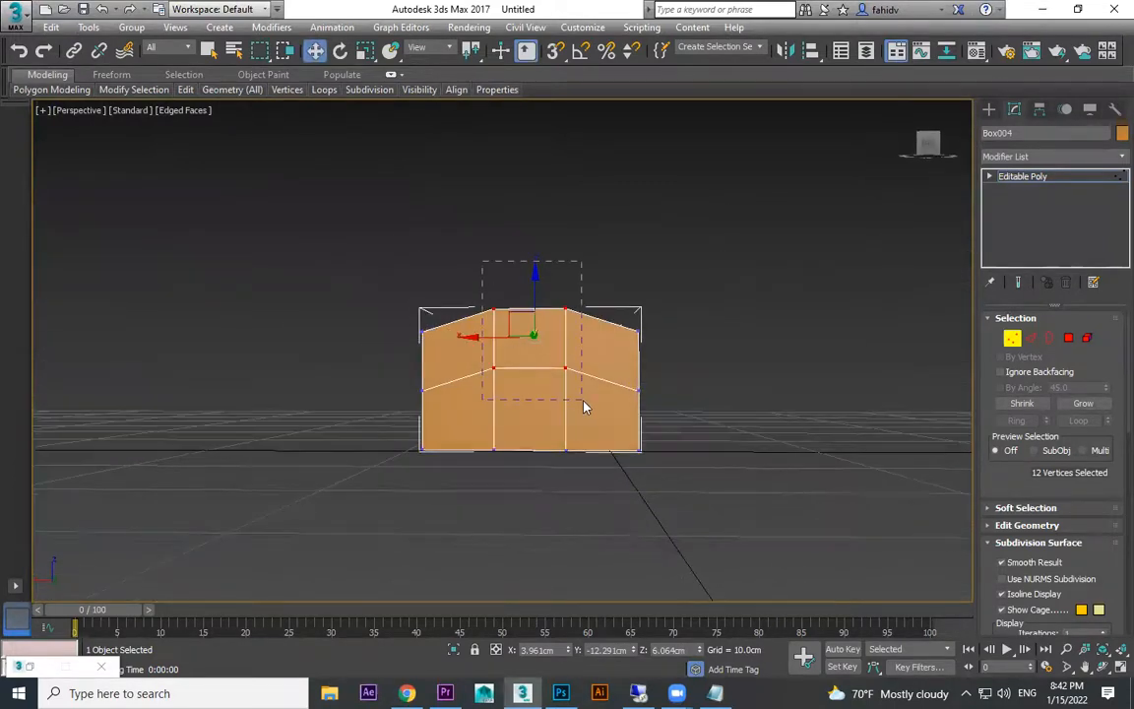
middle_click_drag(576, 273, 388, 254, "alt")
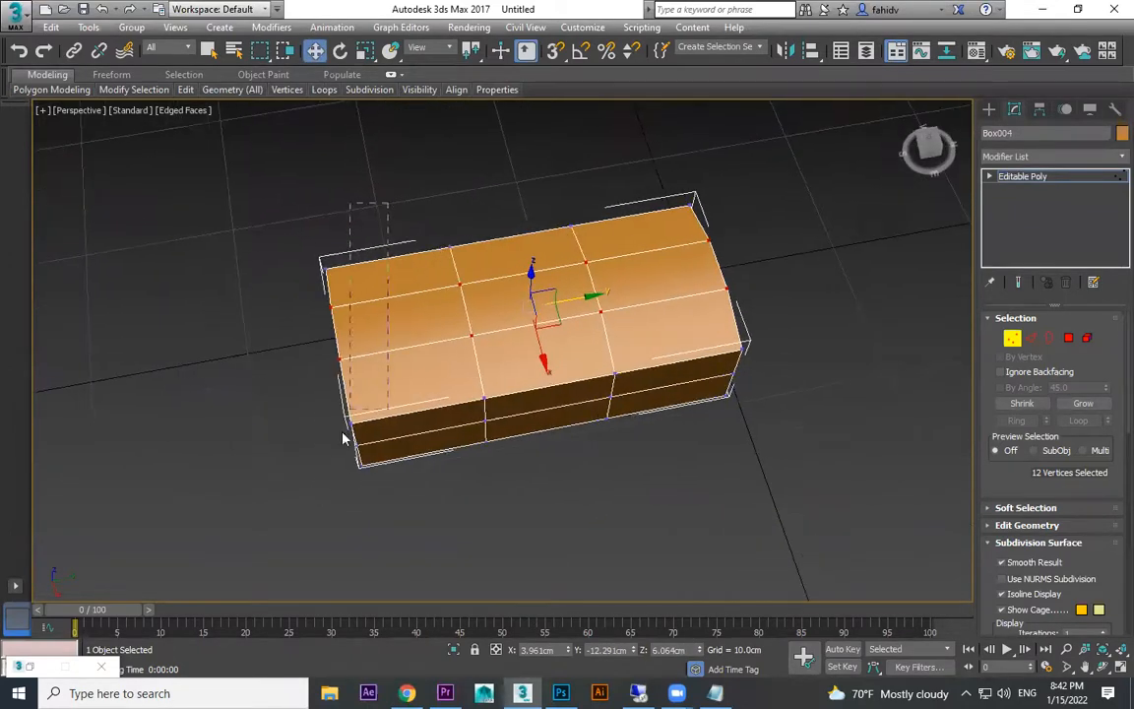
left_click_drag(280, 533, 280, 532)
middle_click_drag(281, 532, 511, 448, "alt")
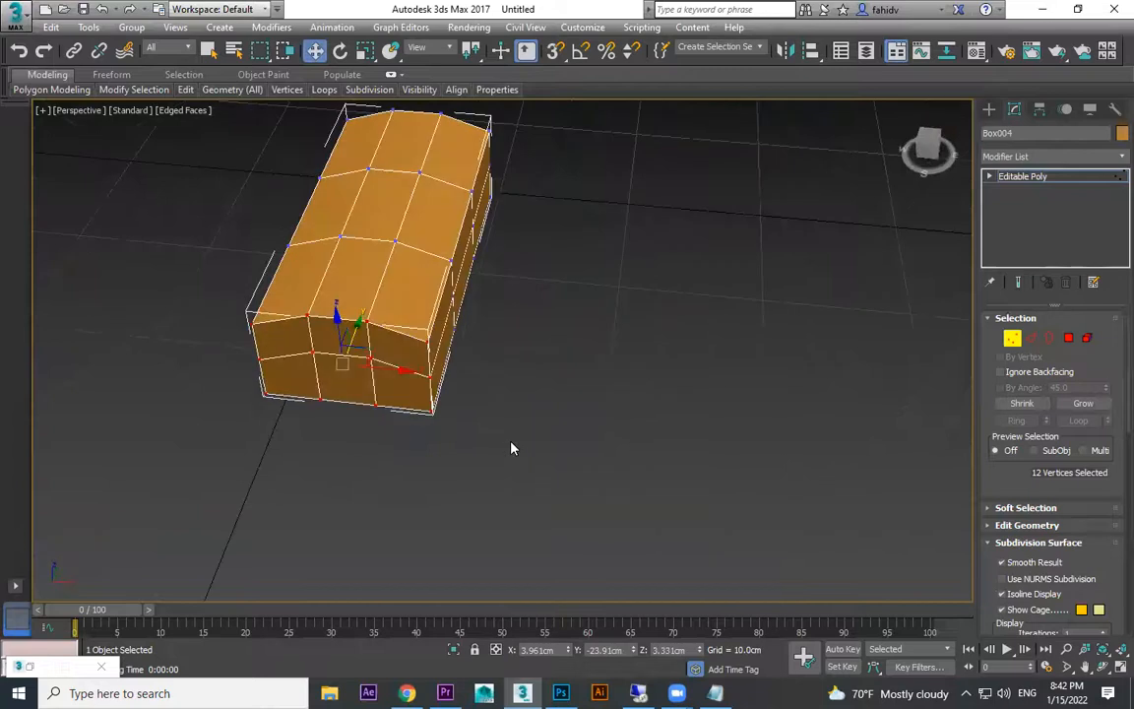
key("r")
scroll(402, 384, "up", 2)
left_click_drag(375, 361, 316, 341)
left_click_drag(300, 296, 304, 329)
middle_click_drag(346, 372, 366, 407, "alt")
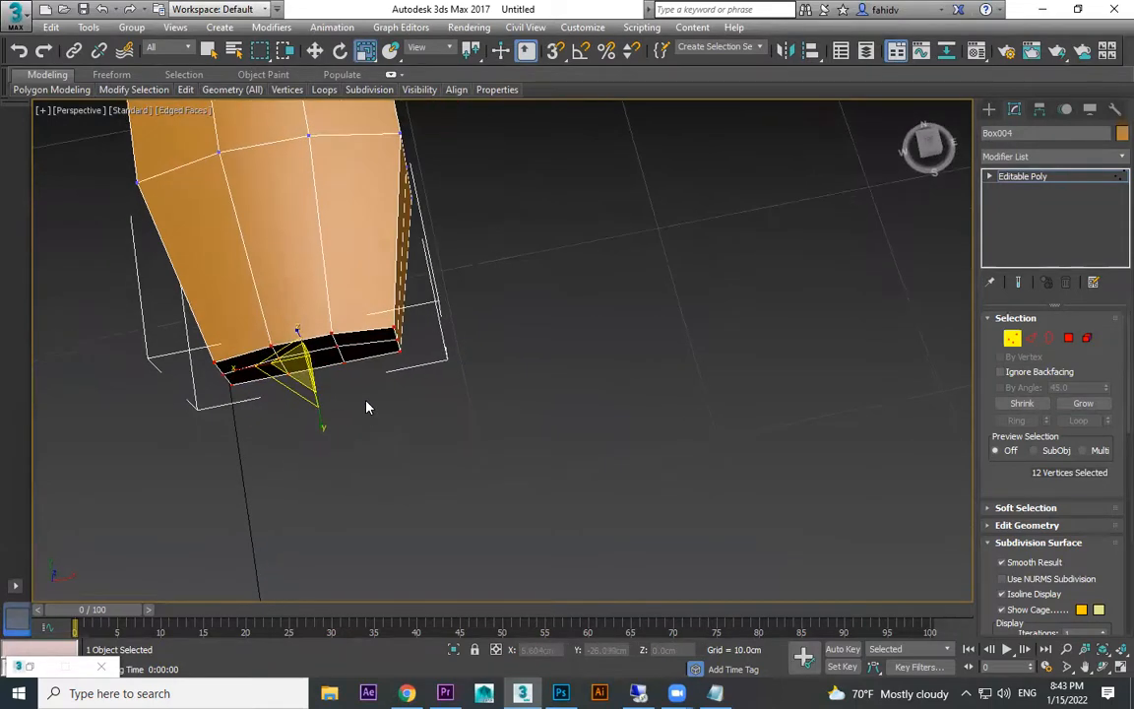
- Push the middle vertices of the tapered front end outward to round it off
key("w")
left_click_drag(254, 325, 310, 322)
middle_click_drag(345, 358, 502, 293, "alt")
- Scale down the rear end's vertices and push its six middle vertices outward to about Y -0.07 cm
left_click_drag(607, 394, 633, 471)
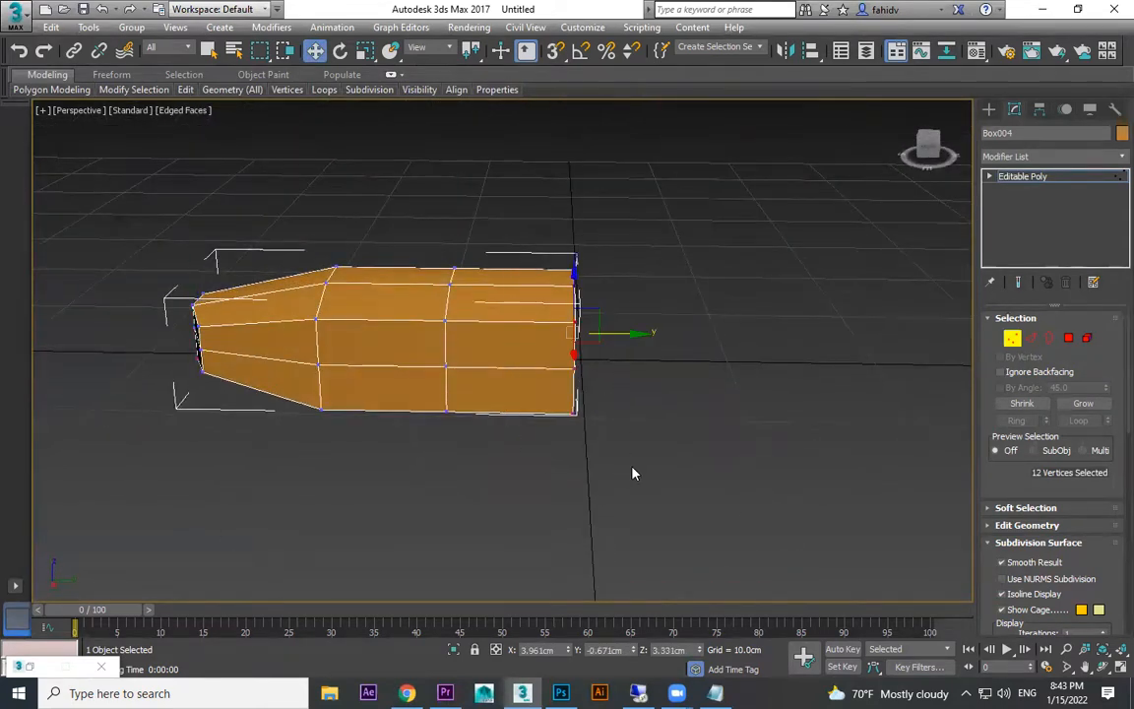
key("r")
middle_click_drag(654, 415, 583, 359, "alt")
left_click_drag(572, 319, 579, 329)
middle_click_drag(579, 329, 581, 363, "alt")
key("w")
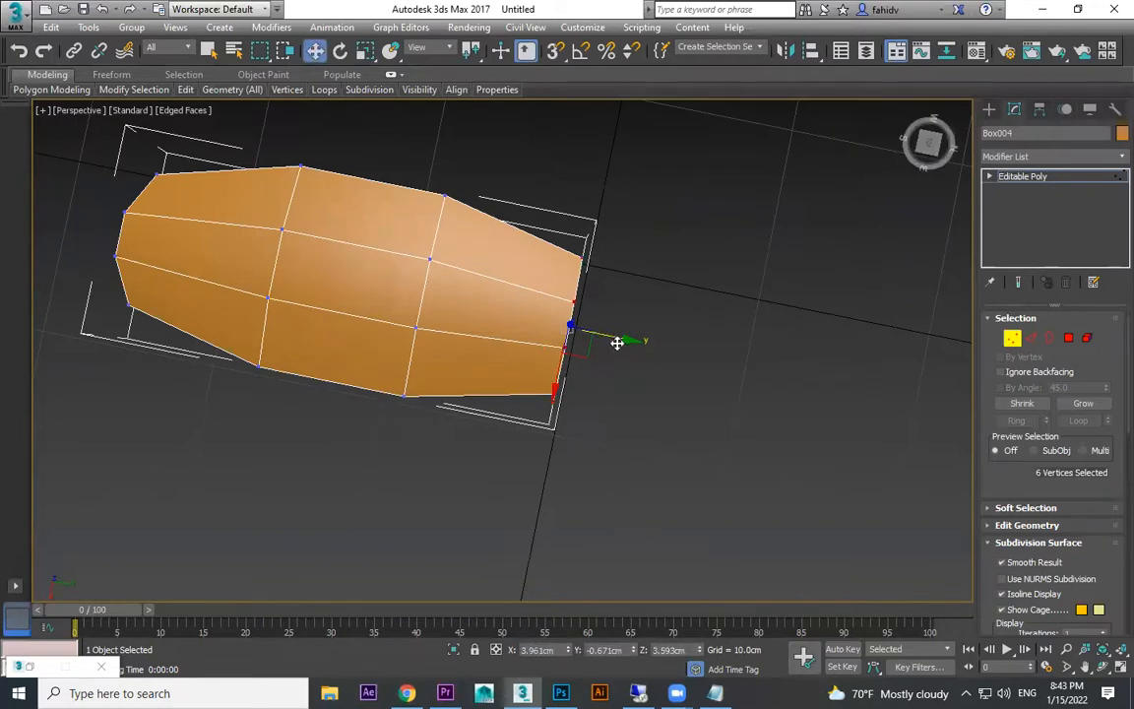
middle_click_drag(512, 367, 630, 269, "alt")
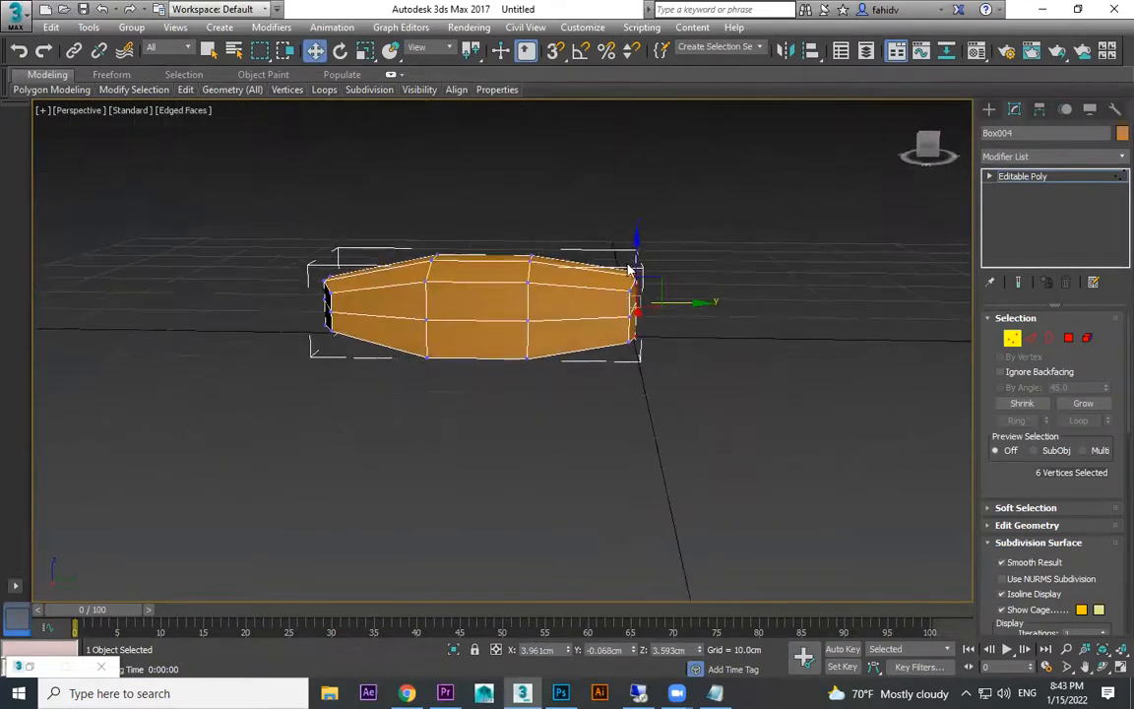
- In the left view, lower the rear end's 12 vertices to about Z 2.3 cm, level with the base
middle_click_drag(686, 351, 716, 240, "alt")
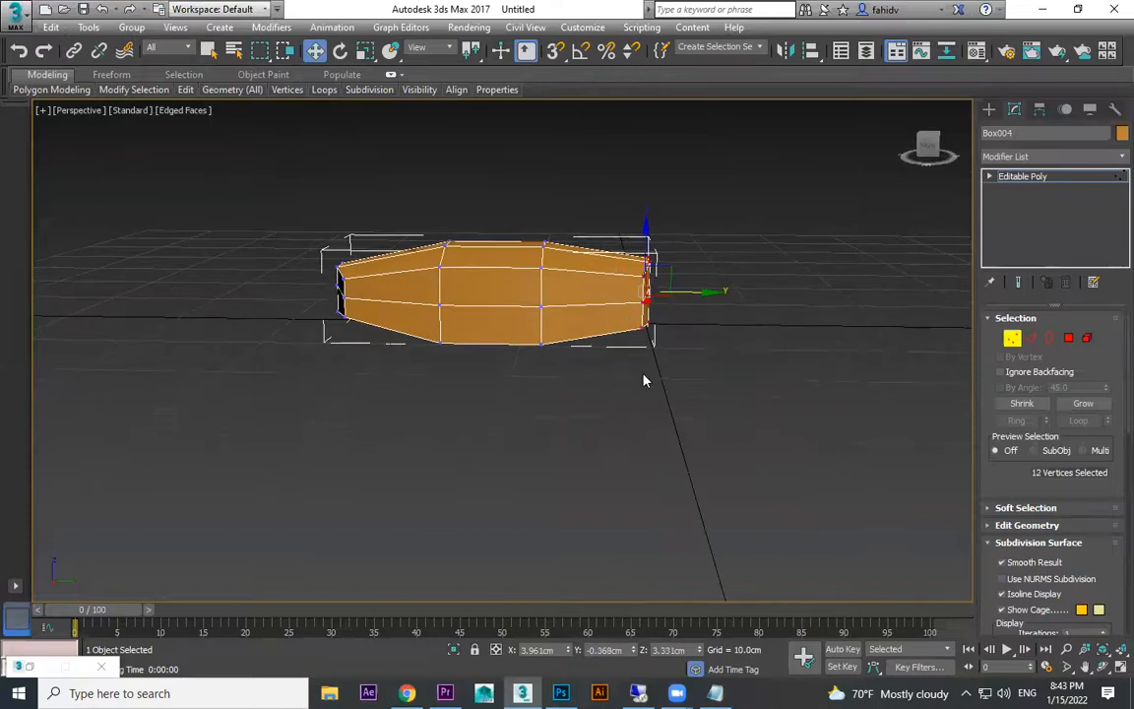
key("l")
middle_click_drag(137, 521, 426, 382)
scroll(441, 374, "up", 7)
left_click_drag(515, 259, 514, 276)
- Pull the front end's 12 vertices inward along the body's length and lower them to about Z 1.9 cm
middle_click_drag(665, 301, 419, 301)
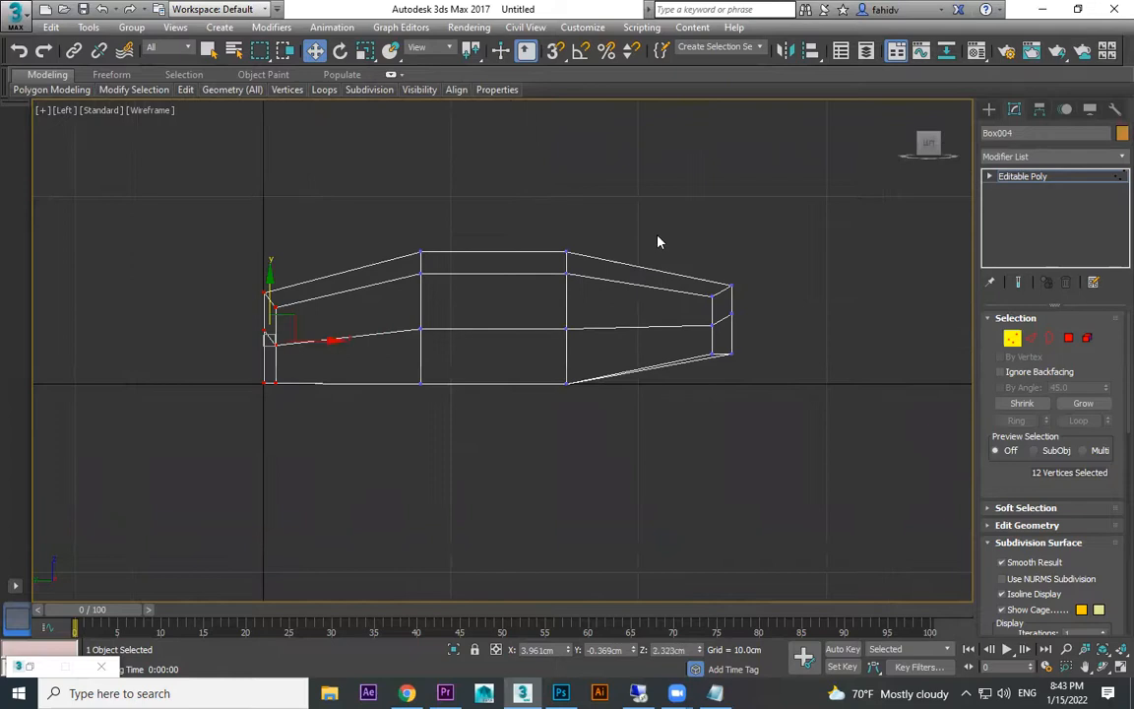
left_click_drag(772, 321, 738, 326)
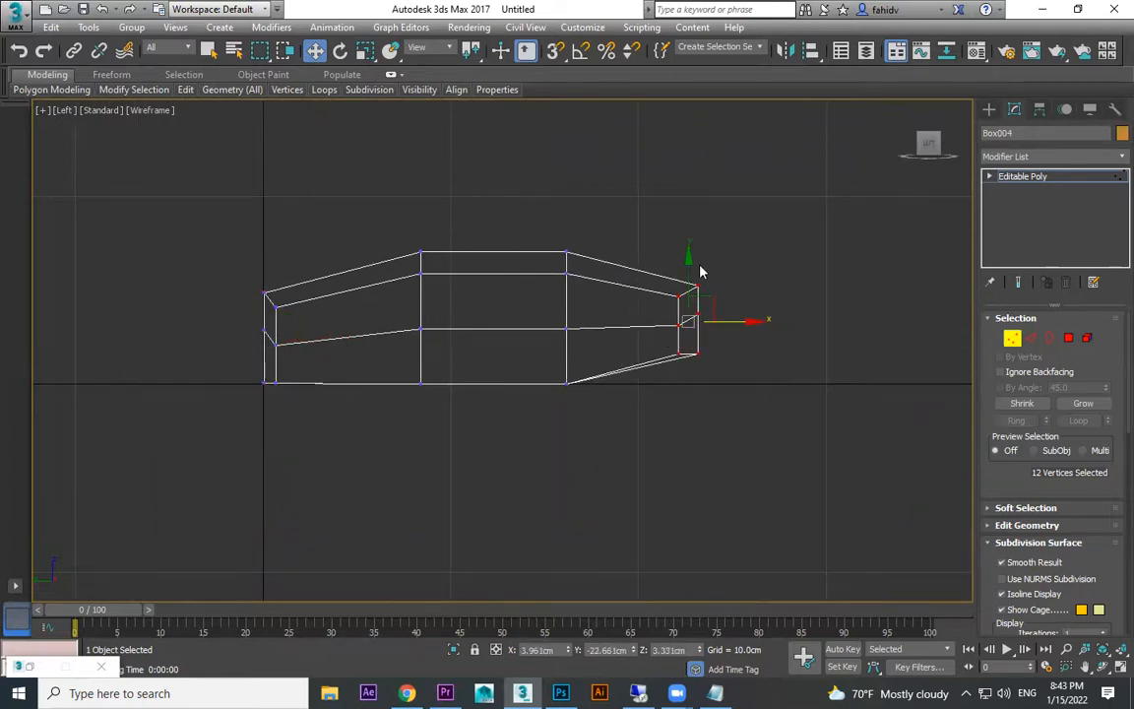
left_click_drag(686, 259, 681, 286)
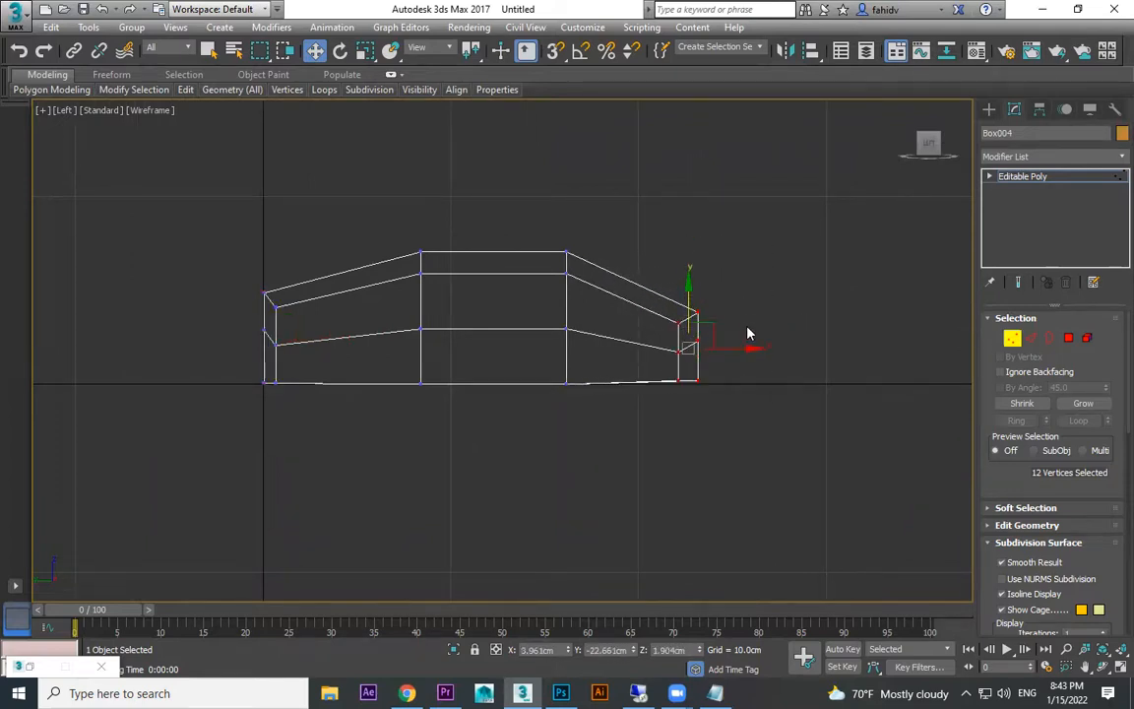
left_click_drag(744, 347, 735, 347)
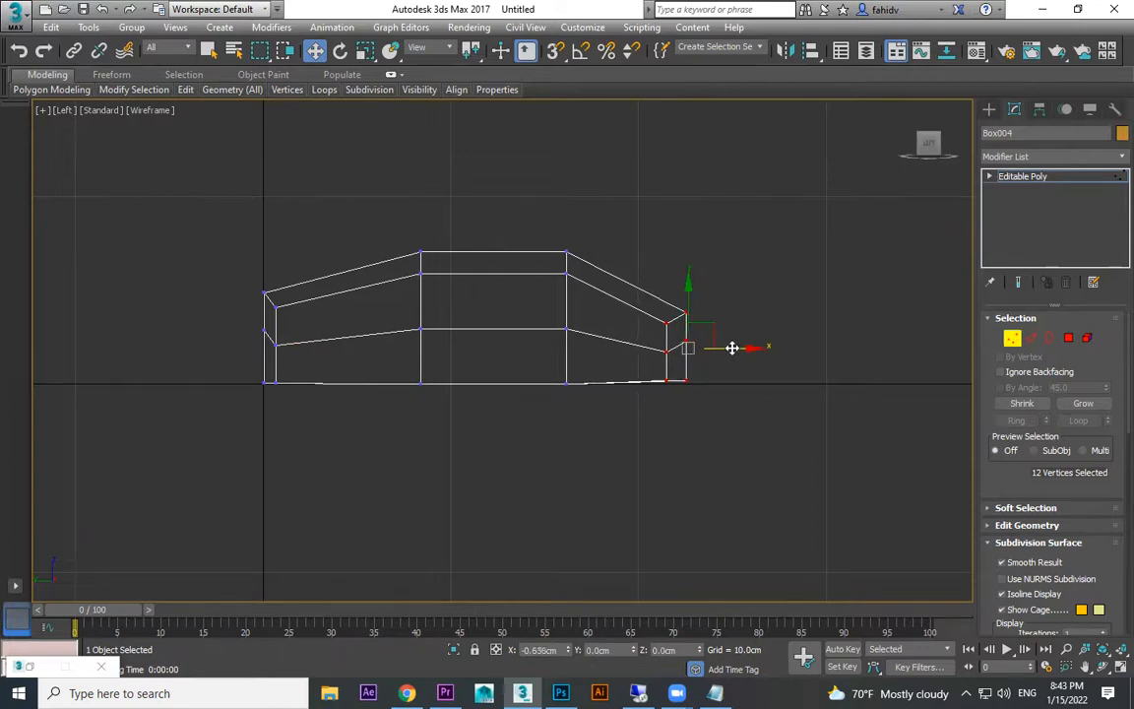
- In the perspective view, pull the rear end's four top-edge vertices inward along Y and slightly down to slope the end
key("p")
middle_click_drag(475, 322, 403, 288, "alt")
middle_click_drag(598, 108, 617, 316, "alt")
left_click_drag(582, 283, 585, 282)
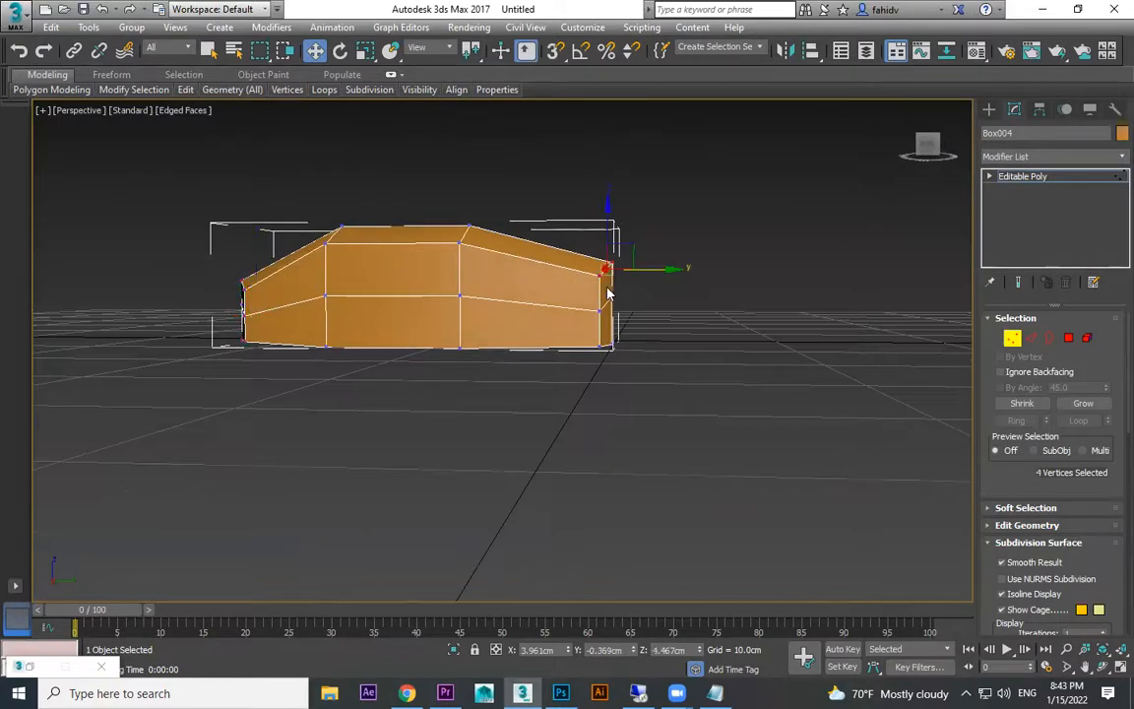
scroll(611, 286, "up", 2)
left_click_drag(662, 260, 613, 262)
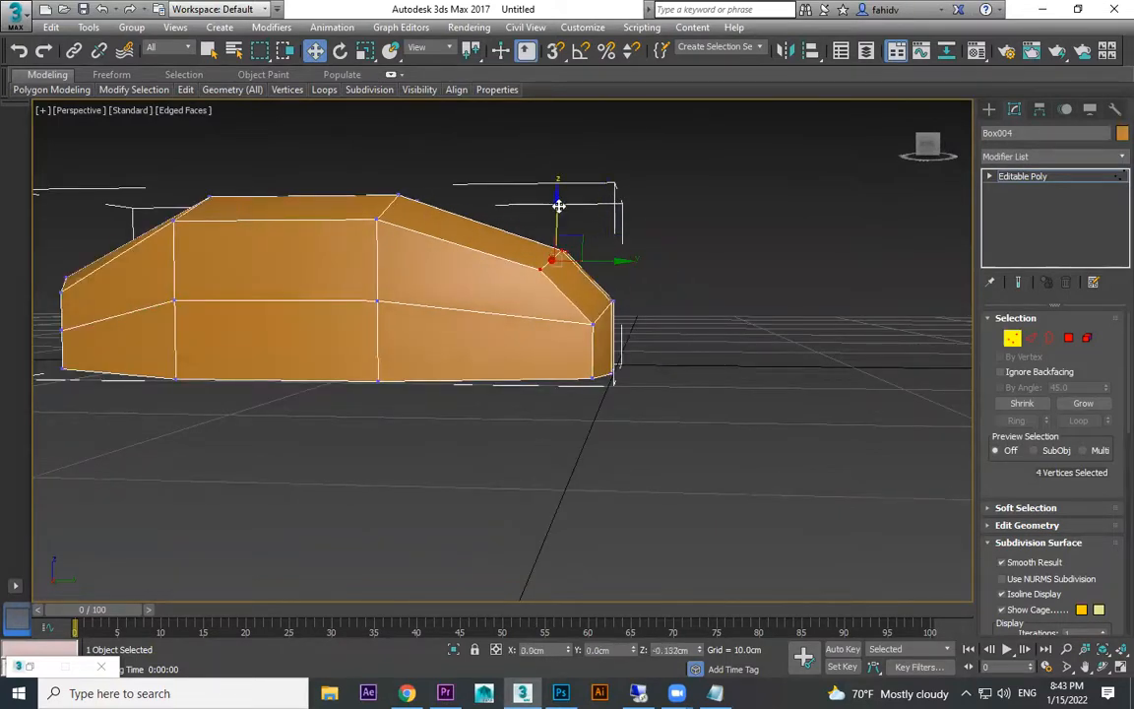
- Try to scale the mid-height edges along both long sides across the body's width, and undo the scaling
middle_click_drag(652, 354, 982, 307, "alt")
key("2")
left_click(445, 309)
scroll(282, 303, "up", 3)
left_click(258, 290, "ctrl")
left_click(117, 295, "ctrl")
scroll(122, 301, "down", 5)
scroll(214, 339, "up", 2)
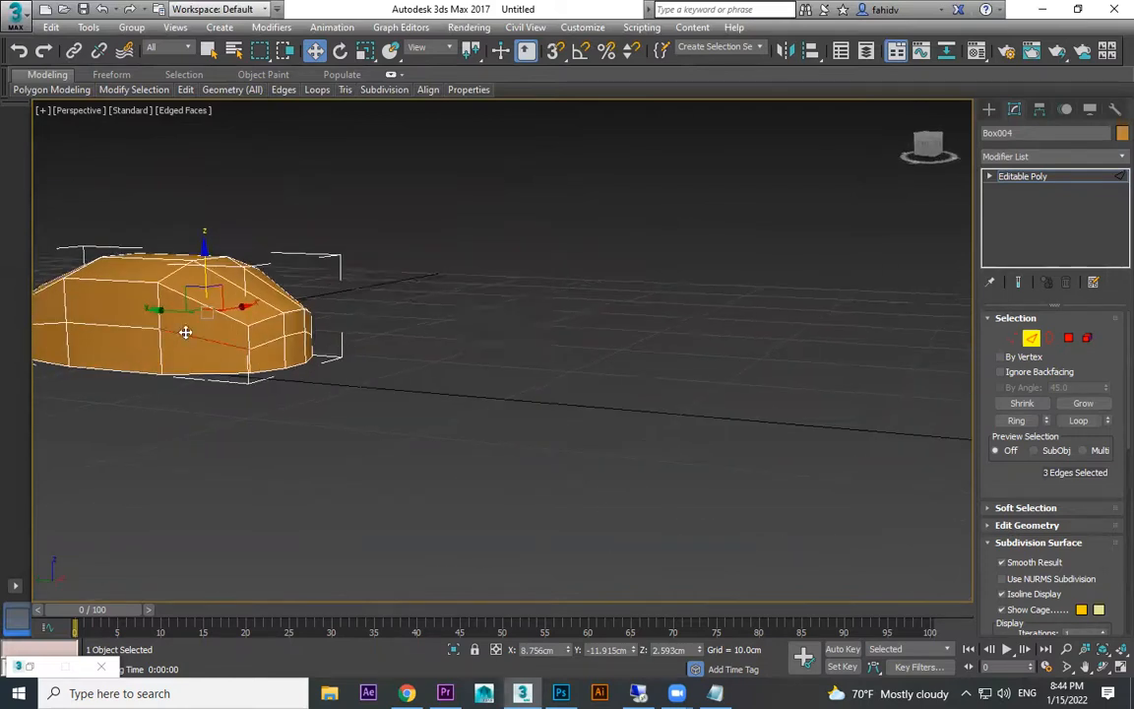
left_click(56, 323, "ctrl")
middle_click_drag(313, 353, 394, 366, "alt")
key("r")
scroll(399, 361, "up", 2)
left_click_drag(316, 324, 385, 323)
left_click_drag(338, 323, 301, 329)
key("ctrl+z")
- Select the body's 16 upper vertices in the left view, and scale them slightly inward across the width and along the height in perspective
middle_click_drag(423, 351, 933, 346, "alt")
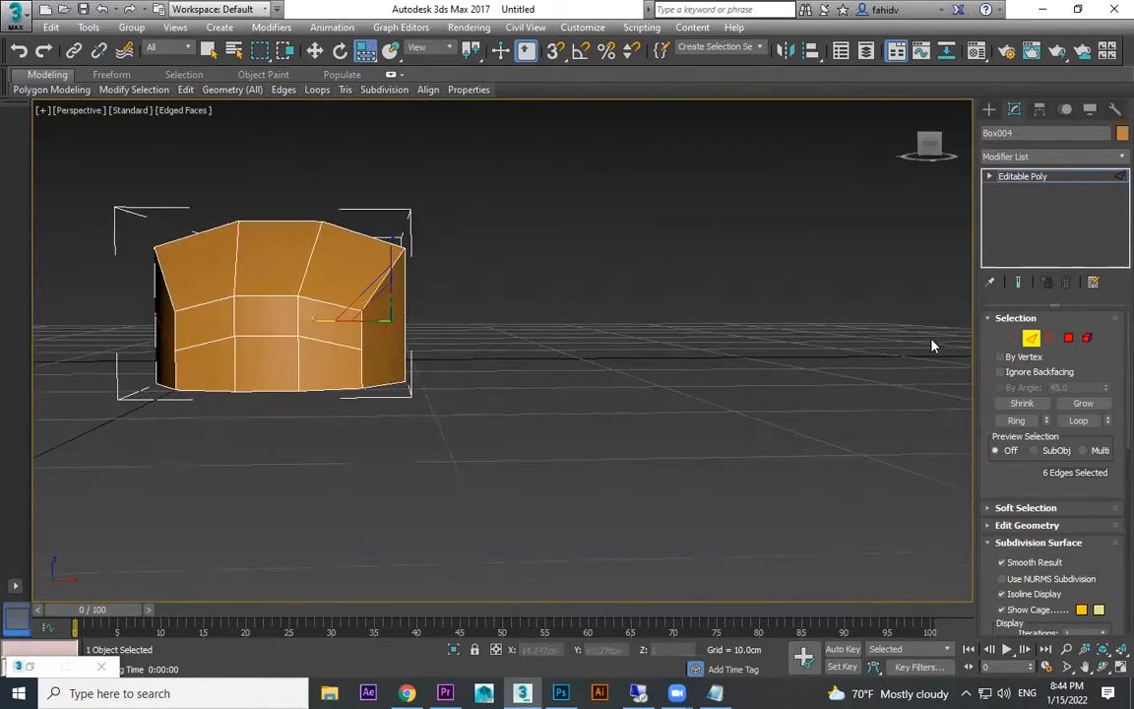
left_click(1013, 339)
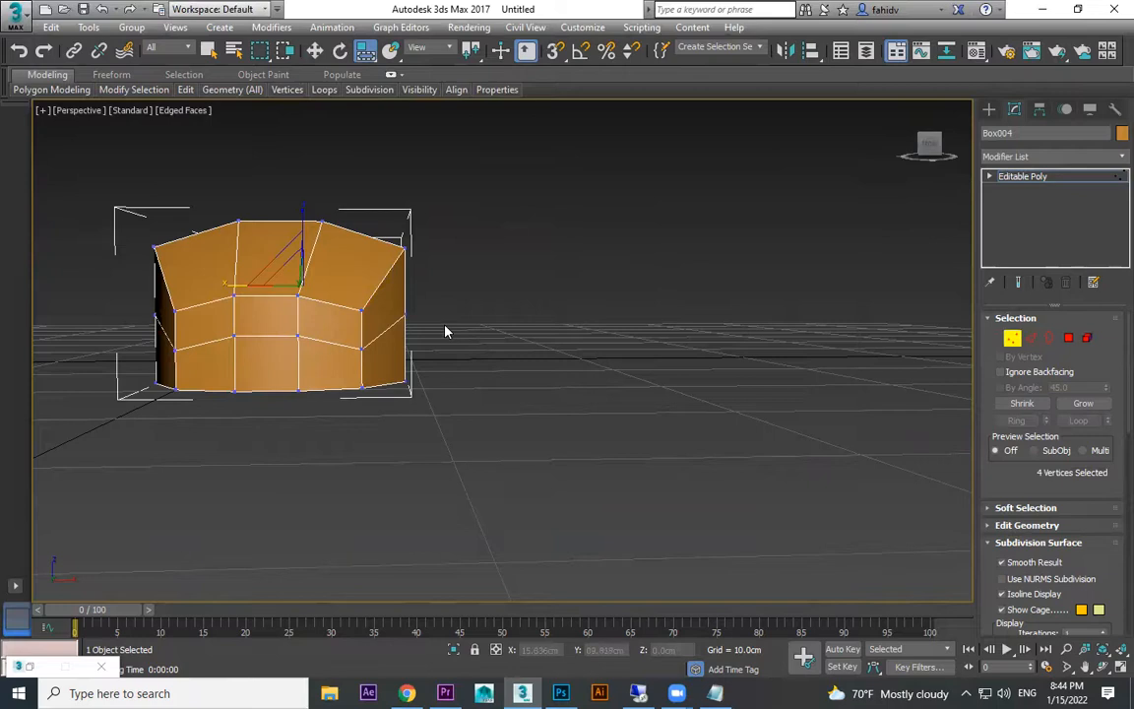
middle_click_drag(473, 332, 412, 328, "alt")
key("l")
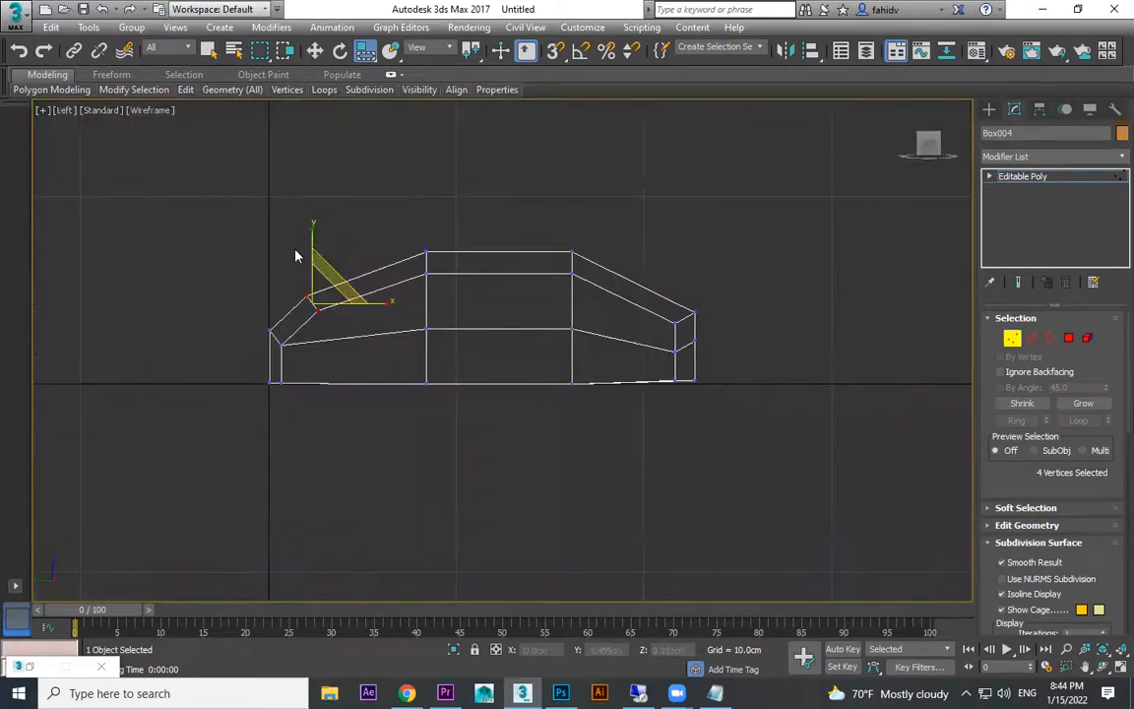
left_click_drag(698, 320, 703, 332)
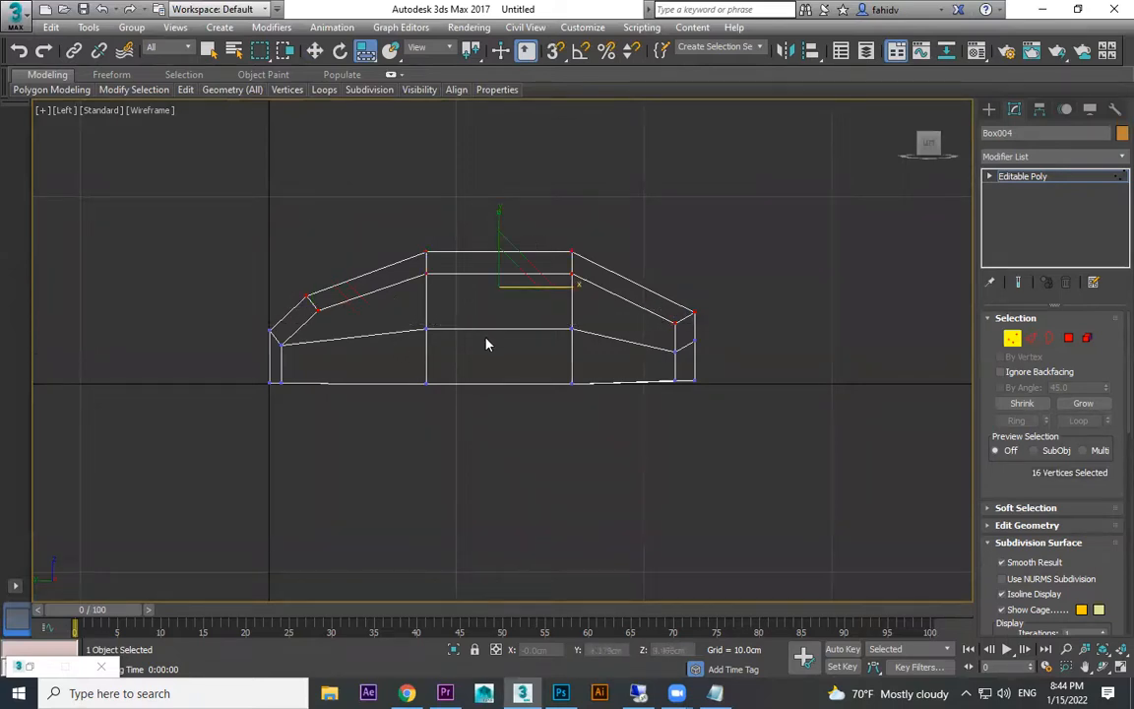
key("p")
mouse_move(484, 329)
middle_mouse_down("alt")
mouse_move(372, 382)
mouse_move(448, 392)
middle_mouse_up("alt")
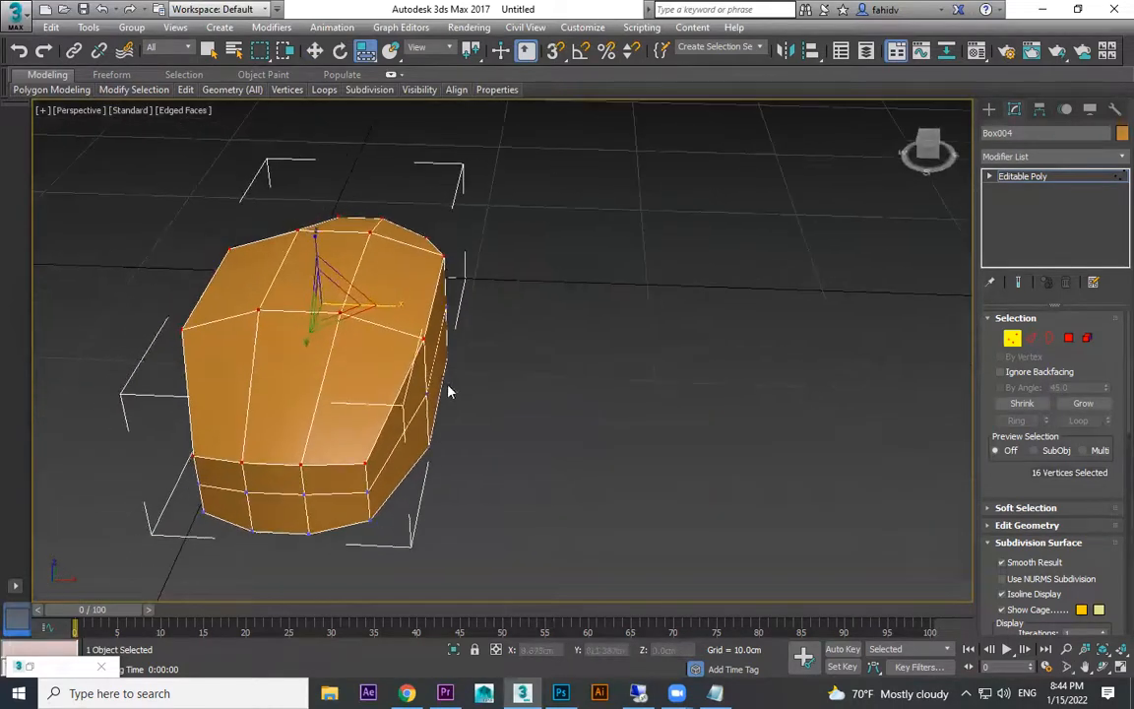
left_click_drag(395, 304, 387, 304)
middle_click_drag(384, 355, 326, 279, "alt")
left_click_drag(324, 236, 324, 249)
key("w")
middle_click_drag(366, 323, 575, 437, "alt")
key("r")
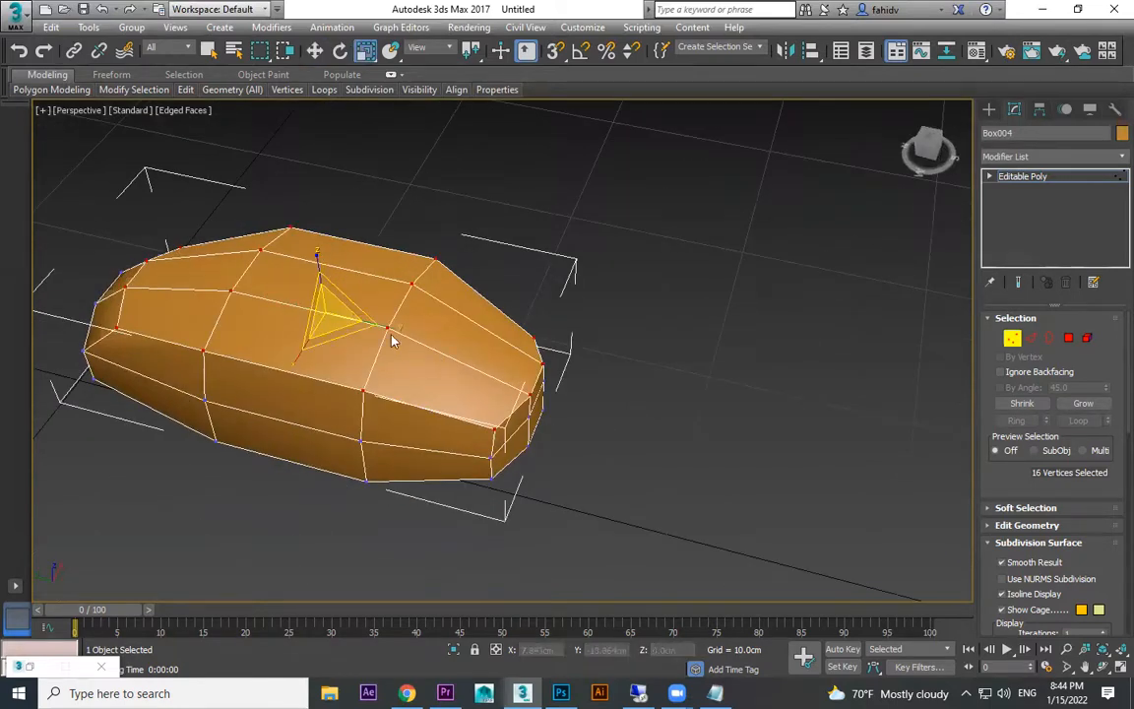
- Select the mid-height edge loop around the body and chamfer it into a very narrow strip with 1 segment
middle_click_drag(392, 340, 448, 335, "alt")
left_click(1030, 338)
middle_click_drag(669, 451, 391, 446, "alt")
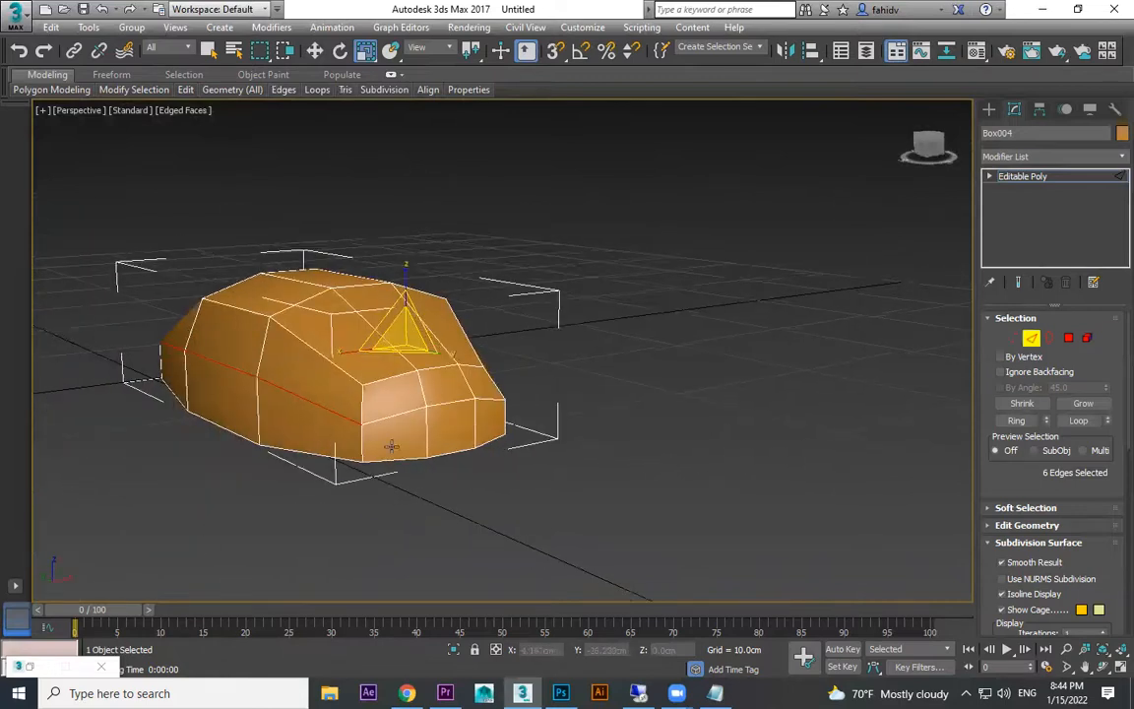
left_click(335, 410)
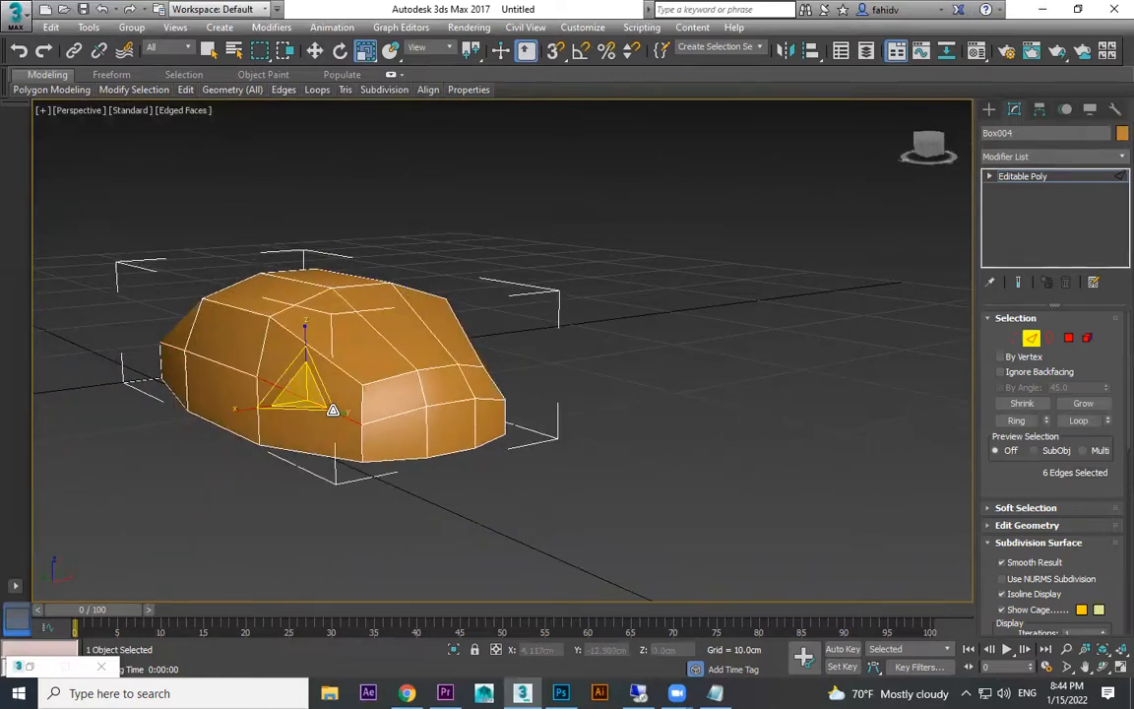
left_click(1079, 421)
middle_click_drag(332, 506, 374, 504, "alt")
scroll(1004, 481, "down", 8)
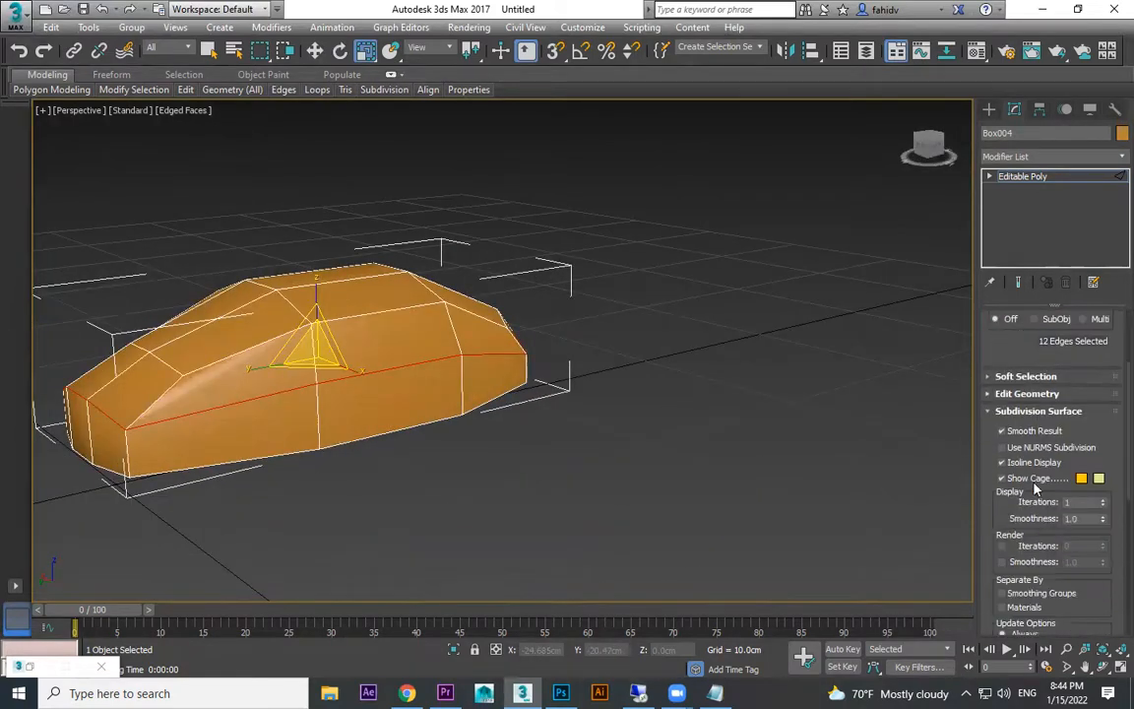
scroll(1041, 558, "down", 2)
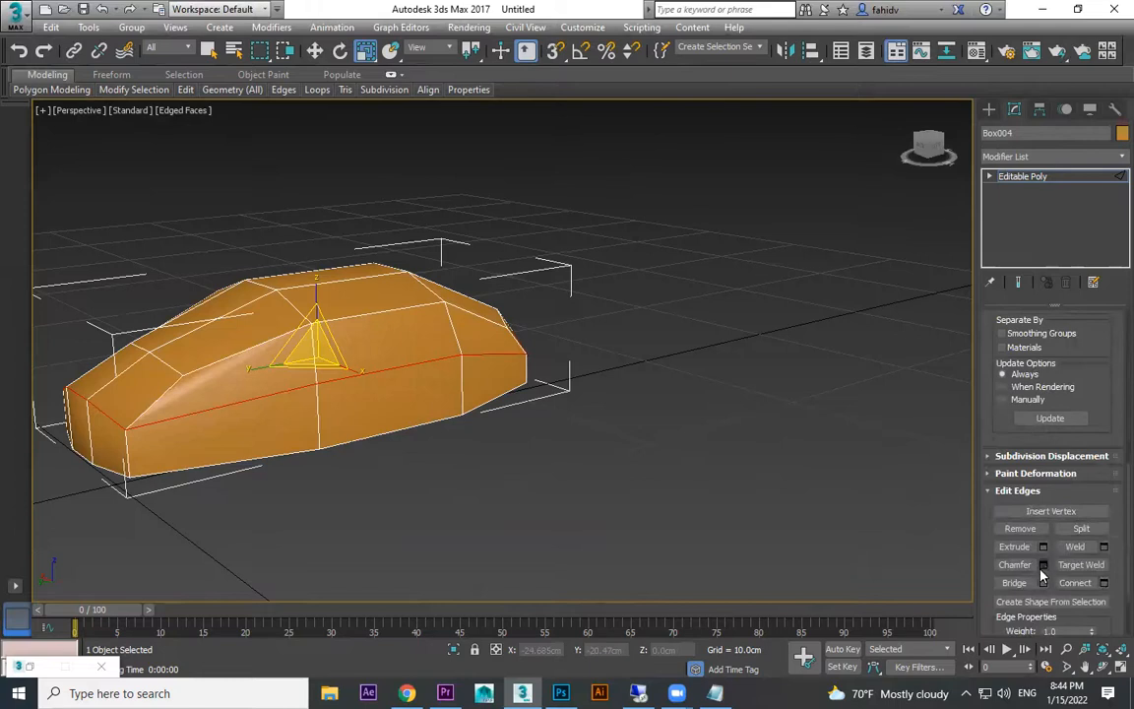
left_click(1044, 565)
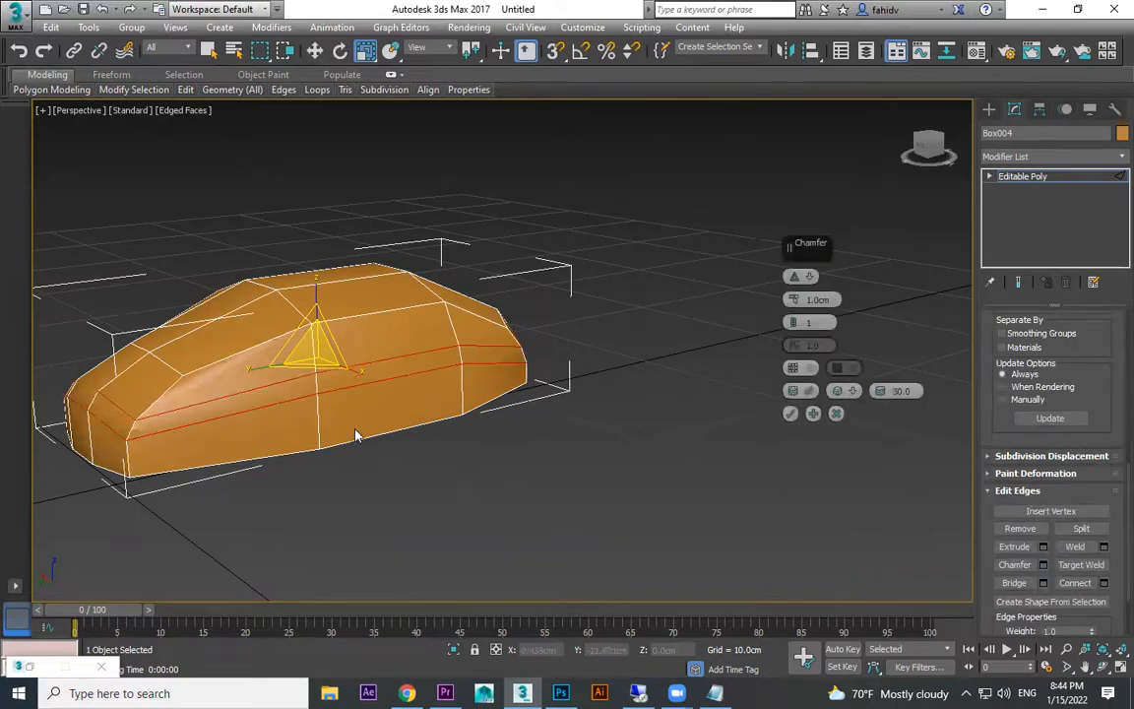
middle_click_drag(355, 435, 560, 402, "alt")
scroll(718, 354, "up", 3)
left_click_drag(793, 299, 793, 303)
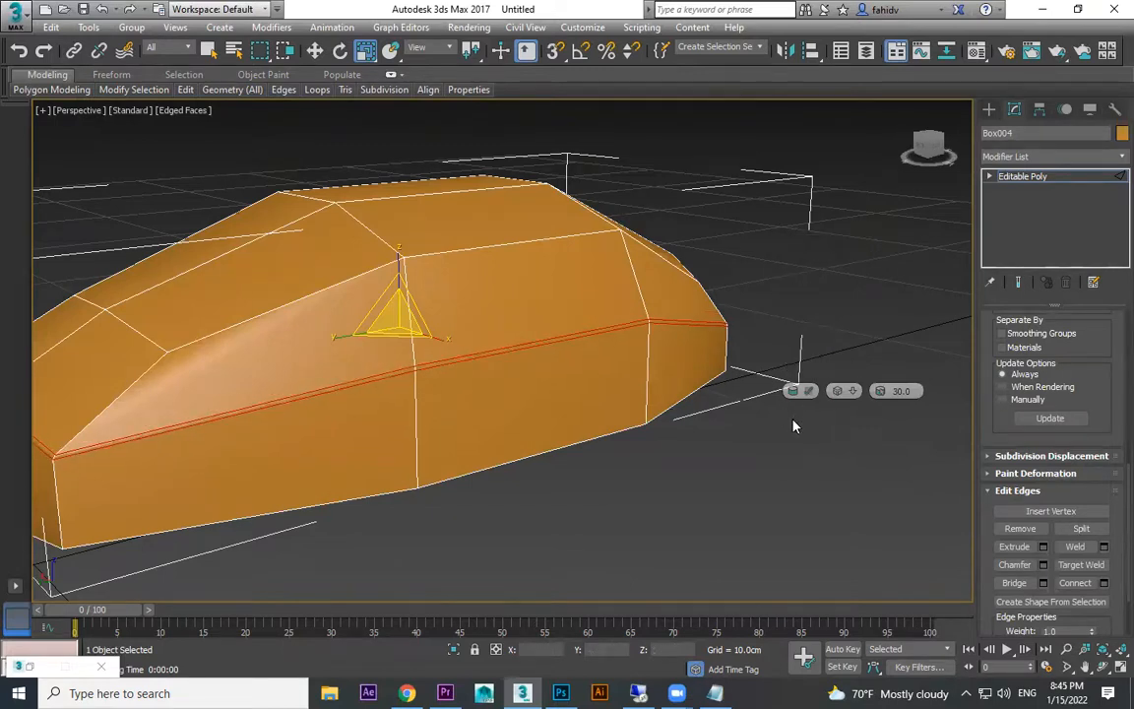
left_click(790, 413)
- Select the whole loop of thin polygons that runs around the body at mid-height
middle_click_drag(788, 488, 714, 489, "alt")
left_click(990, 176)
left_click(1021, 230)
left_click(593, 338)
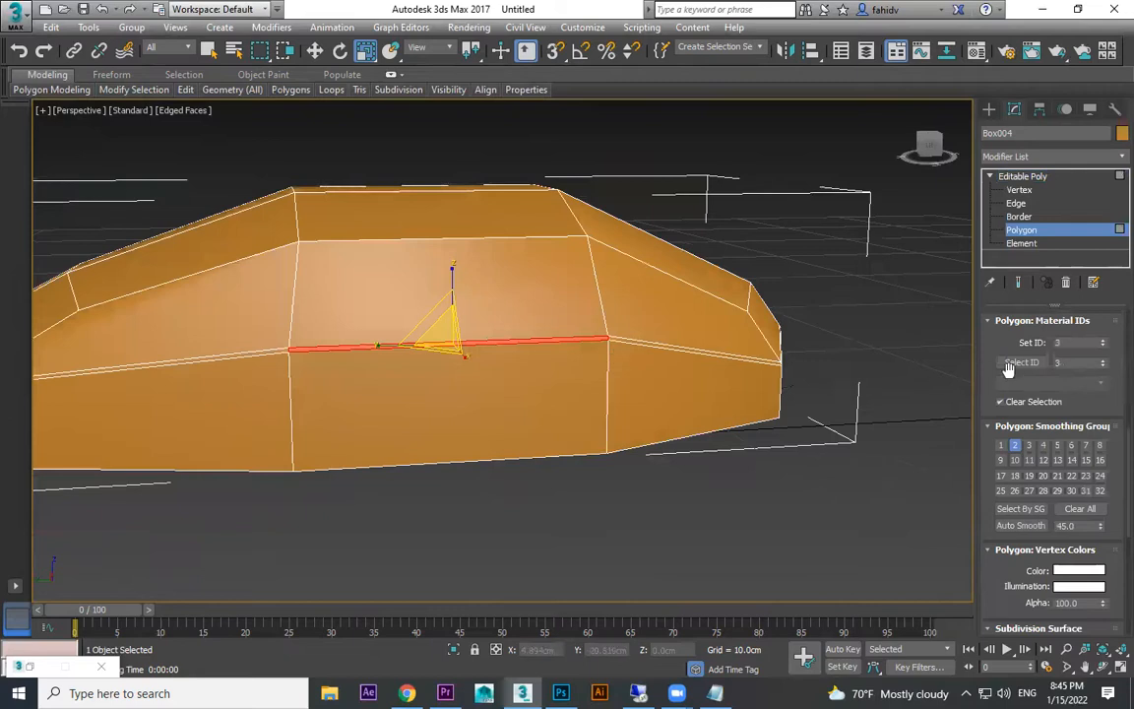
left_click_drag(992, 352, 1007, 646)
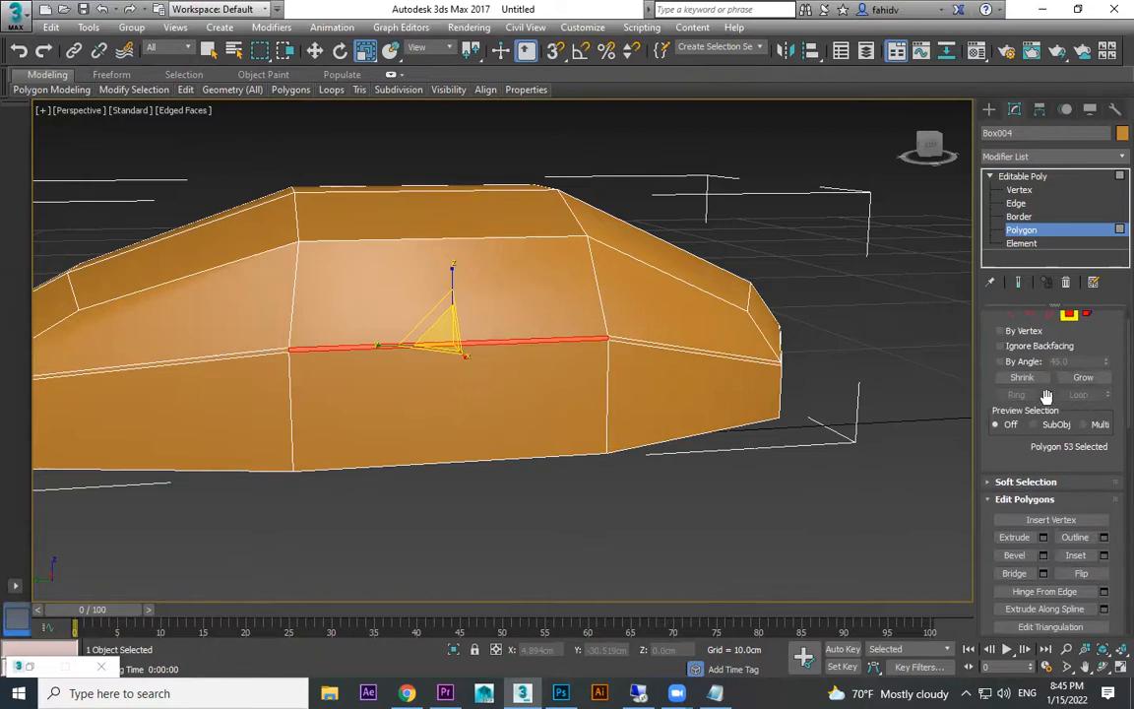
scroll(339, 364, "up", 5)
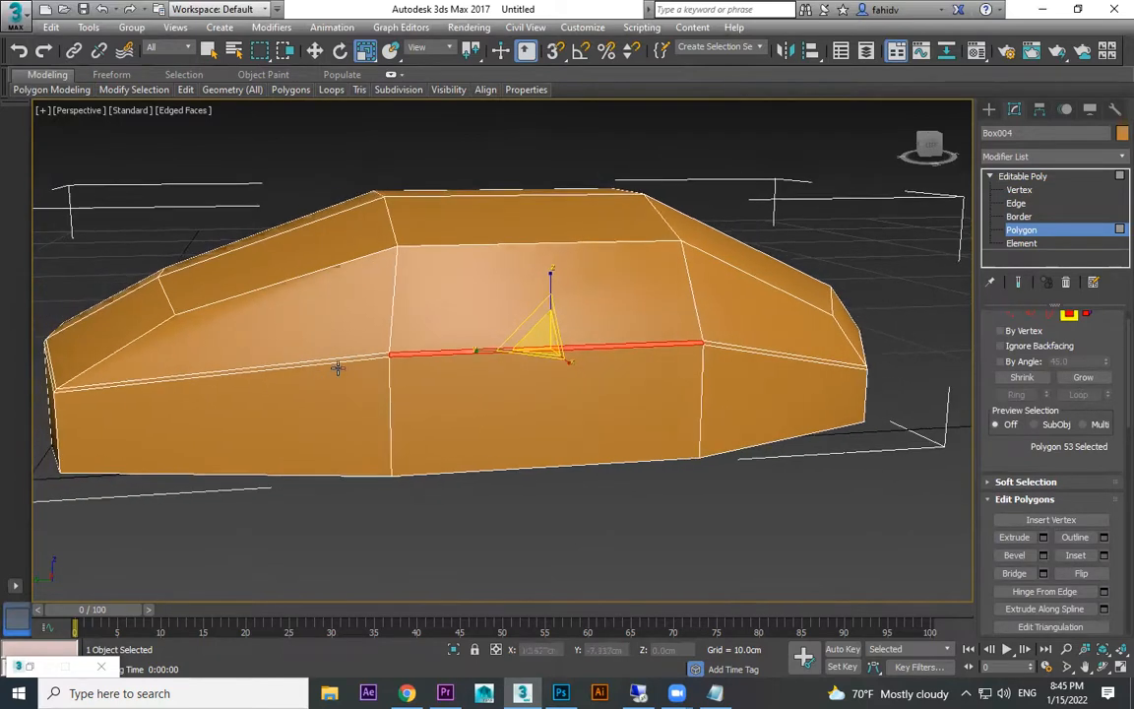
middle_click_drag(339, 357, 356, 379, "alt")
left_click(245, 434, "shift")
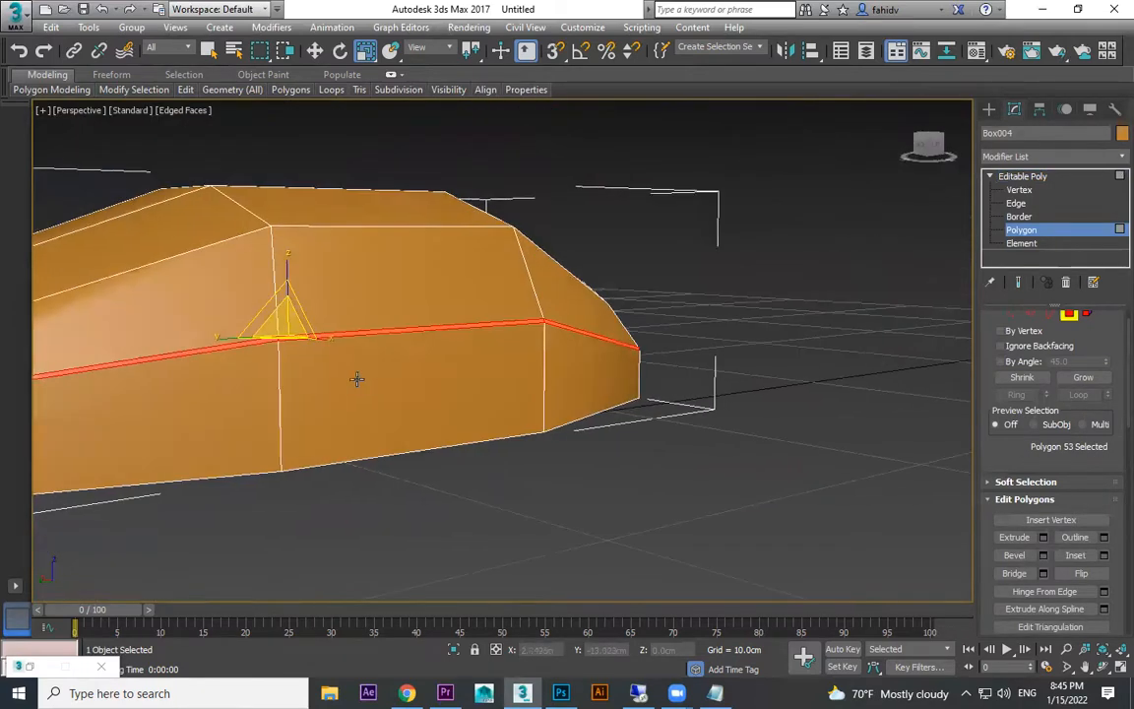
left_click(365, 333)
middle_click_drag(392, 334, 527, 397, "alt")
scroll(321, 357, "down", 5)
scroll(526, 397, "up", 3)
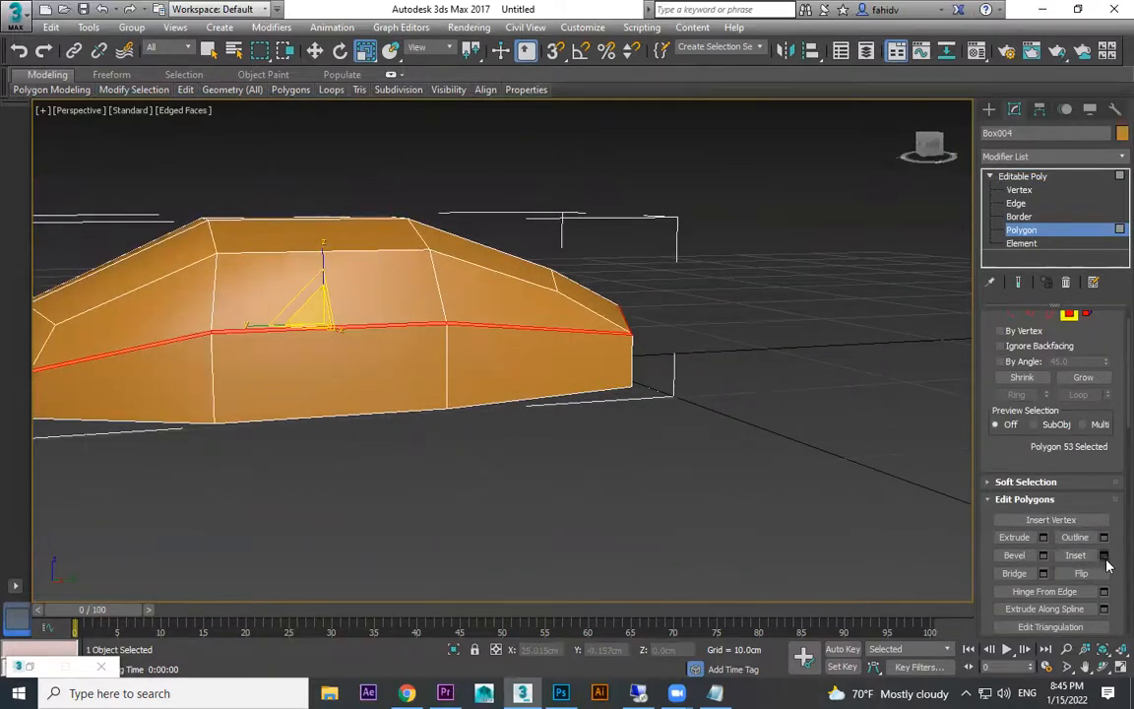
scroll(567, 438, "up", 5)
middle_click_drag(564, 410, 627, 397)
scroll(627, 397, "down", 3)
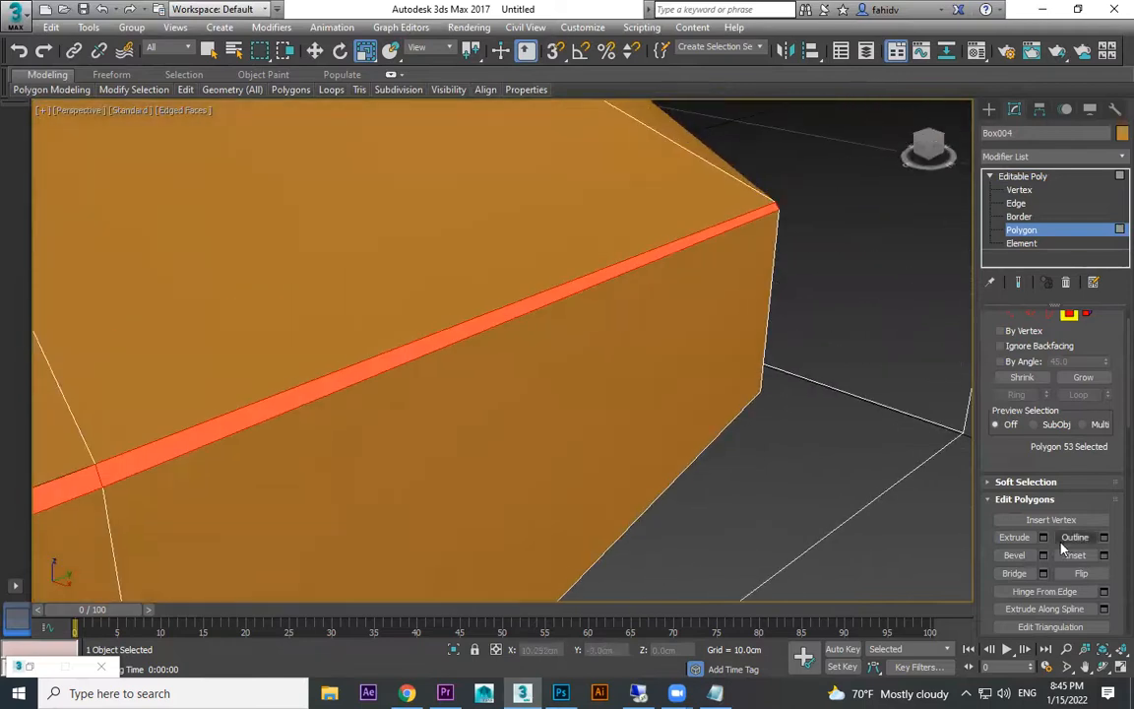
- Begin extruding the selected polygon strip by local normal, with the height set inward to about -0.217 cm
left_click(1043, 536)
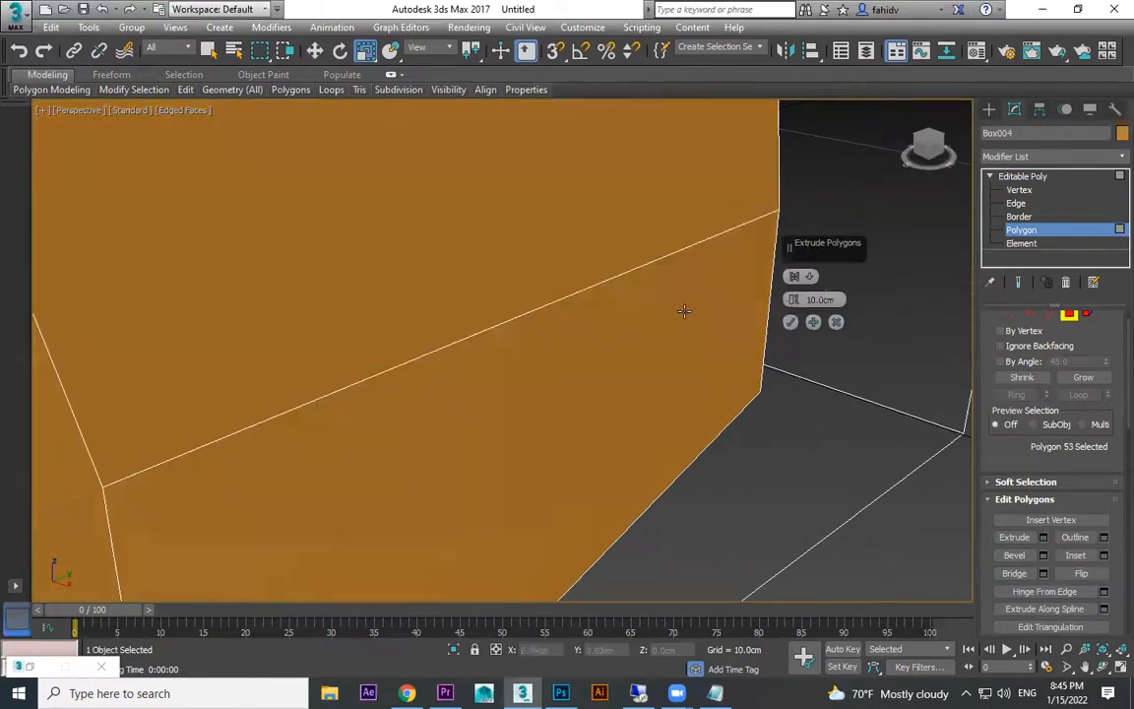
left_click(810, 277)
left_click(825, 304)
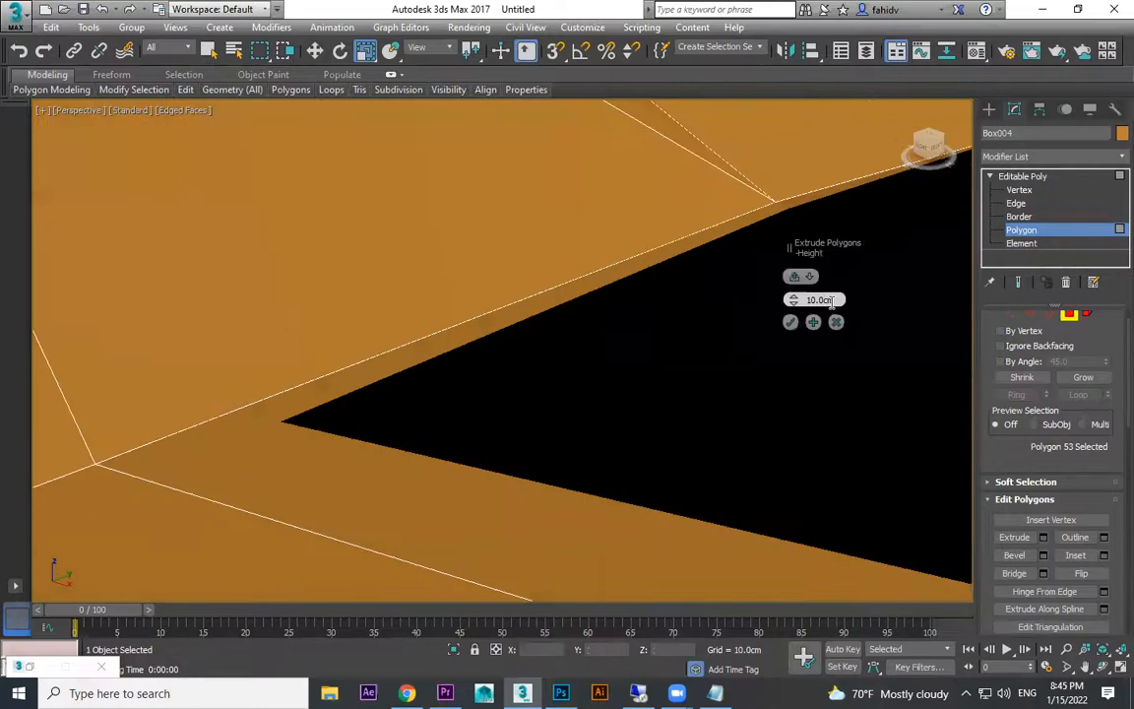
mouse_move(793, 300)
left_mouse_down()
mouse_move(807, 362)
mouse_move(791, 303)
mouse_move(792, 324)
left_mouse_up()
left_click(793, 306)
left_click(794, 304)
left_click(793, 303)
left_click(793, 302)
left_click(793, 302)
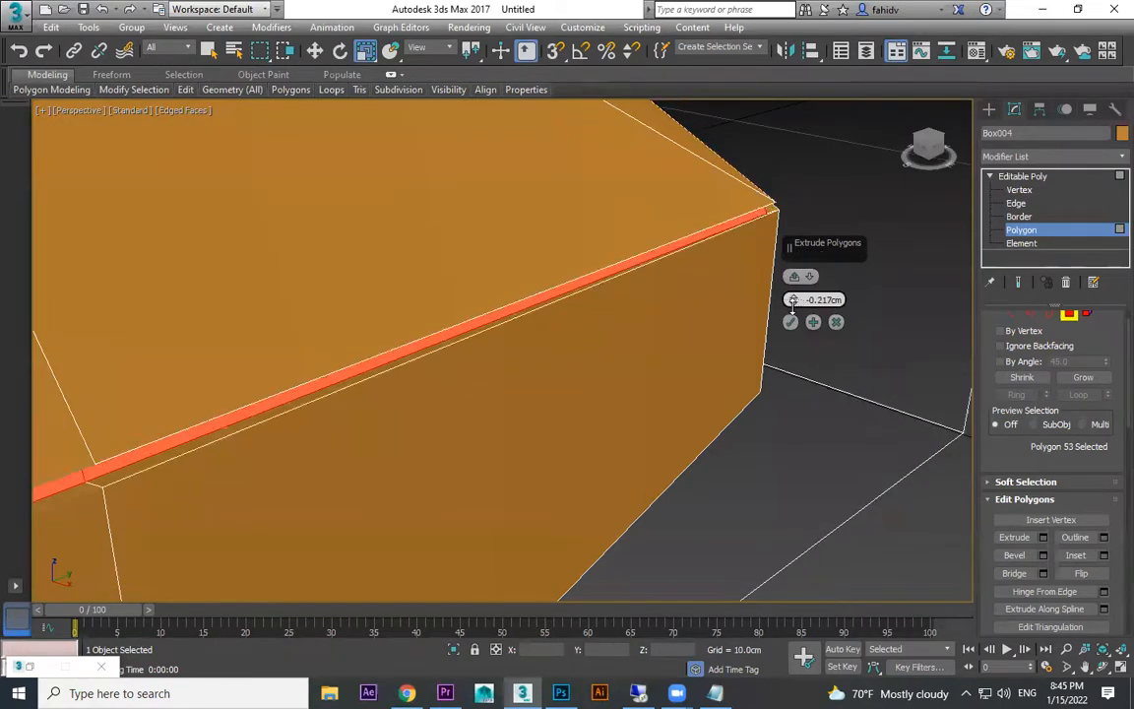
- Refine the strip's inward extrusion height to -0.037 cm
middle_click_drag(663, 352, 686, 338, "alt")
left_click_drag(793, 301, 794, 298)
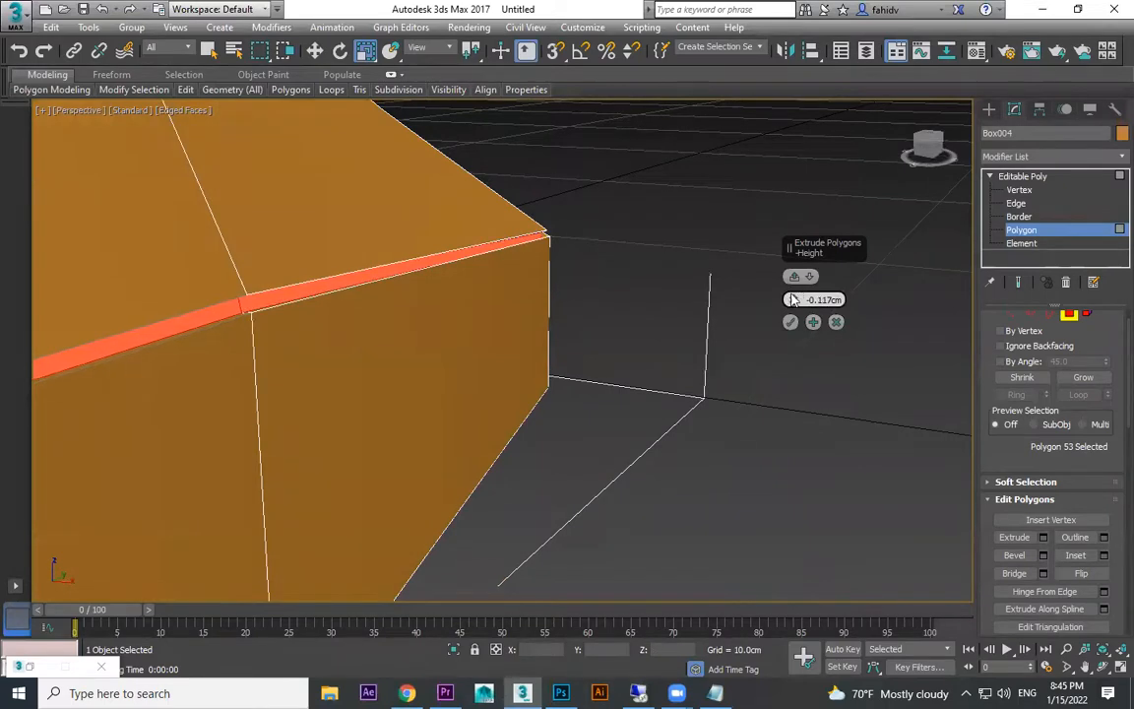
left_click_drag(792, 294, 792, 292)
middle_click_drag(496, 309, 553, 305, "alt")
scroll(400, 314, "up", 2)
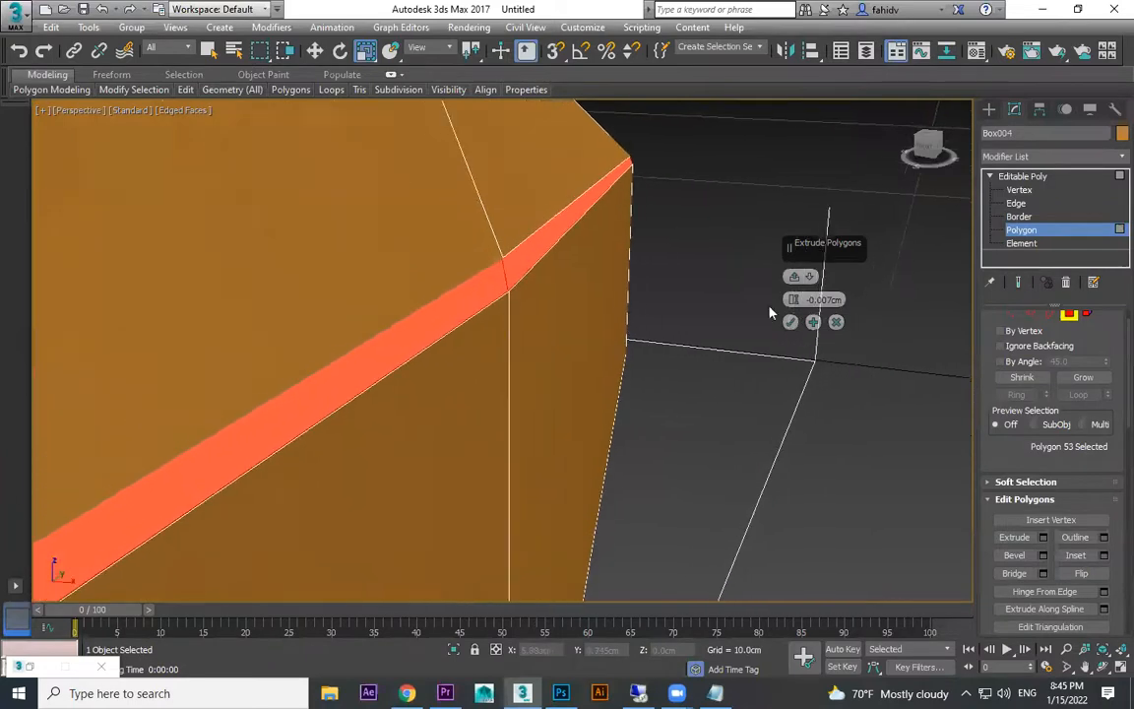
left_click_drag(795, 303, 796, 313)
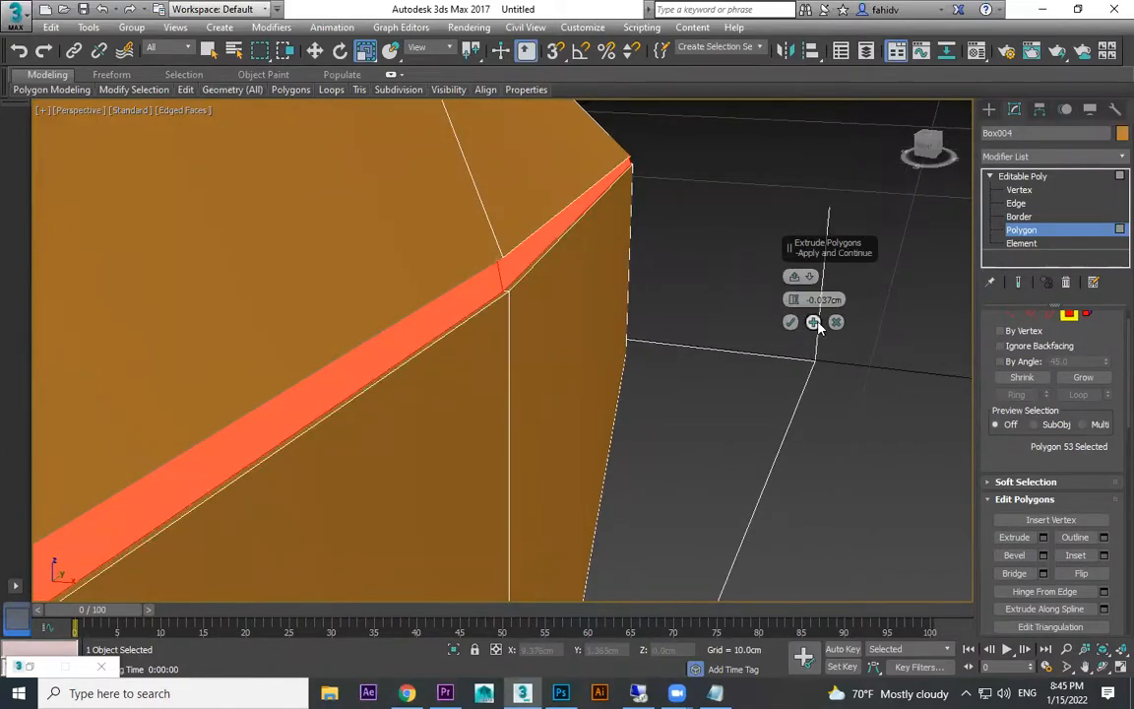
- Apply the -0.037 cm inward extrusion to the strip repeatedly to deepen the groove around the body
left_click(813, 323)
left_click(813, 323)
middle_click_drag(733, 293, 586, 306, "alt")
left_click(836, 322)
left_click(1043, 536)
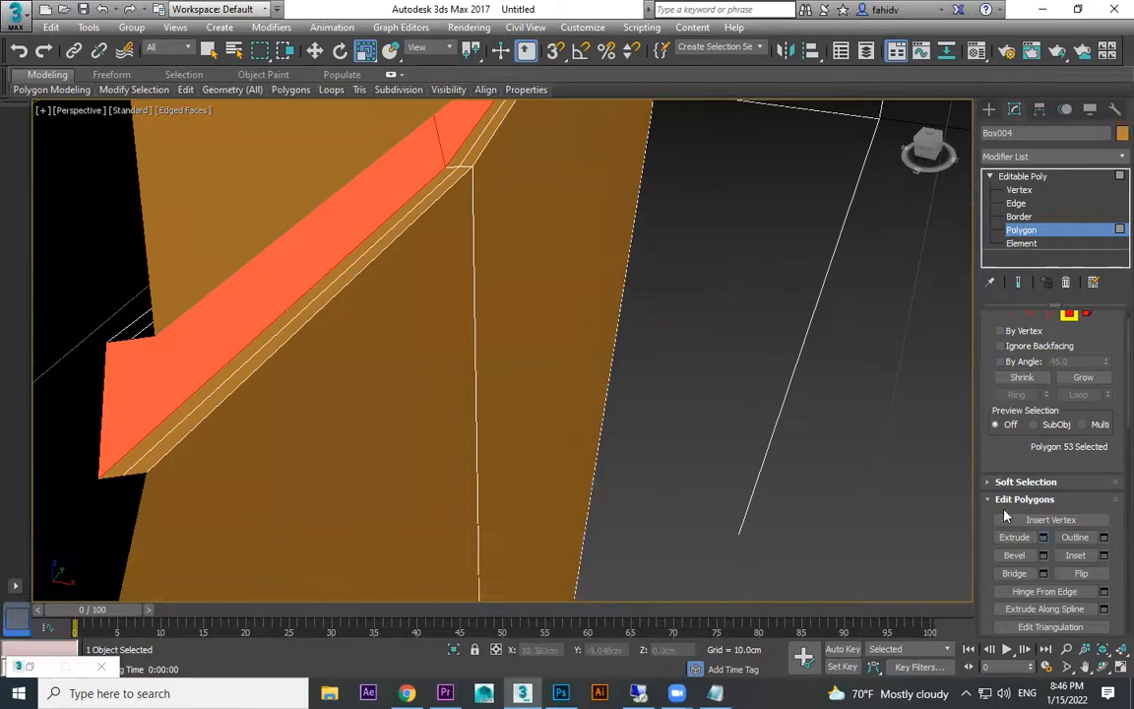
left_click(793, 323)
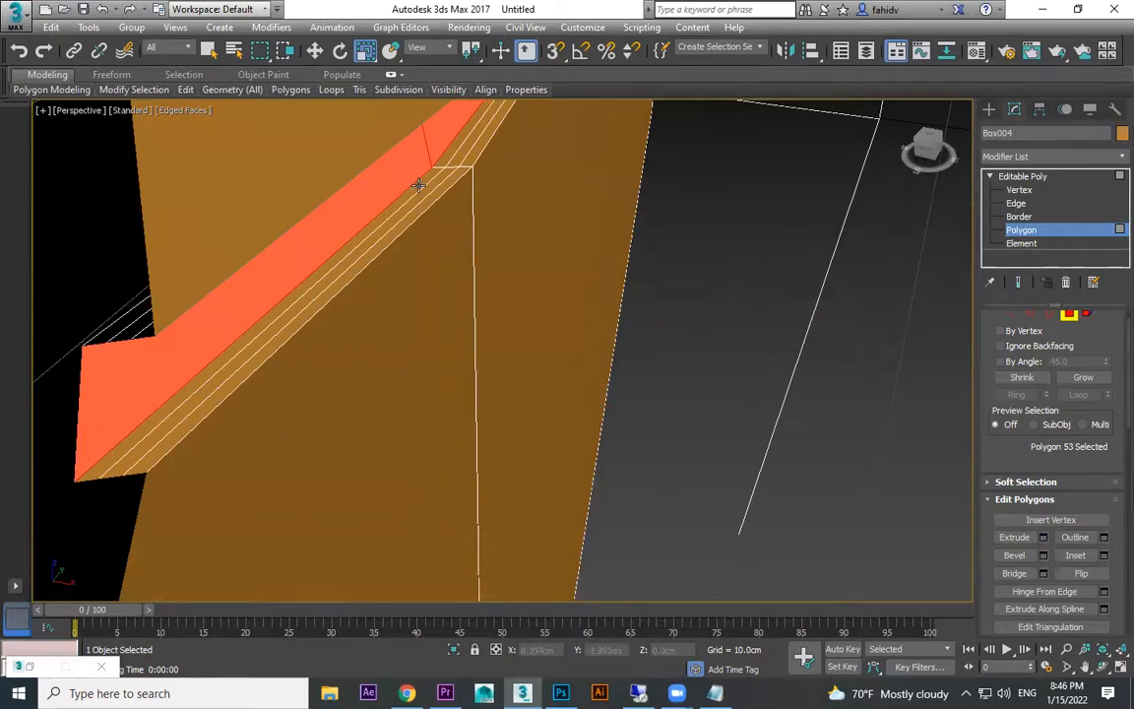
- Leave polygon editing, deselect the body and turn off the edged-faces display
key("z")
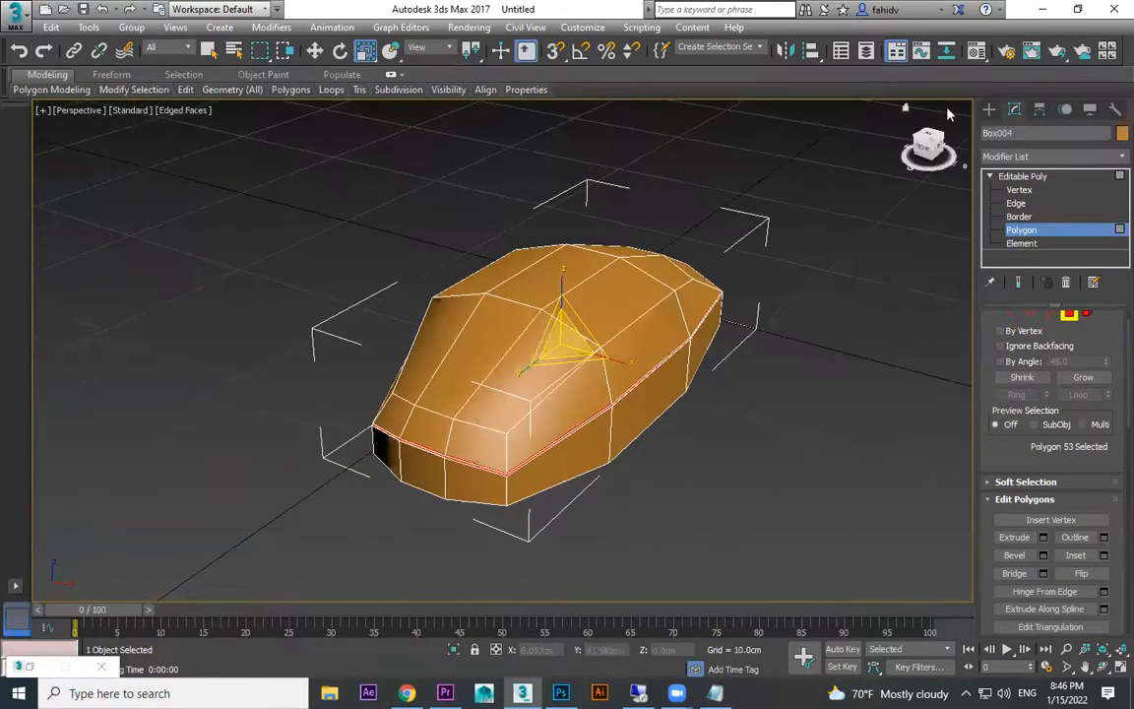
left_click(990, 110)
left_click(823, 415)
key("F4")
middle_click_drag(823, 417, 608, 426, "alt")
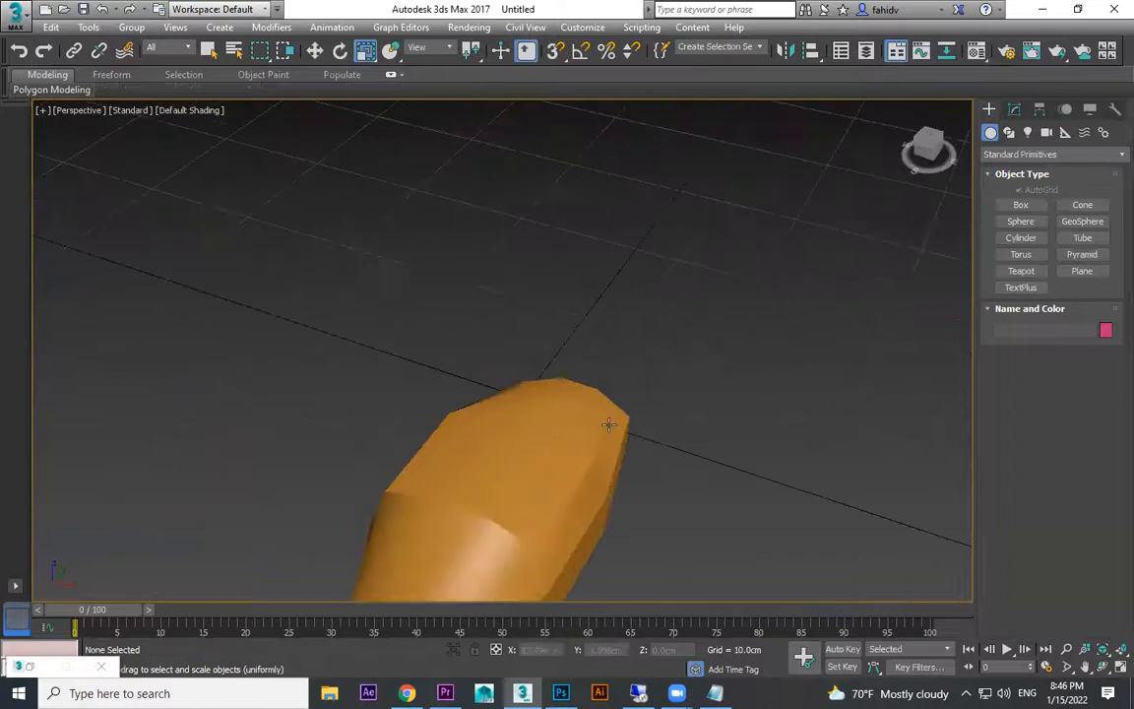
- Assign the glossy black material from the first sample slot to the mouse body and view it deselected
left_click(546, 440)
key("m")
left_click(759, 226)
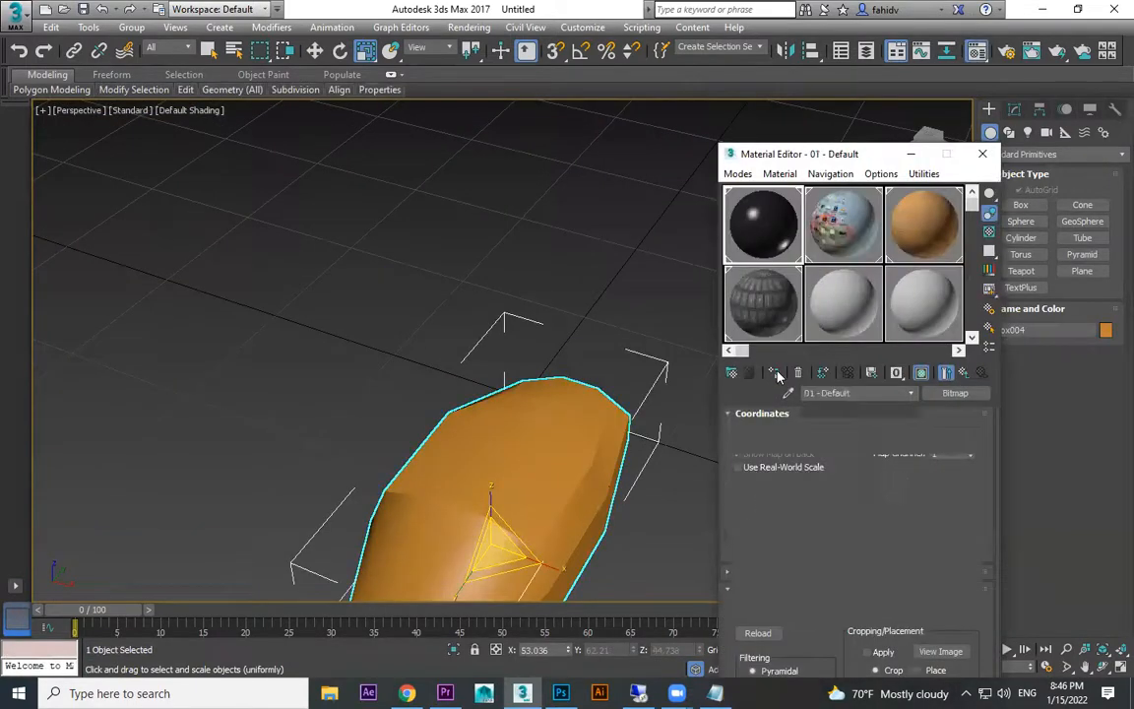
left_click(774, 373)
left_click(981, 154)
left_click(704, 302)
middle_click_drag(734, 428, 650, 328, "alt")
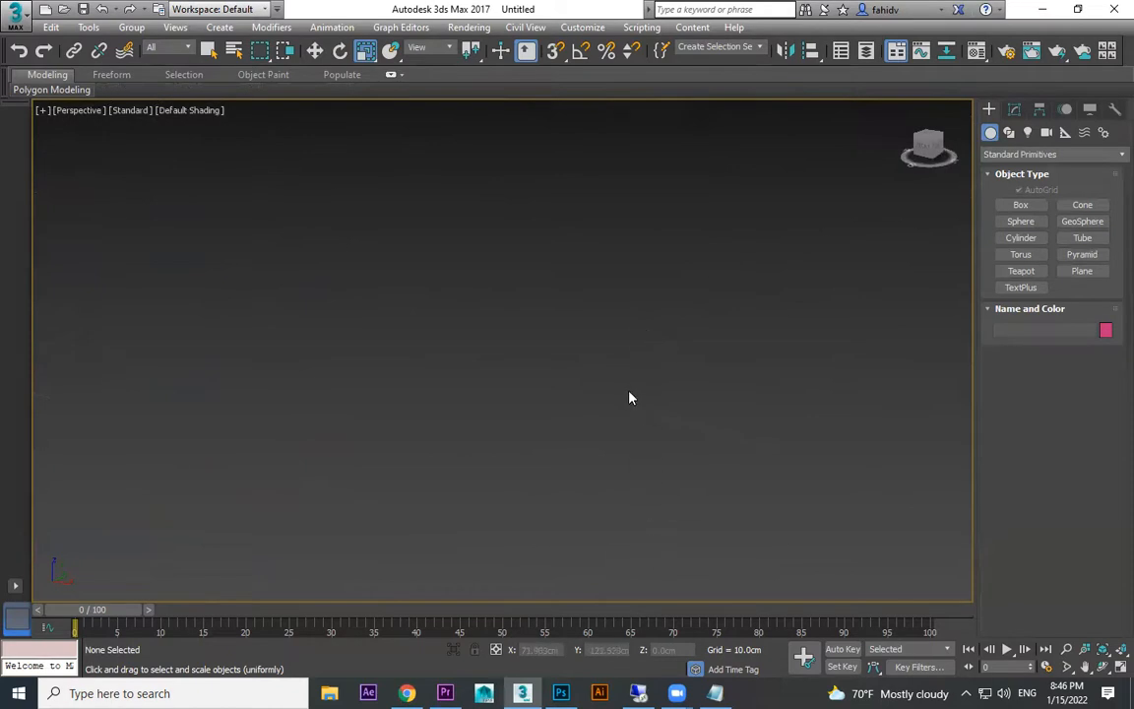
key("z")
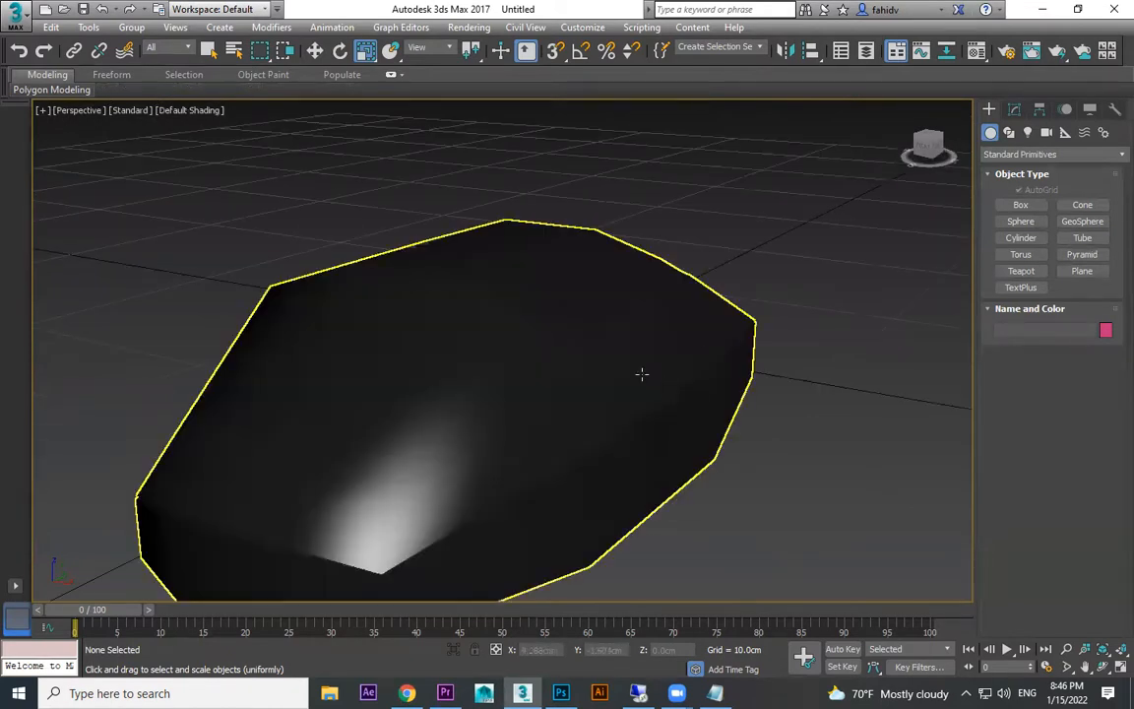
- Replace the mouse body's material with the unused light grey one in the second row's third sample slot, and deselect the body
left_click(638, 371)
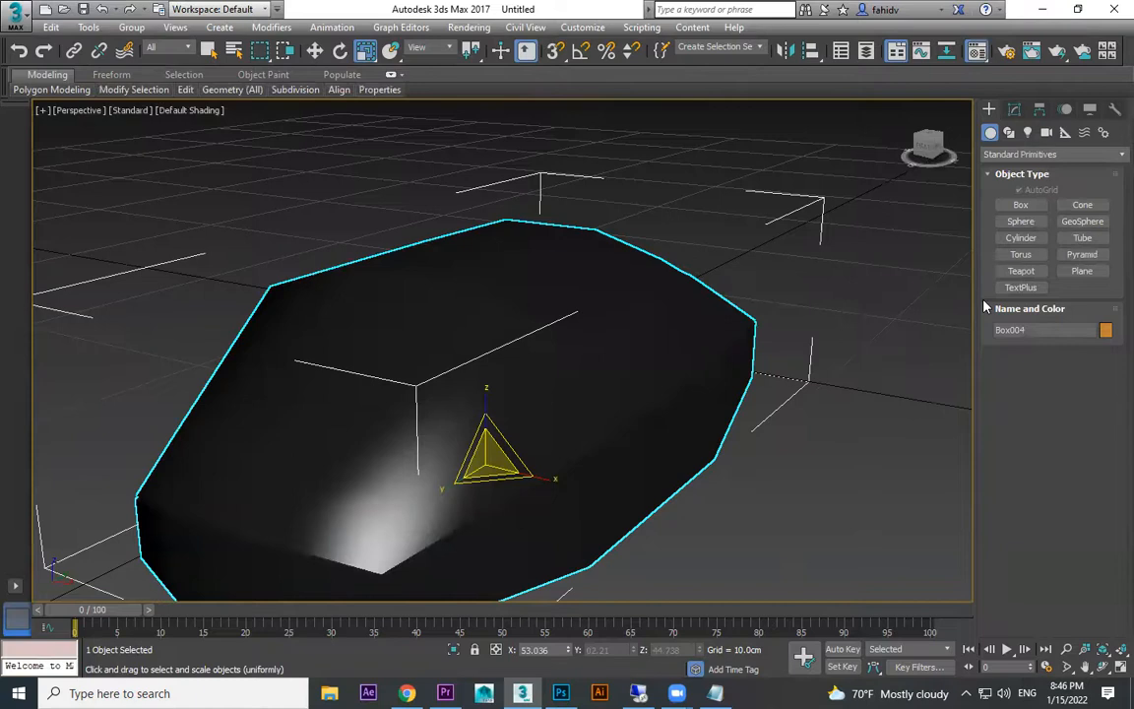
key("m")
left_click(940, 299)
left_click(777, 373)
left_click(910, 154)
left_click(646, 212)
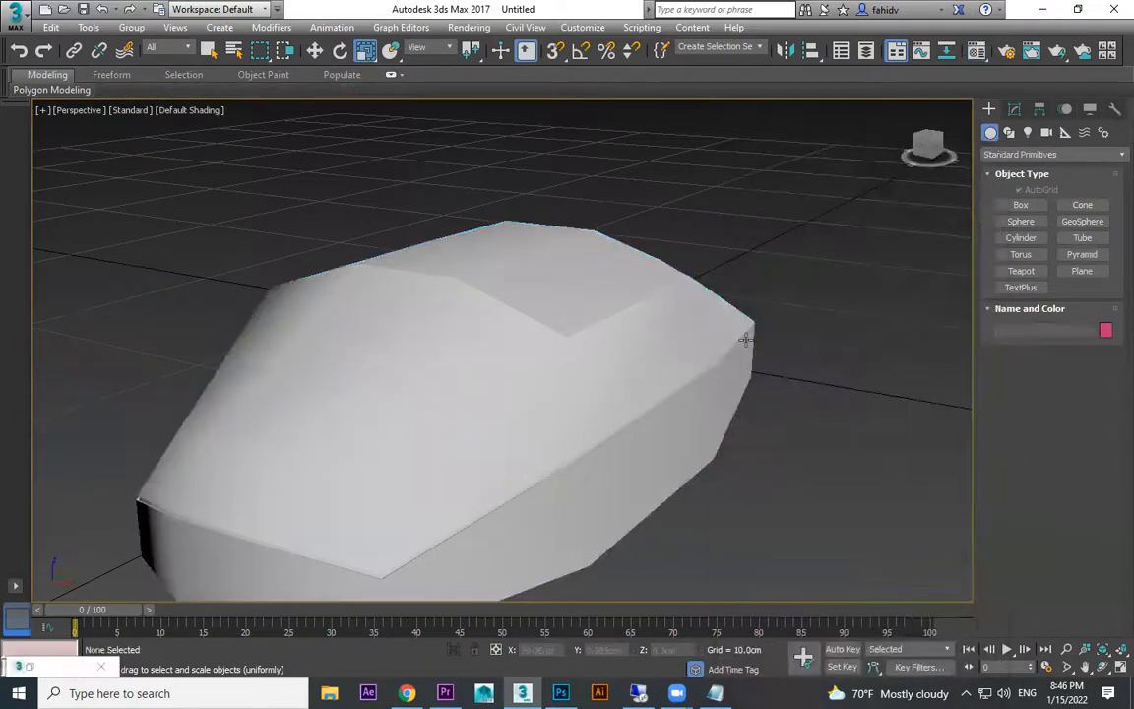
- Select the light grey mouse body and examine its overall shape from several angles
scroll(730, 428, "down", 4)
middle_click_drag(729, 435, 679, 408, "alt")
left_click(687, 454)
middle_click_drag(687, 454, 597, 398, "alt")
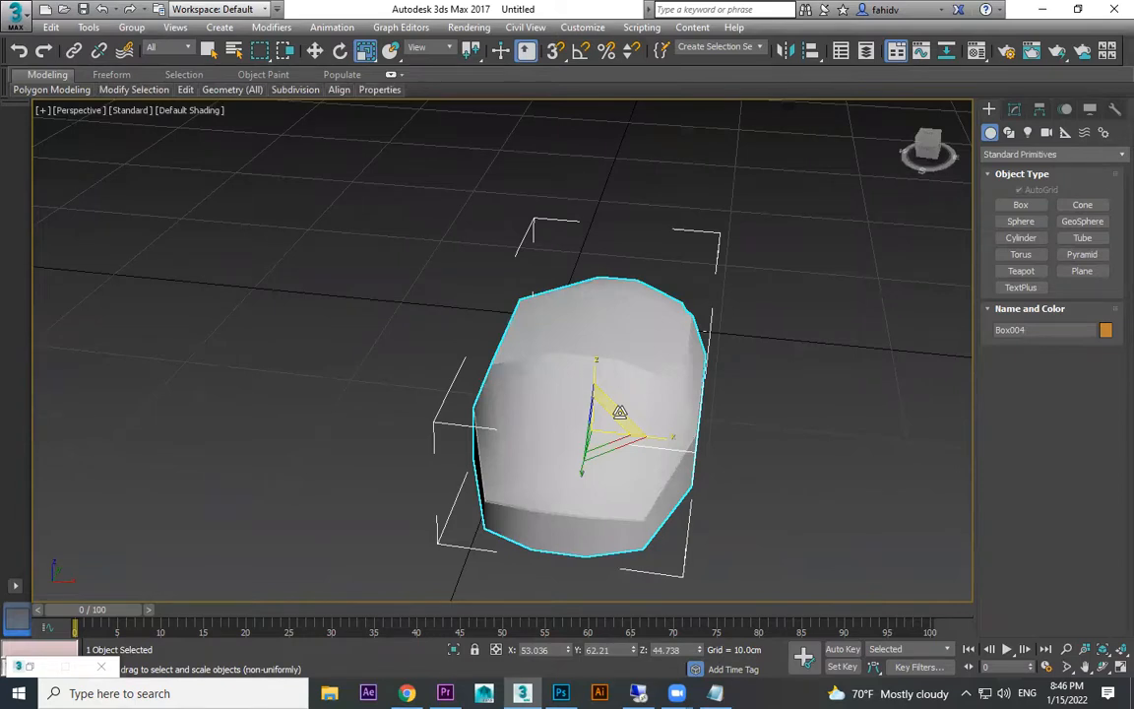
middle_click_drag(727, 433, 689, 382, "alt")
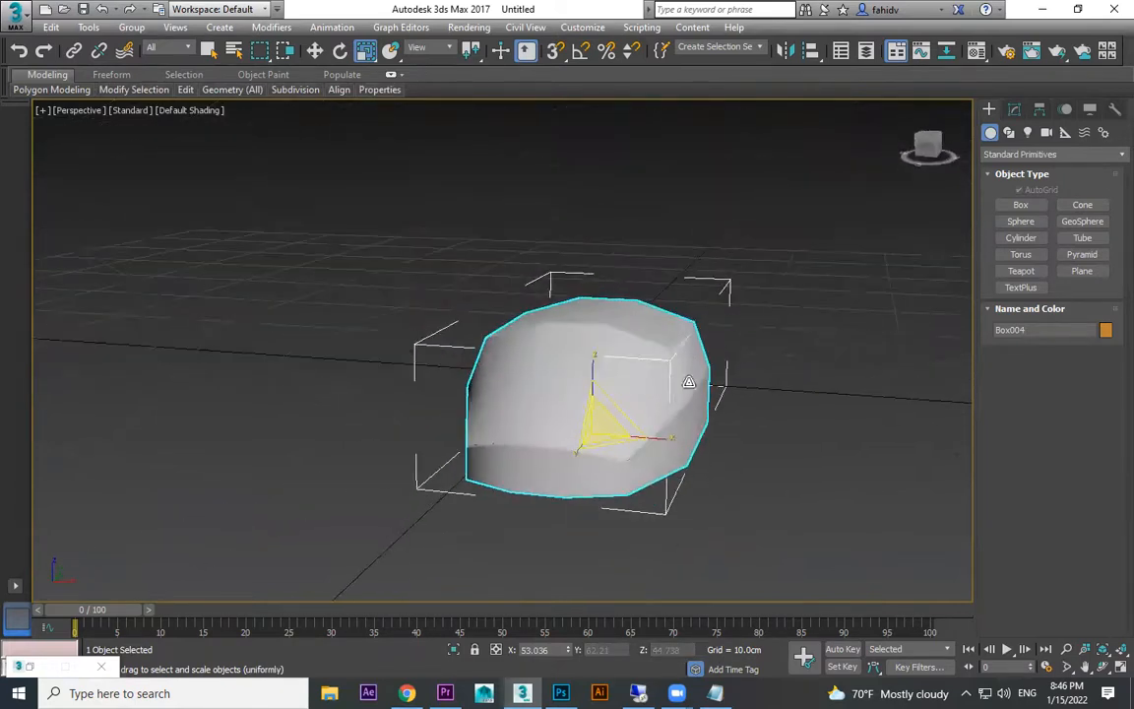
- Inset the middle polygon of the mouse body's narrow front side to form a small square
right_click(673, 340)
mouse_move(704, 509)
left_click(895, 524)
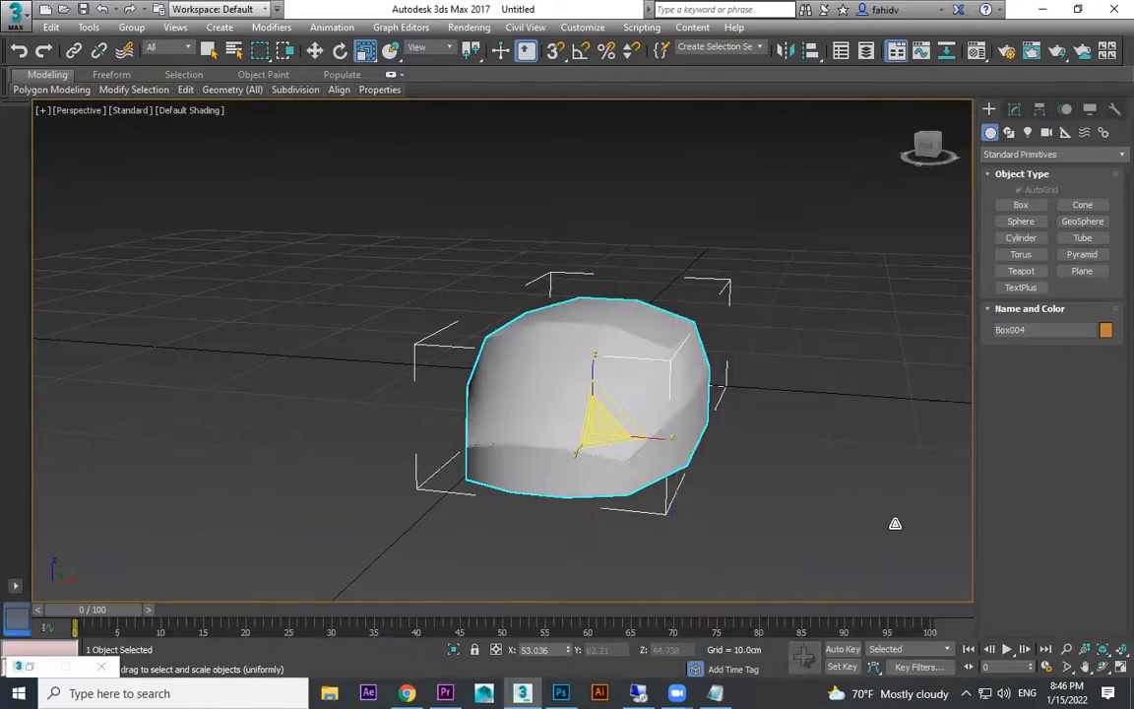
left_click(1069, 314)
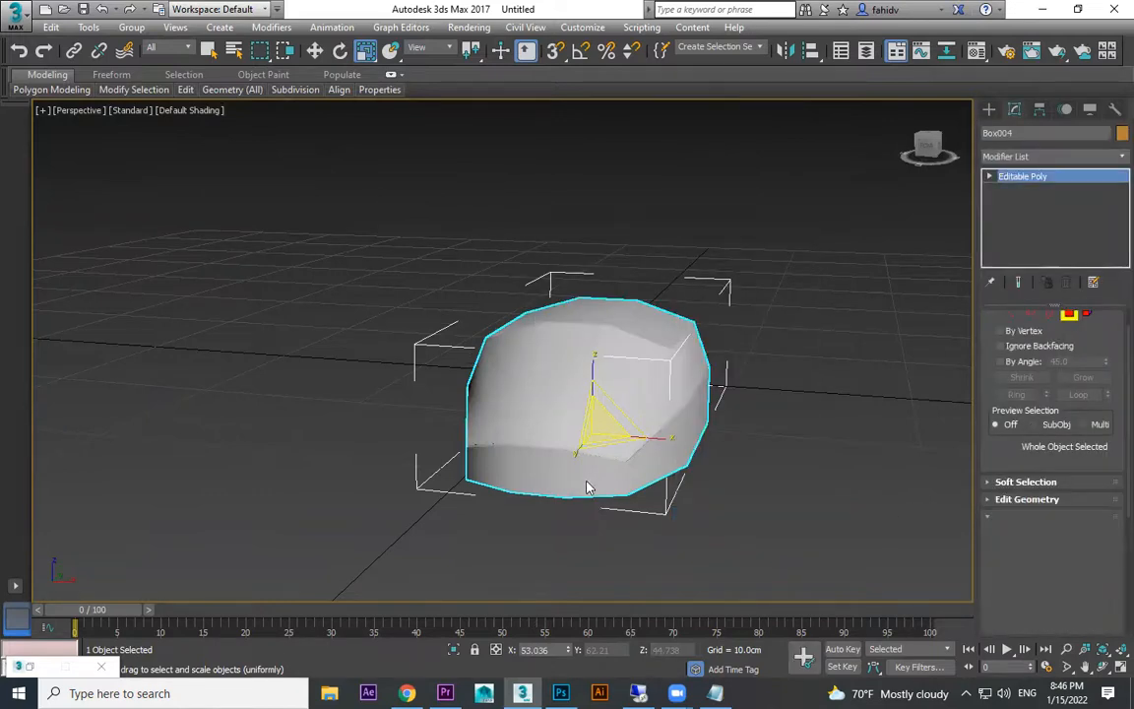
left_click(544, 474)
scroll(545, 476, "up", 3)
middle_click_drag(541, 481, 571, 481, "alt")
left_click(1075, 555)
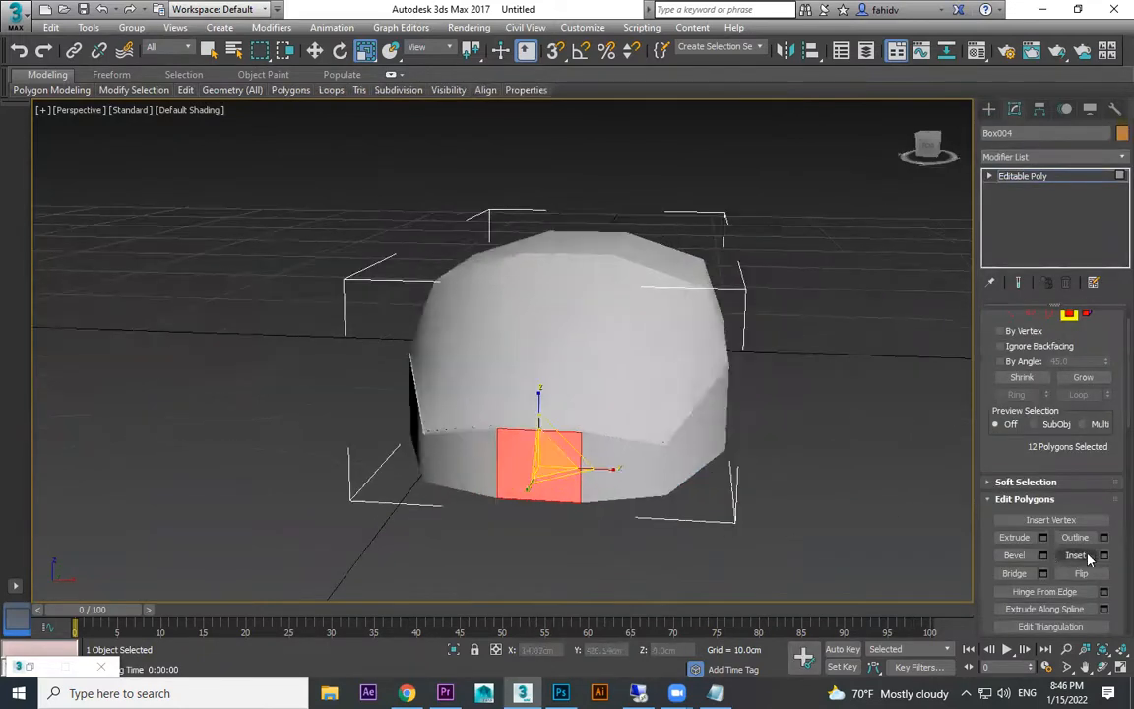
scroll(627, 515, "up", 4)
left_click_drag(436, 375, 427, 385)
- Extrude the small square polygon inward as a cable hole, then leave polygon editing and reselect the whole mouse body
left_click(1014, 536)
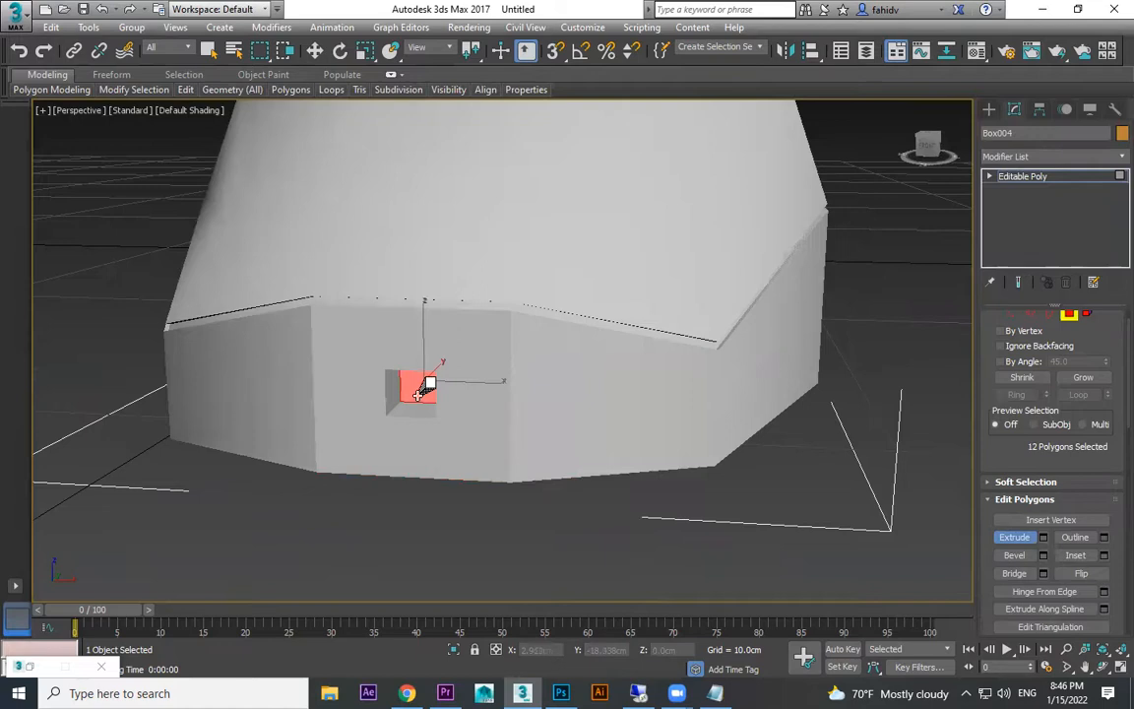
key("r")
left_click(854, 358)
scroll(846, 374, "down", 3)
middle_click_drag(819, 410, 752, 435, "alt")
scroll(542, 496, "down", 3)
middle_click_drag(610, 459, 565, 430)
left_click(519, 453)
scroll(577, 447, "up", 3)
- Apply a MeshSmooth modifier with 2 iterations to the mouse body and check it from the side
left_click(1016, 110)
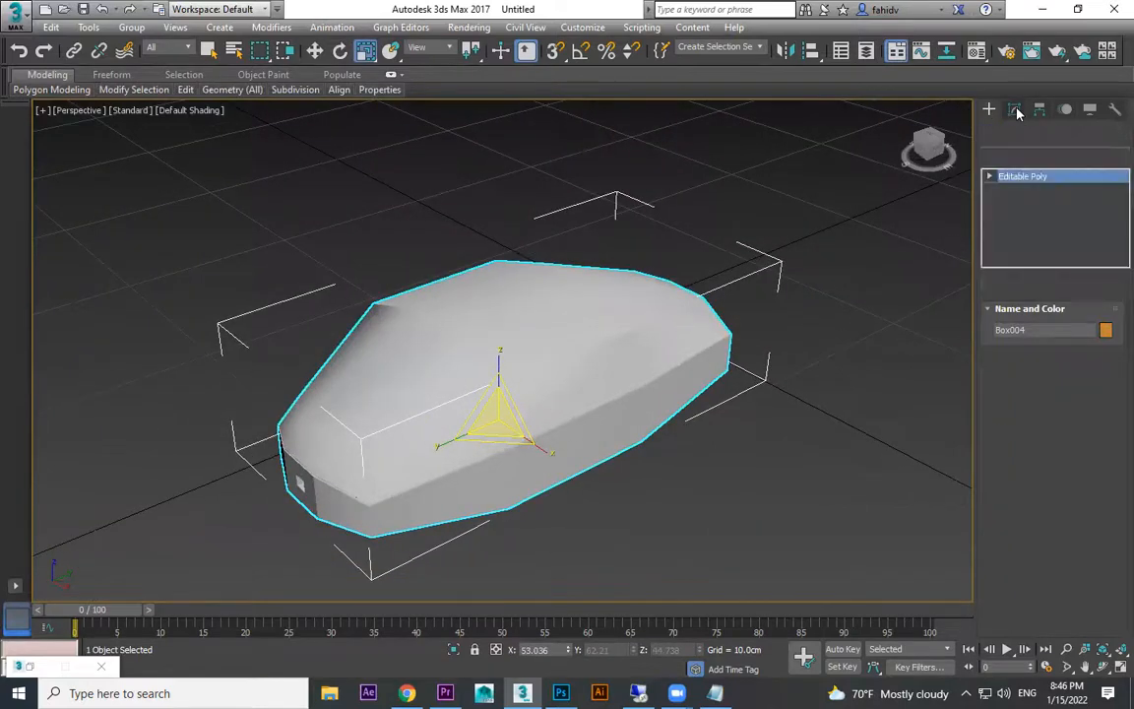
left_click(1112, 158)
key("m")
key("m")
key("m")
key("m")
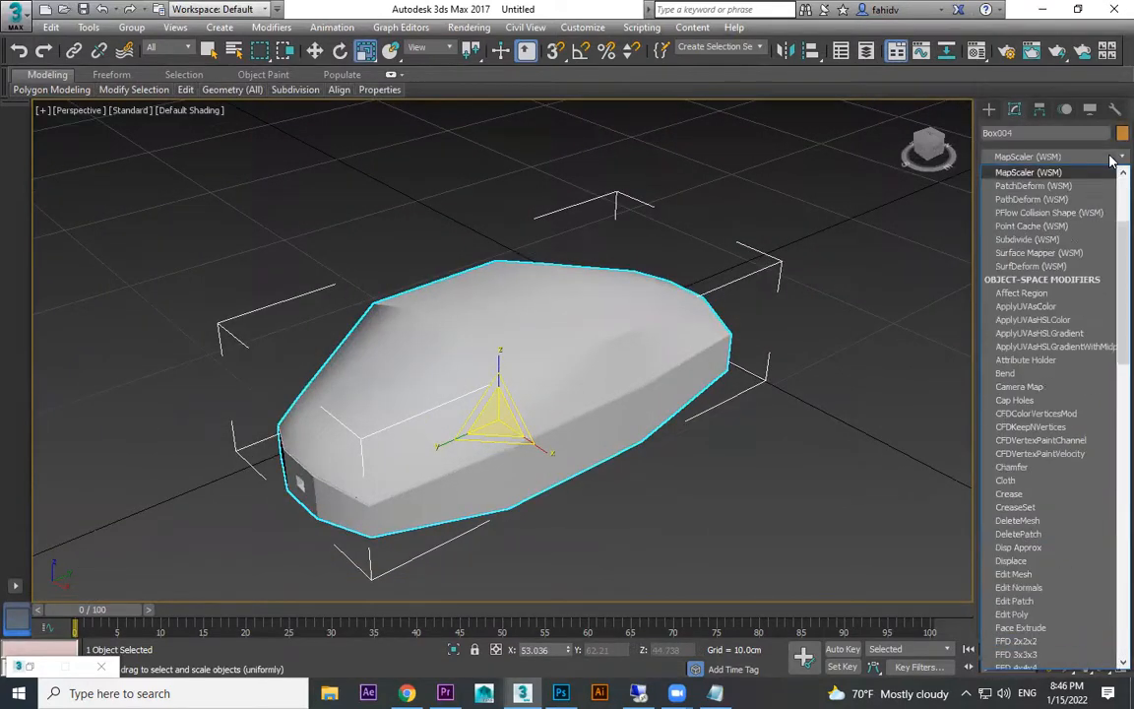
key("m")
key("m")
key("m")
key("m")
key("m")
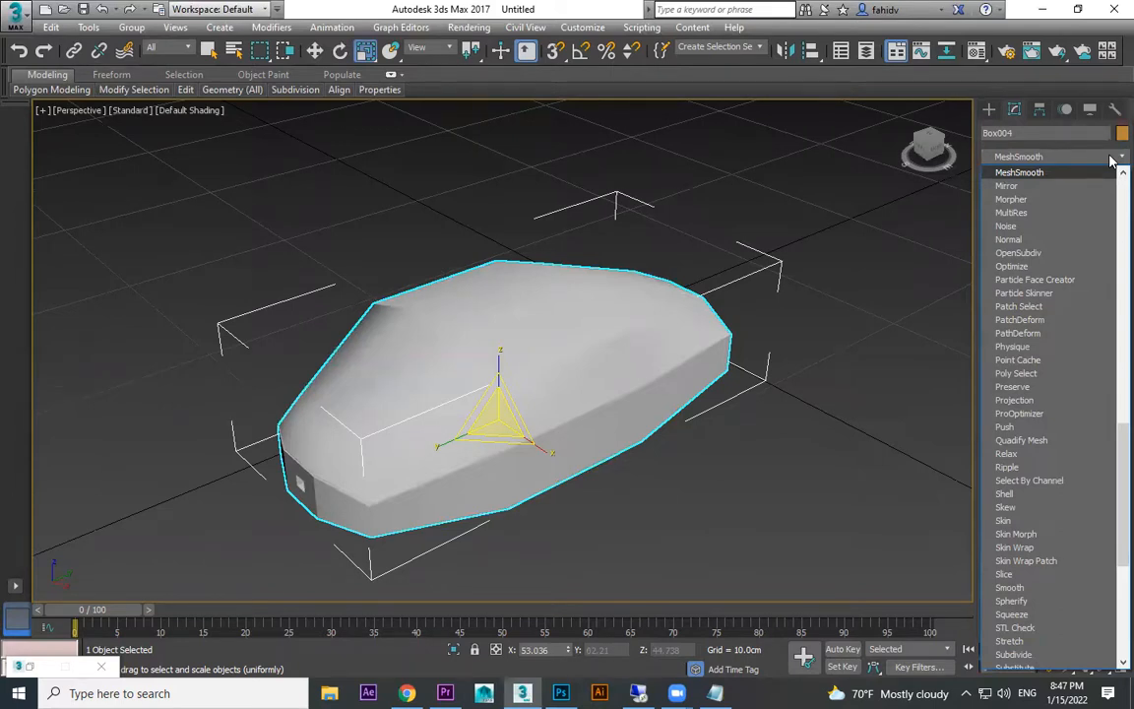
left_click(1061, 174)
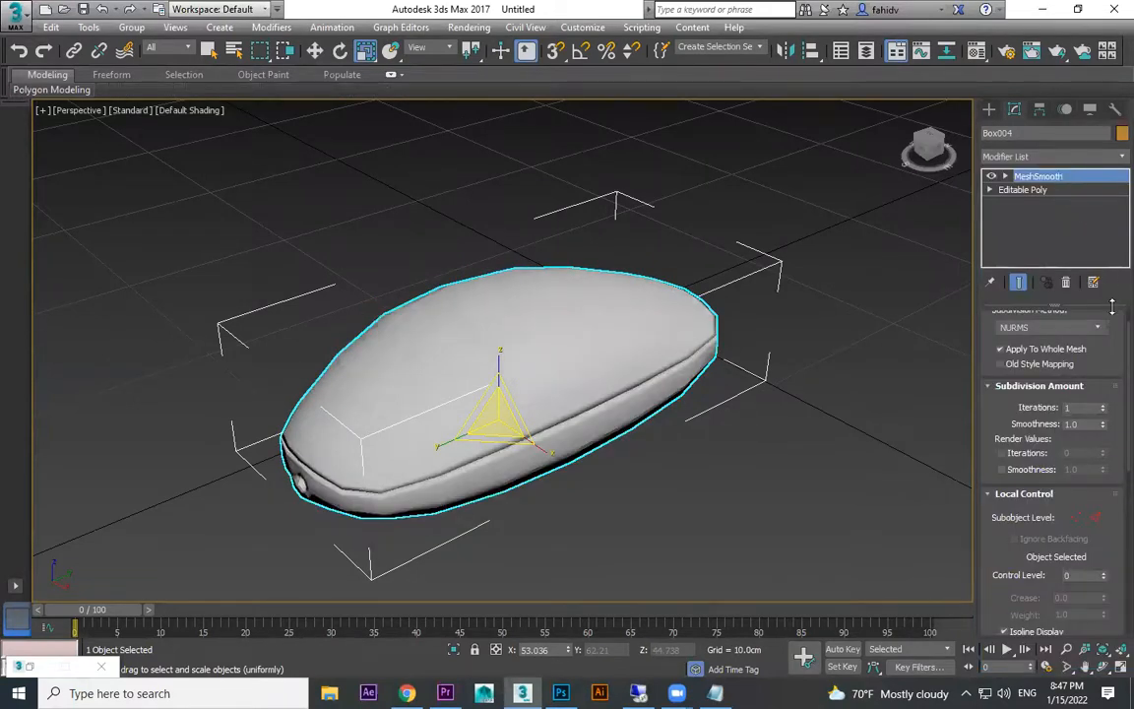
left_click(1104, 407)
middle_click_drag(830, 451, 650, 462, "alt")
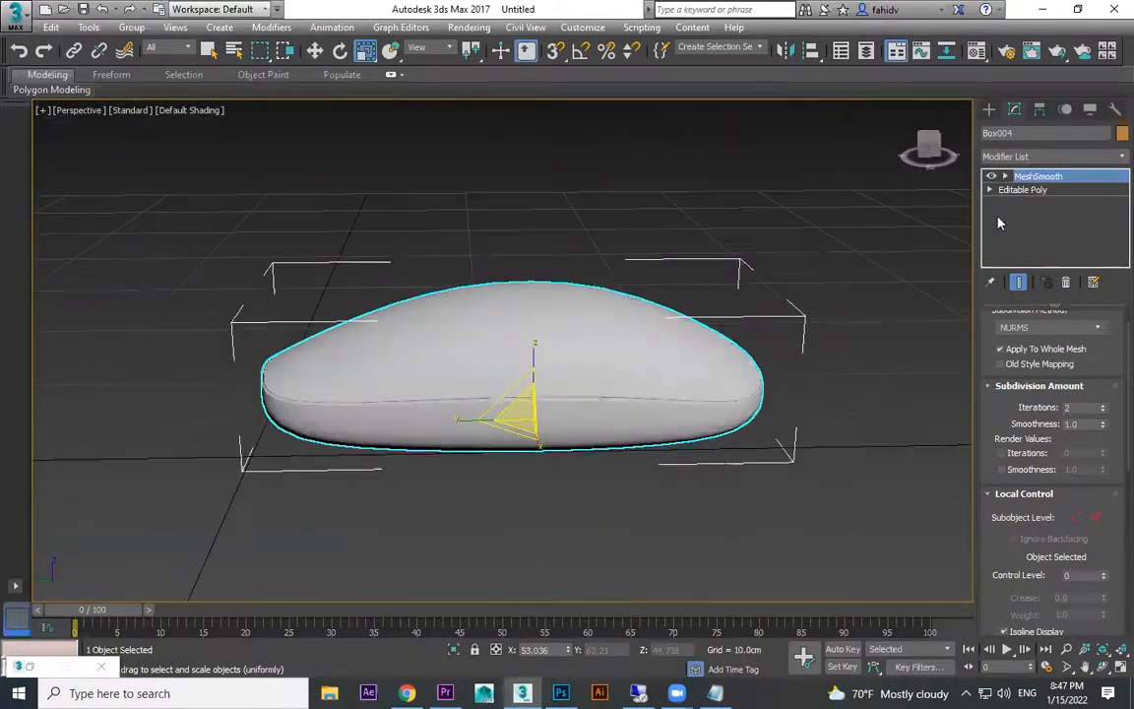
- Remove the MeshSmooth modifier from the mouse body
right_click(1032, 180)
middle_click_drag(875, 311, 622, 454, "alt")
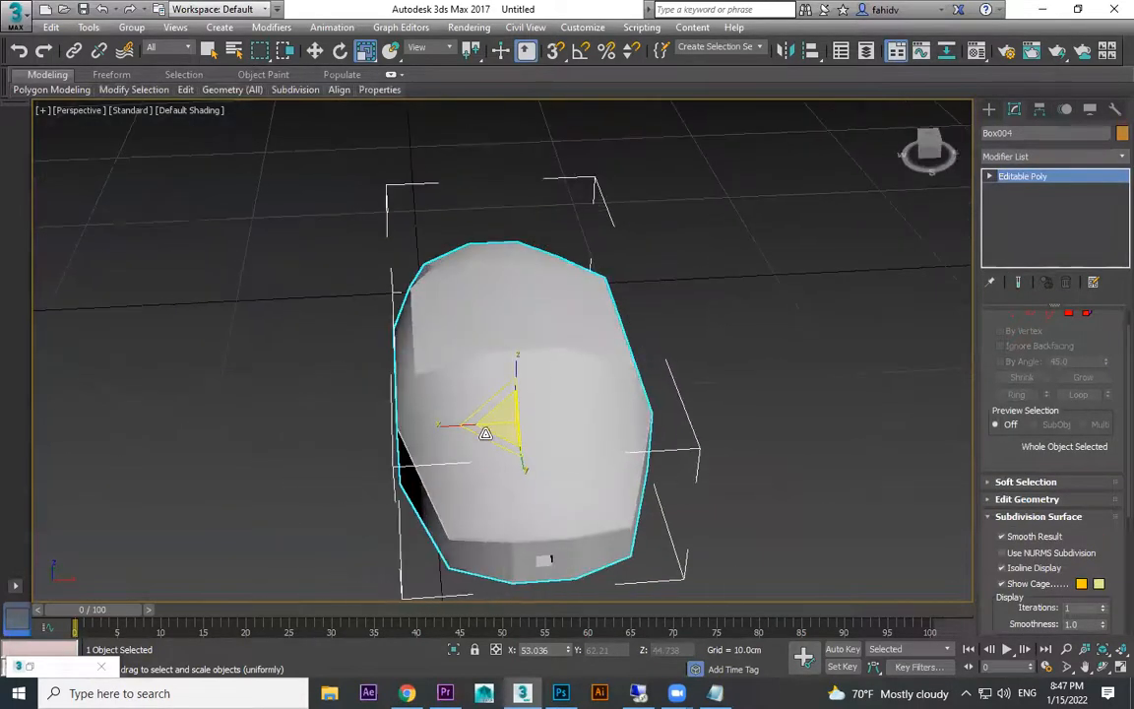
middle_click_drag(485, 433, 616, 393, "alt")
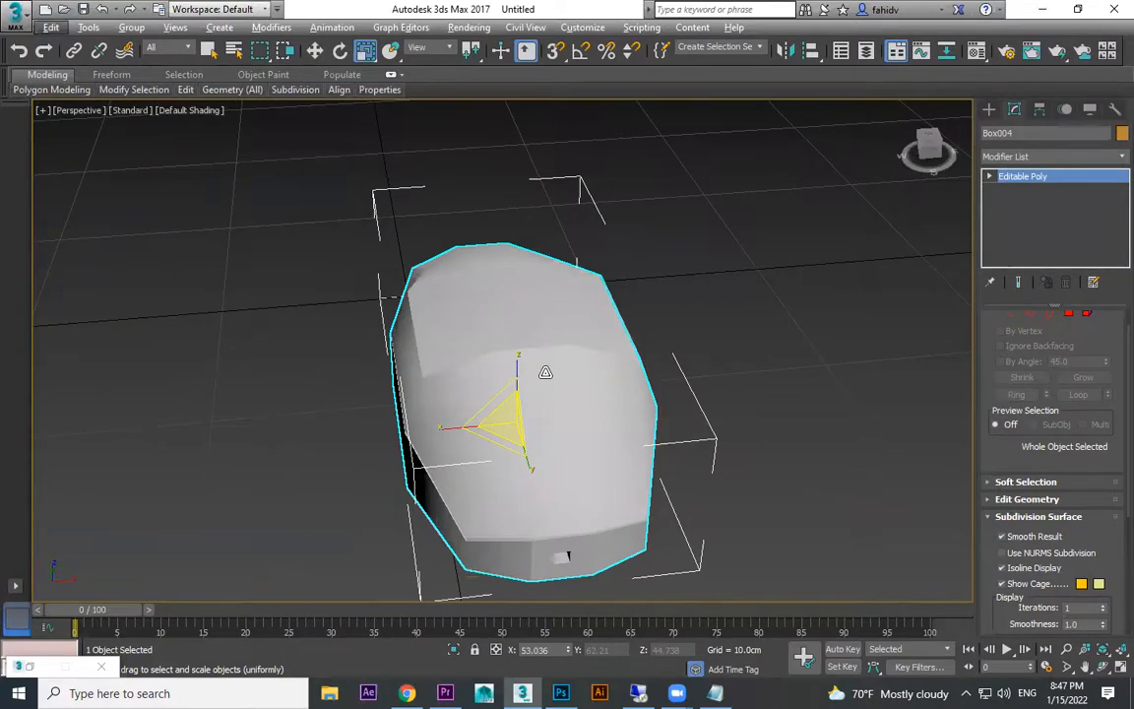
- Create a torus beside the mouse body with radii of about 2 cm and 0.5 cm
left_click(989, 109)
left_click(1021, 238)
key("z")
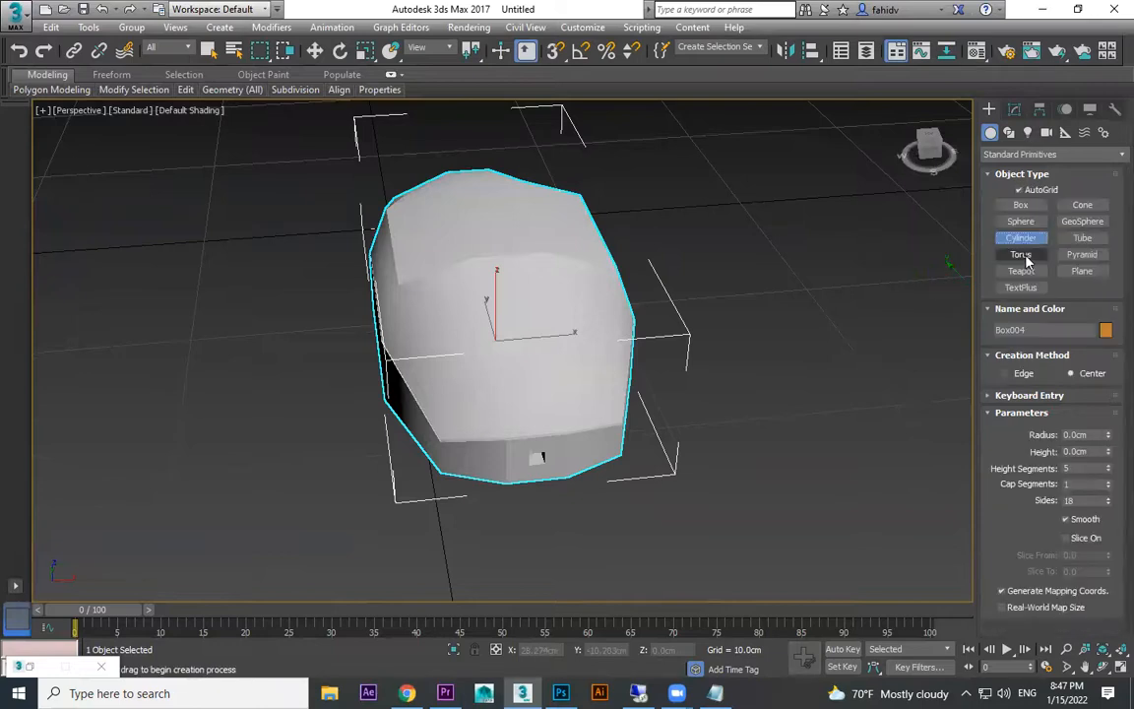
left_click_drag(773, 379, 810, 370)
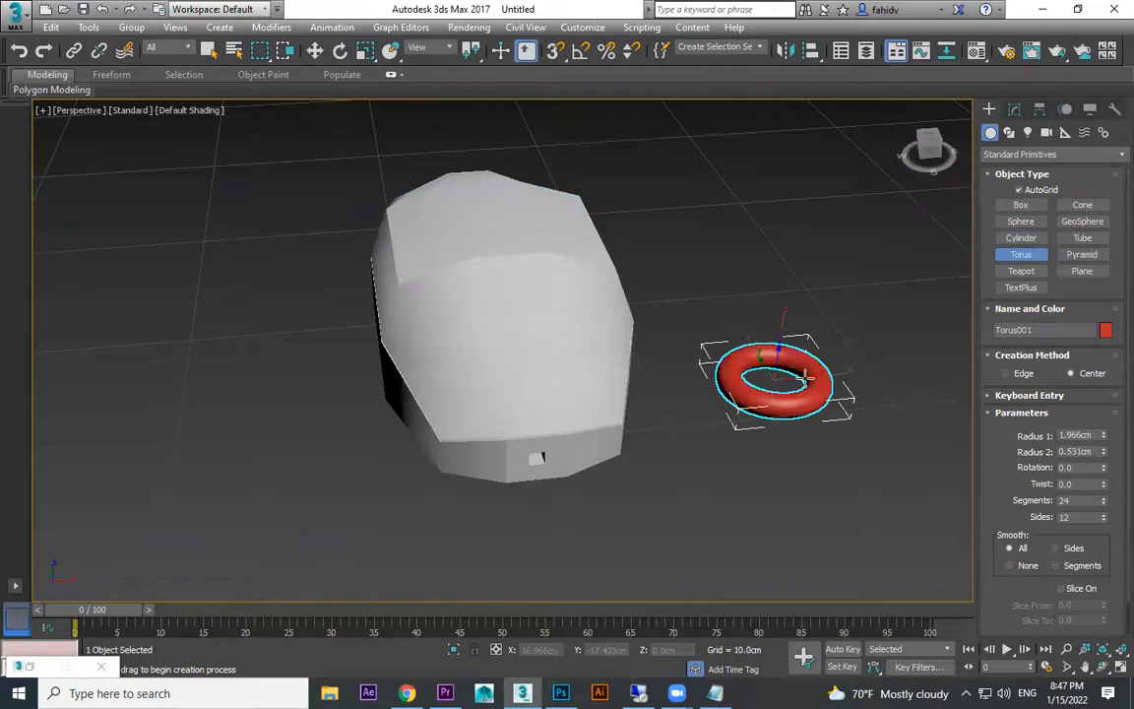
- Stand the torus upright by setting its Y rotation to 90 degrees
key("e")
left_click_drag(752, 344, 769, 338)
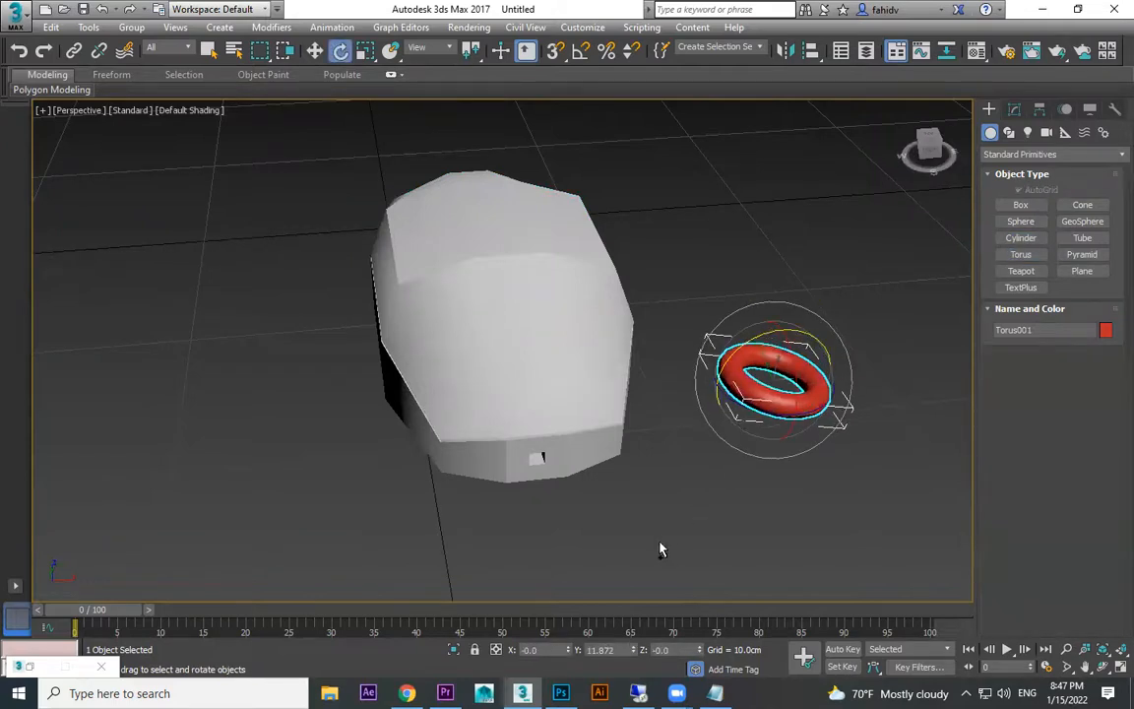
key("ctrl+z")
middle_click_drag(726, 472, 685, 490)
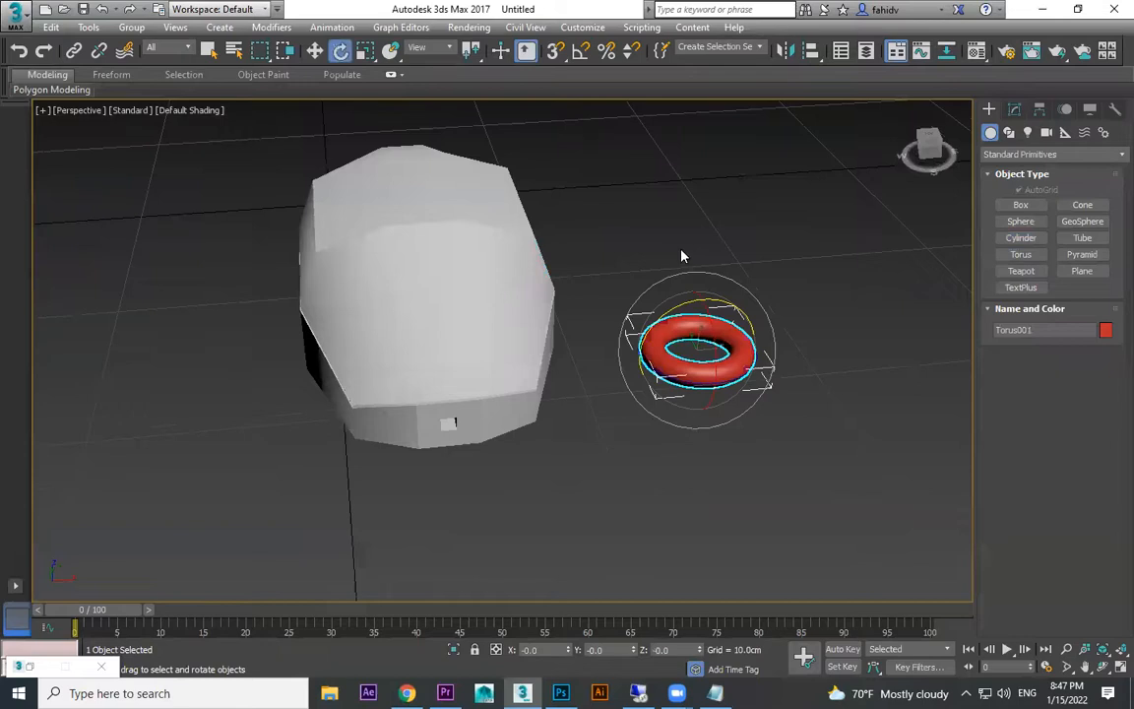
mouse_move(653, 330)
left_mouse_down()
mouse_move(662, 324)
mouse_move(651, 329)
left_mouse_up()
key("ctrl+z")
key("Return")
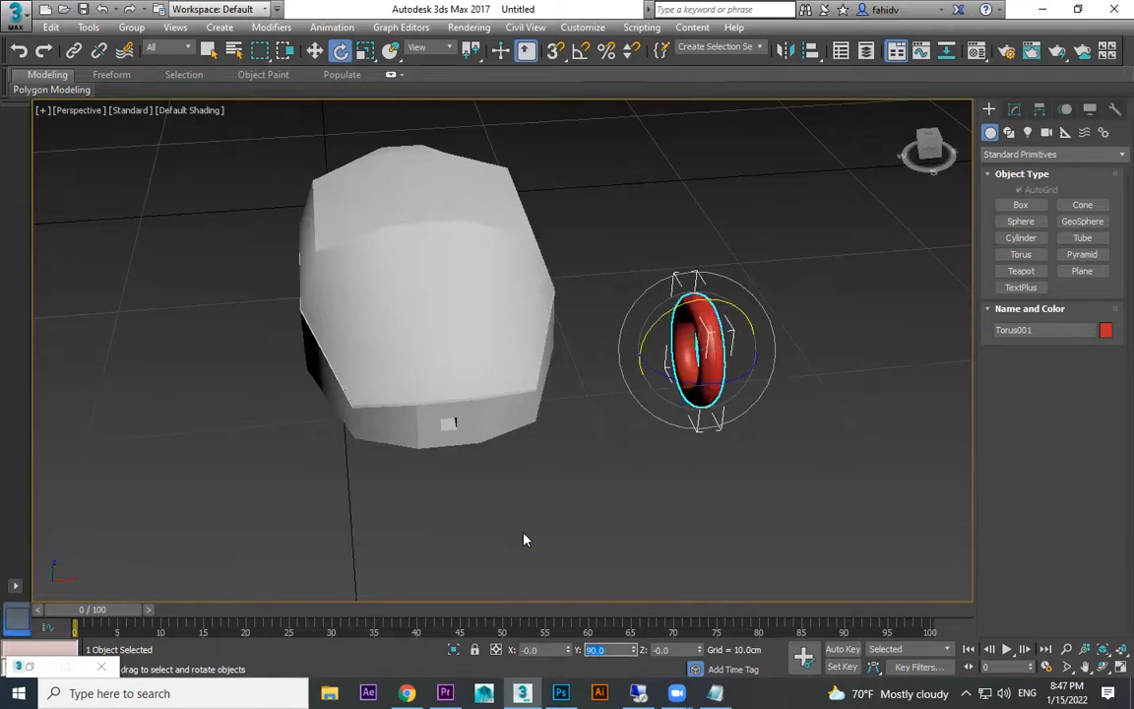
- Move the torus onto the front of the mouse body as a scroll wheel, partly sunk into the surface and centred sideways
middle_click_drag(677, 491, 685, 527)
key("w")
left_click_drag(752, 386, 444, 382)
middle_click_drag(445, 382, 427, 382, "alt")
left_click_drag(427, 382, 393, 320)
left_click_drag(448, 264, 448, 276)
left_click(761, 432)
middle_click_drag(762, 439, 439, 321, "alt")
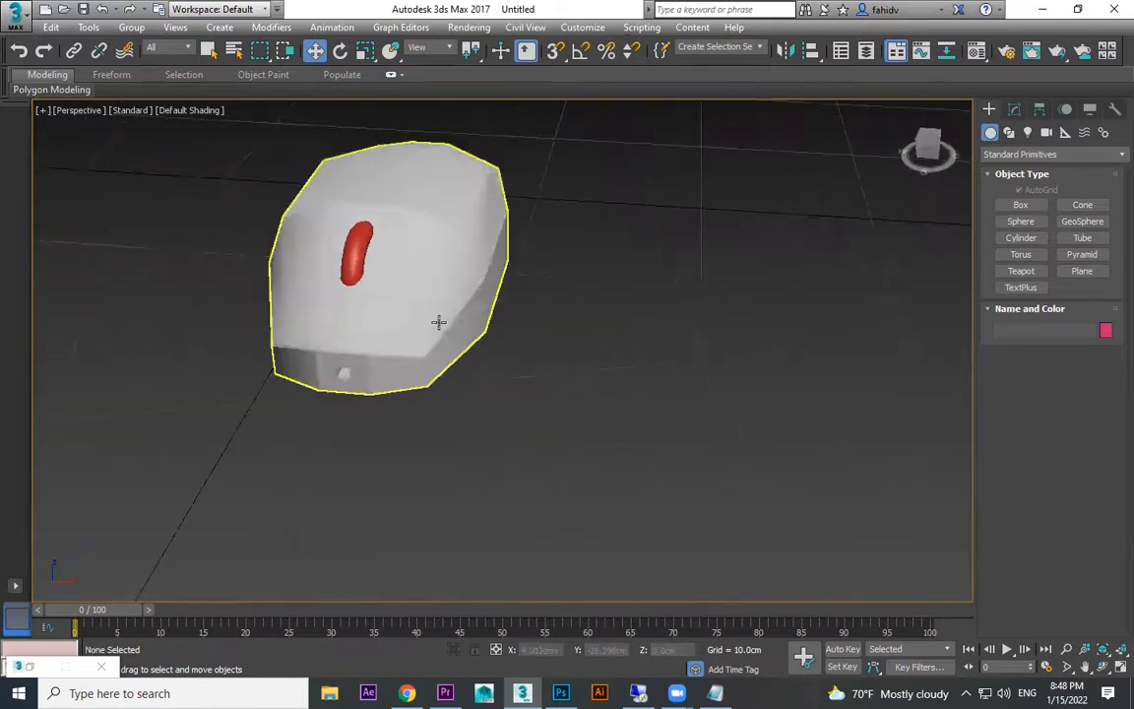
left_click(360, 258)
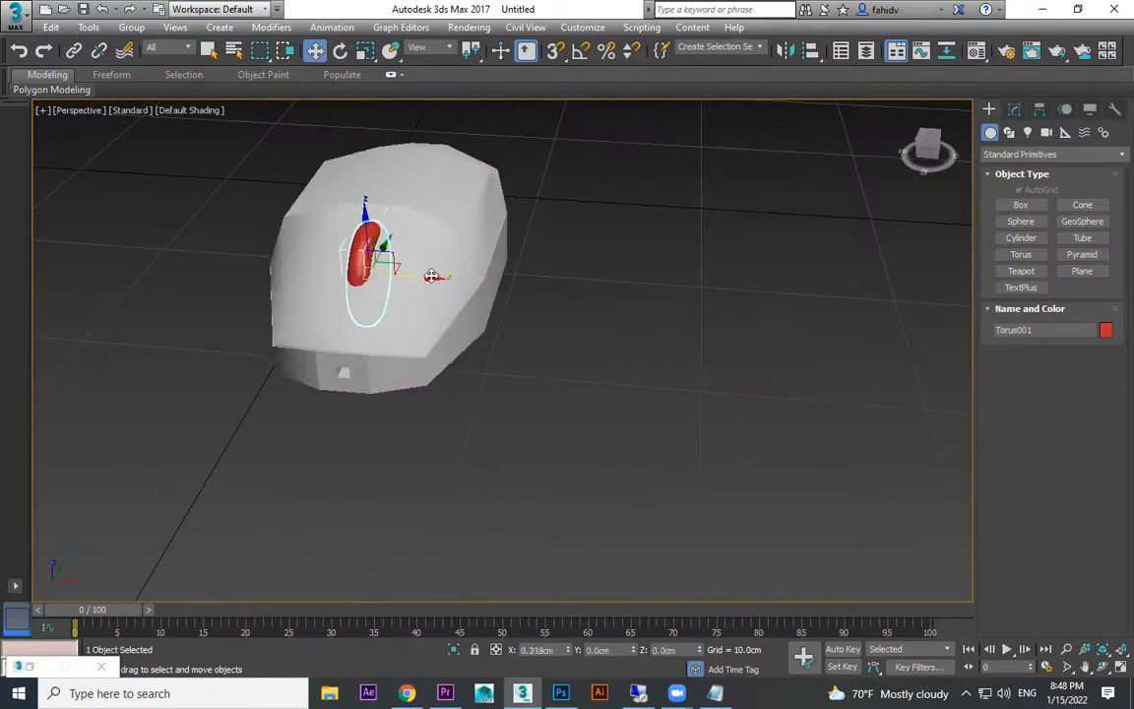
- Assign the glossy black 01 - Default material to both the mouse body and the scroll wheel, and deselect them
left_click(276, 372, "ctrl")
key("m")
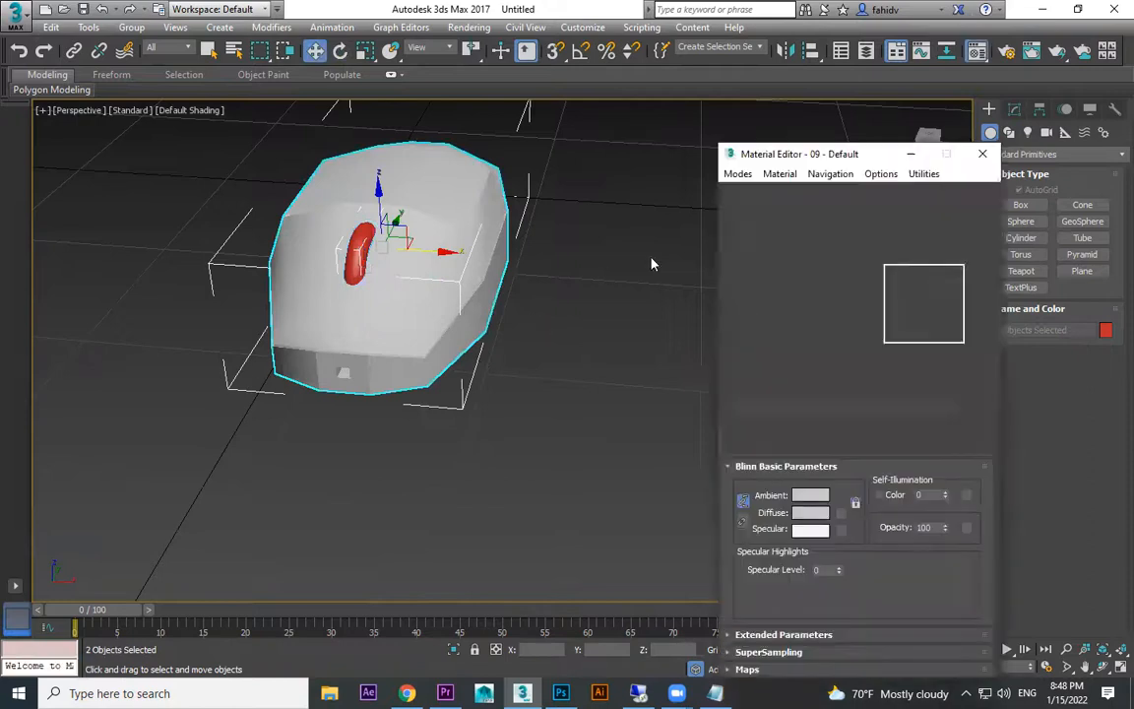
left_click(782, 233)
left_click(774, 373)
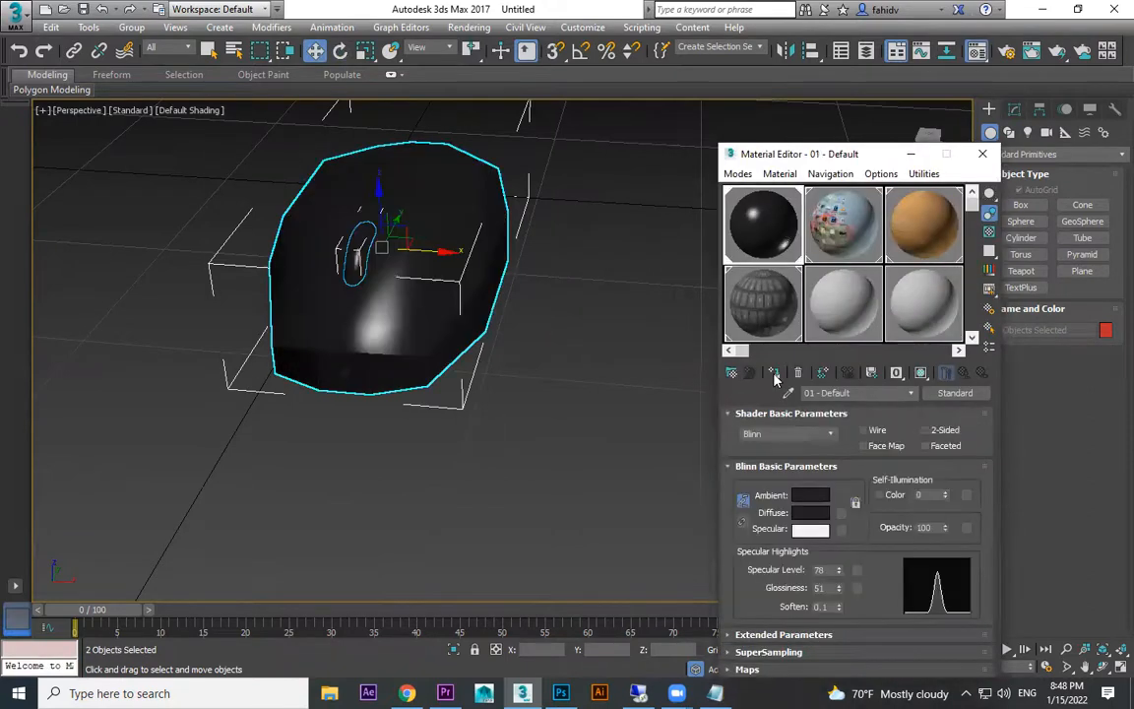
left_click(911, 154)
left_click(653, 332)
- Lower the scroll wheel about 0.1 cm into the mouse body
middle_click_drag(652, 332, 404, 356, "alt")
left_click(404, 356)
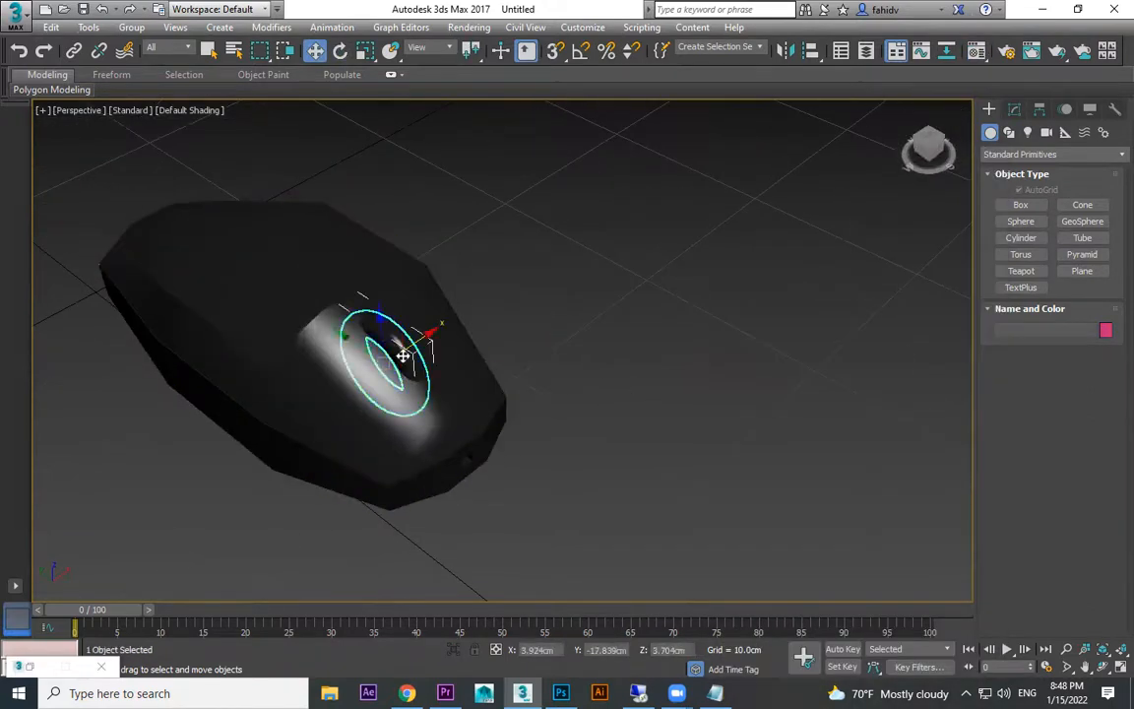
scroll(404, 356, "up", 3)
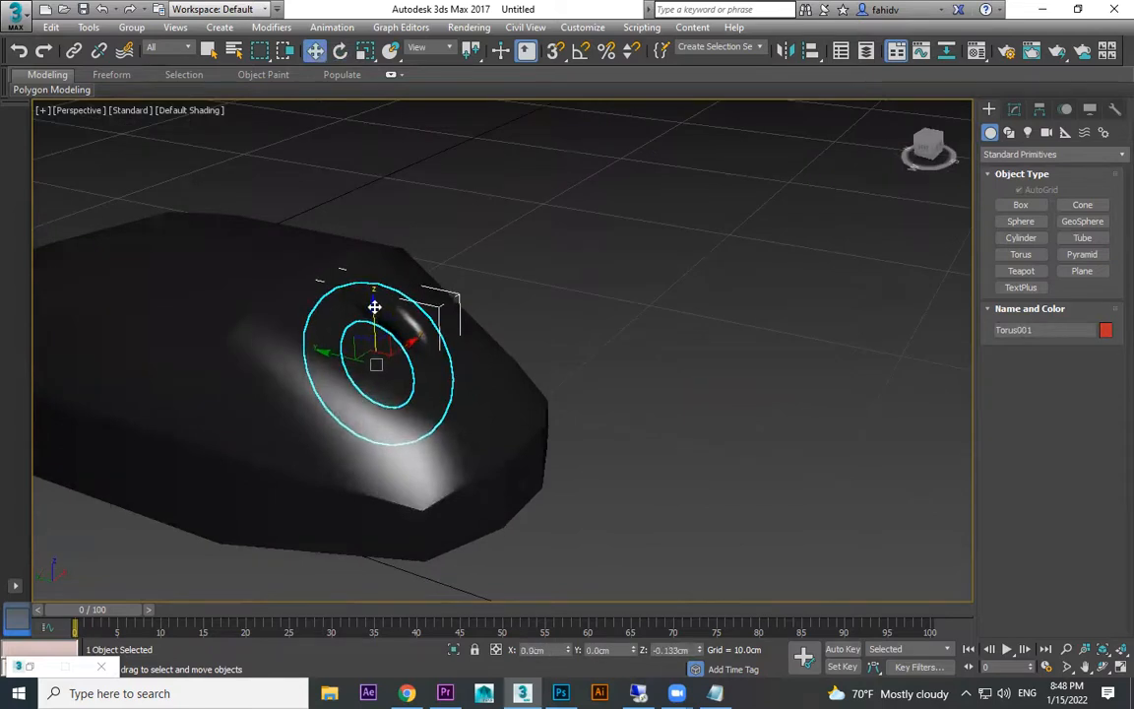
- Apply a MeshSmooth modifier to the mouse body and view the smoothed mouse deselected
left_click(532, 413)
left_click(1014, 110)
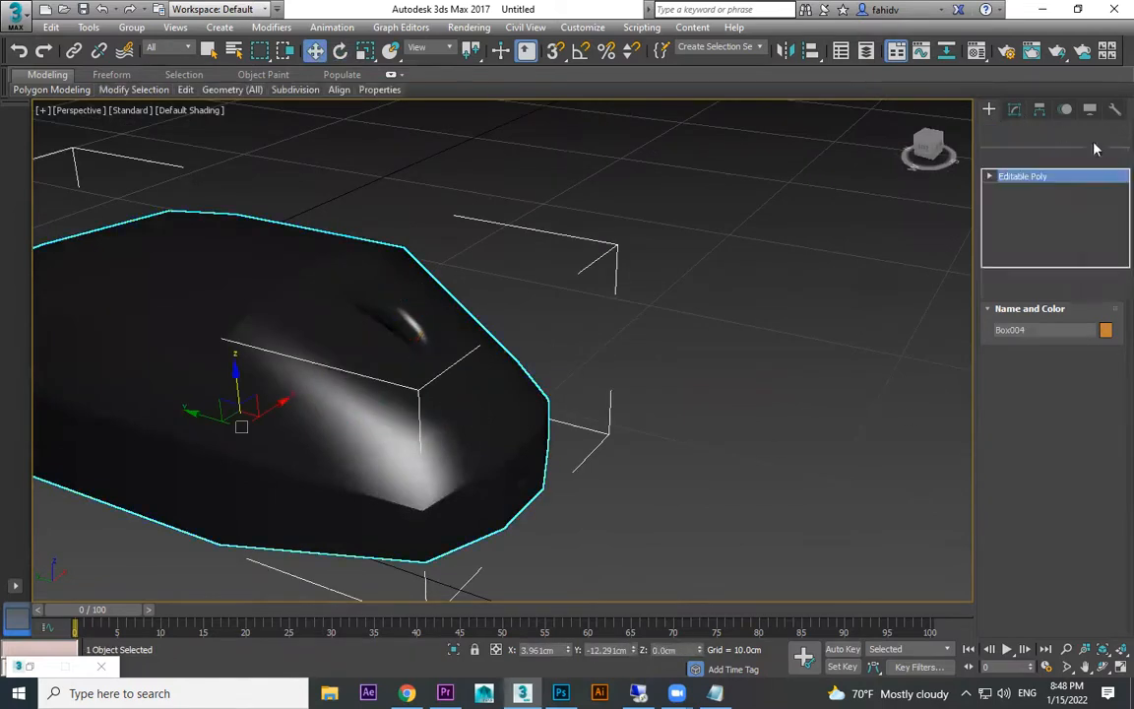
left_click(1111, 157)
key("m")
key("m")
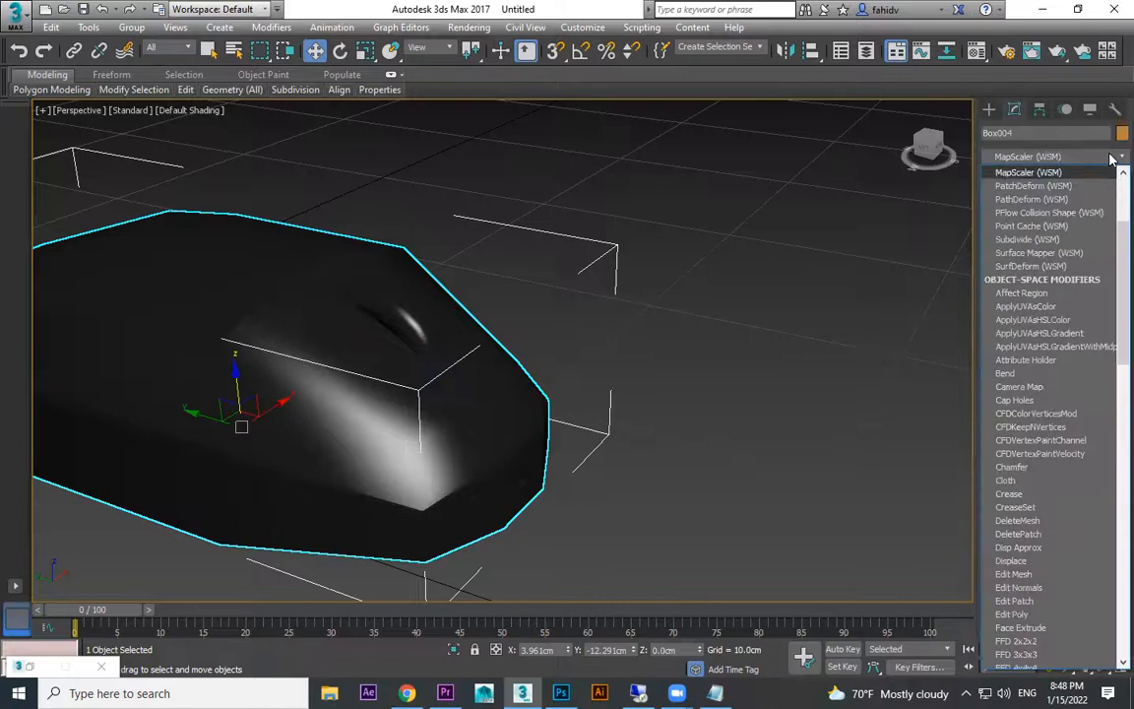
left_click(1044, 269)
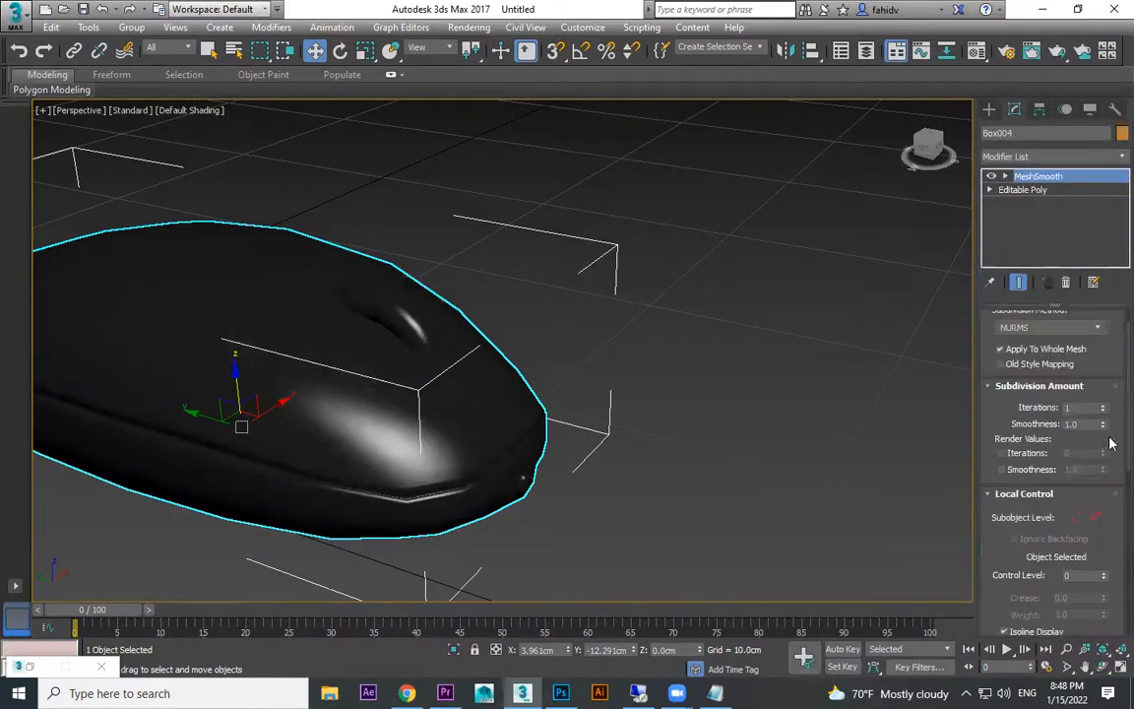
left_click(762, 474)
middle_click_drag(762, 474, 458, 501, "alt")
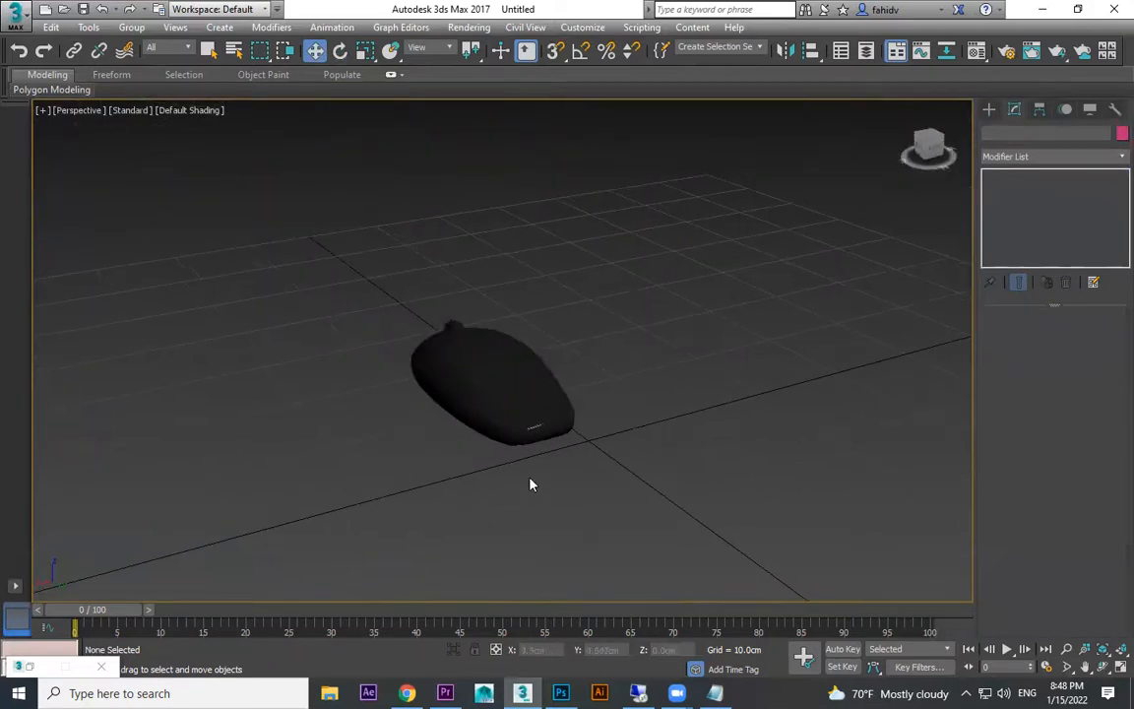
- Select the mouse body and scroll wheel together and move them along X, clear of the grid
scroll(618, 476, "down", 7)
scroll(618, 477, "up", 5)
middle_click_drag(687, 492, 645, 487, "alt")
scroll(568, 427, "down", 2)
left_click(568, 427)
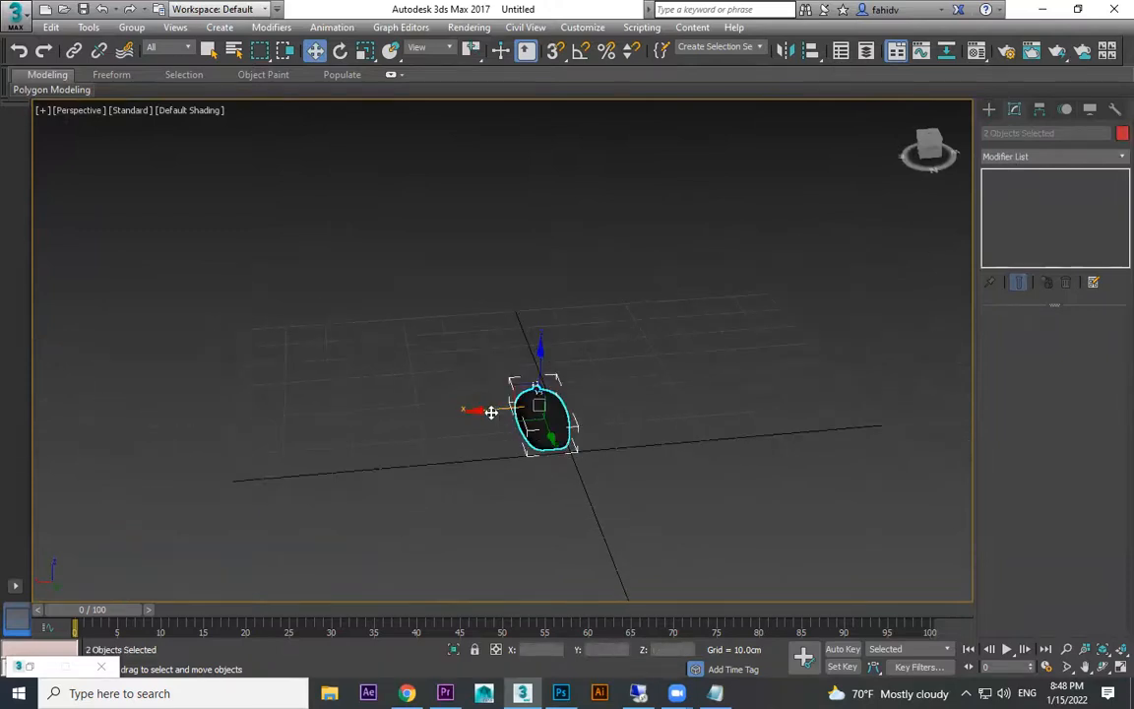
left_click_drag(567, 410, 901, 354)
- Deselect the mouse and unhide all hidden objects in the scene
left_click(746, 457)
scroll(656, 425, "down", 2)
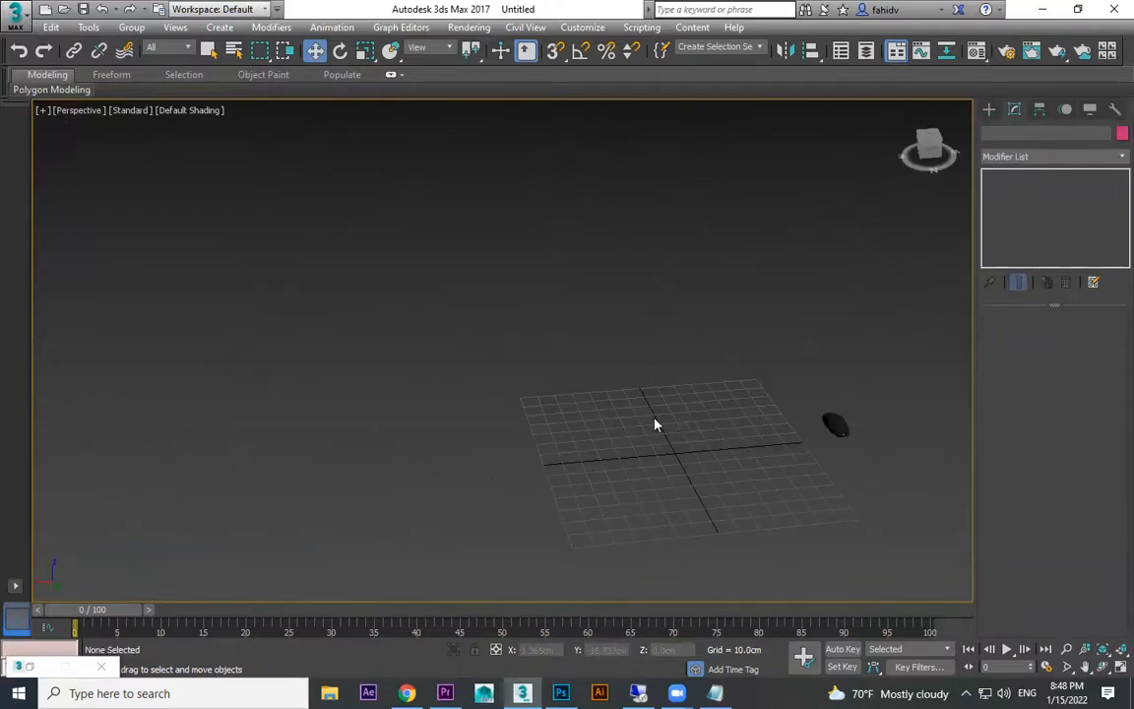
right_click(651, 414)
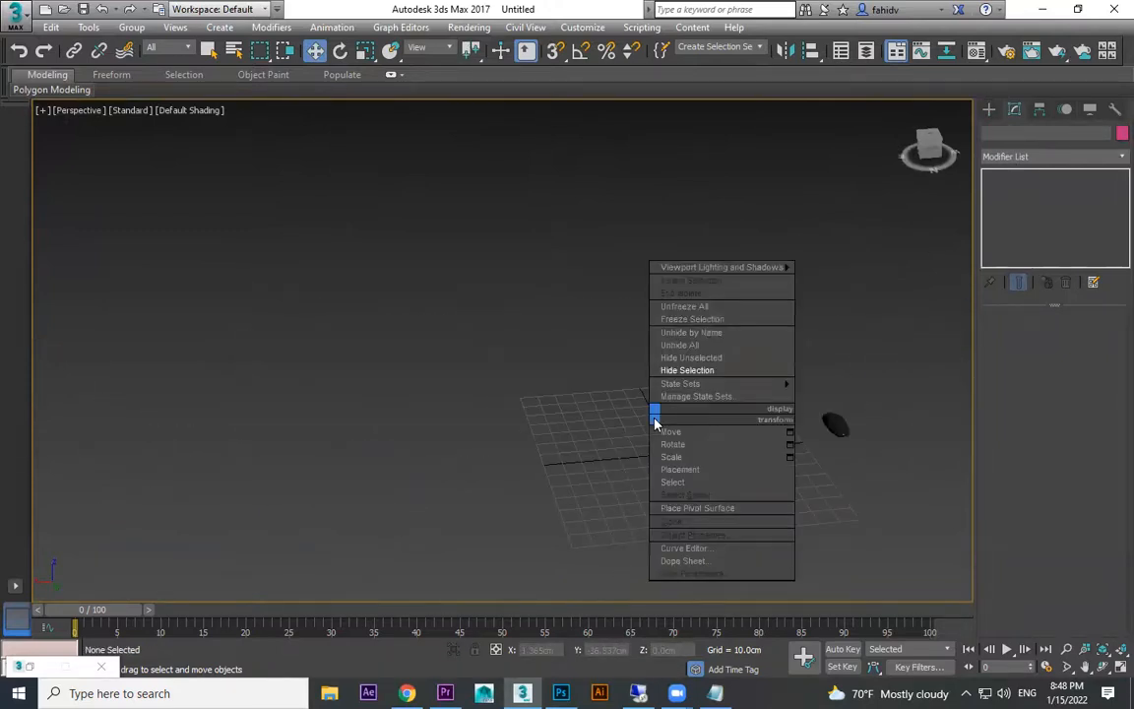
left_click(702, 347)
- In the Left view, raise the mouse body and scroll wheel together so they rest on the desk top
middle_click_drag(881, 431, 881, 469, "alt")
key("l")
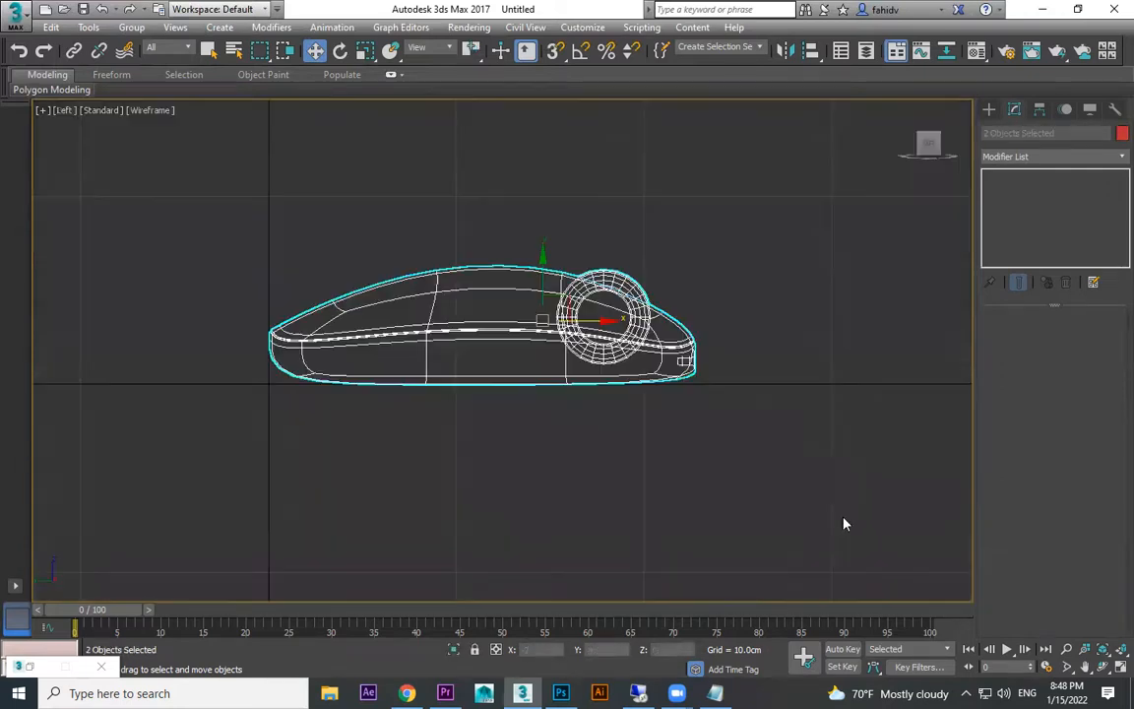
scroll(614, 384, "down", 5)
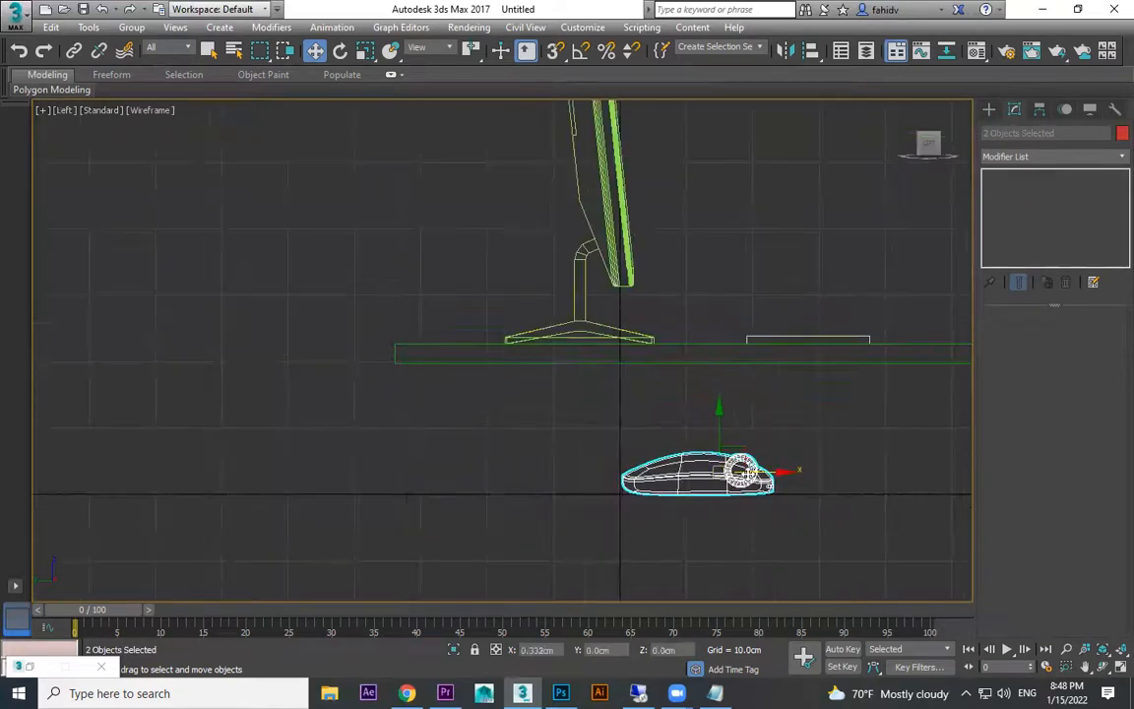
left_click_drag(734, 473, 699, 321)
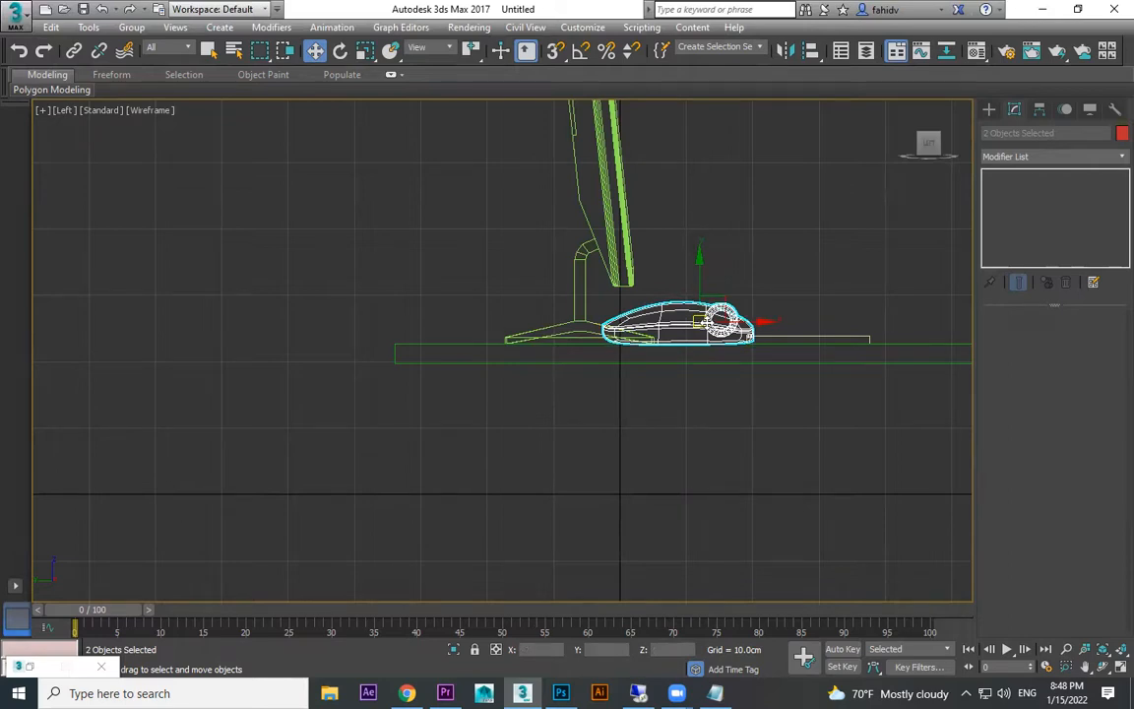
- Return to the Perspective view and move the mouse along X onto the desk beside the keyboard
key("p")
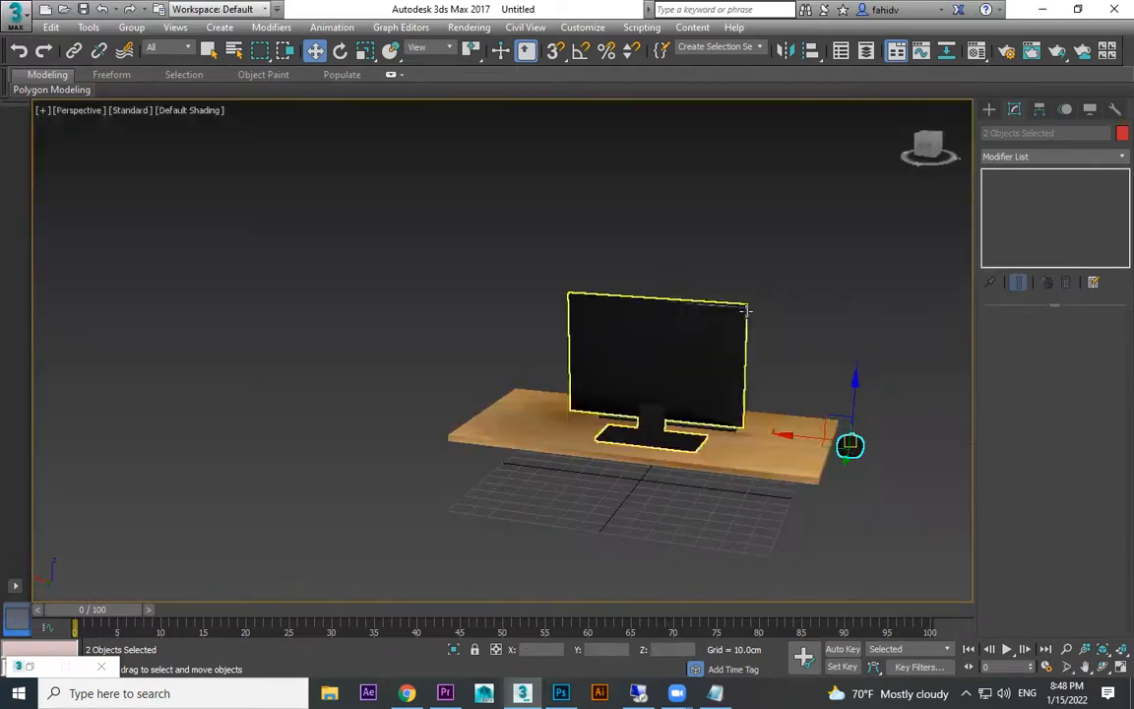
scroll(814, 425, "up", 4)
left_click_drag(786, 442, 599, 463)
middle_click_drag(599, 463, 741, 463, "alt")
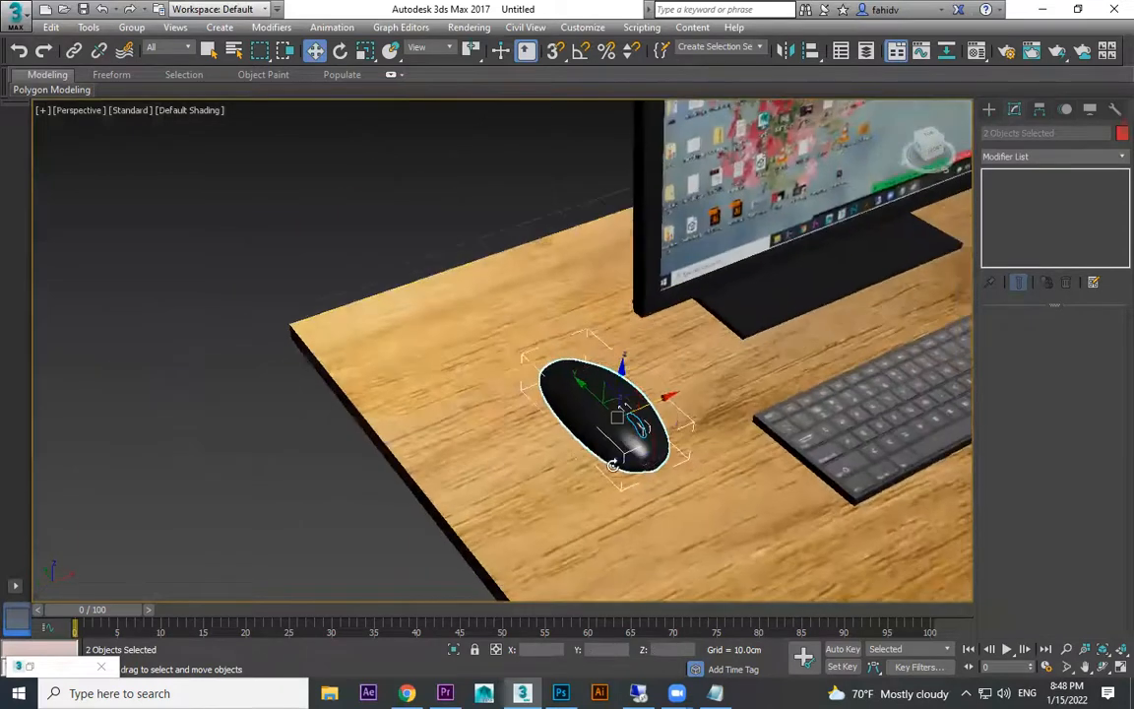
- Rotate the mouse body and scroll wheel about 170 degrees around Z so the wheel end faces the back of the desk
key("e")
left_click_drag(580, 450, 936, 351)
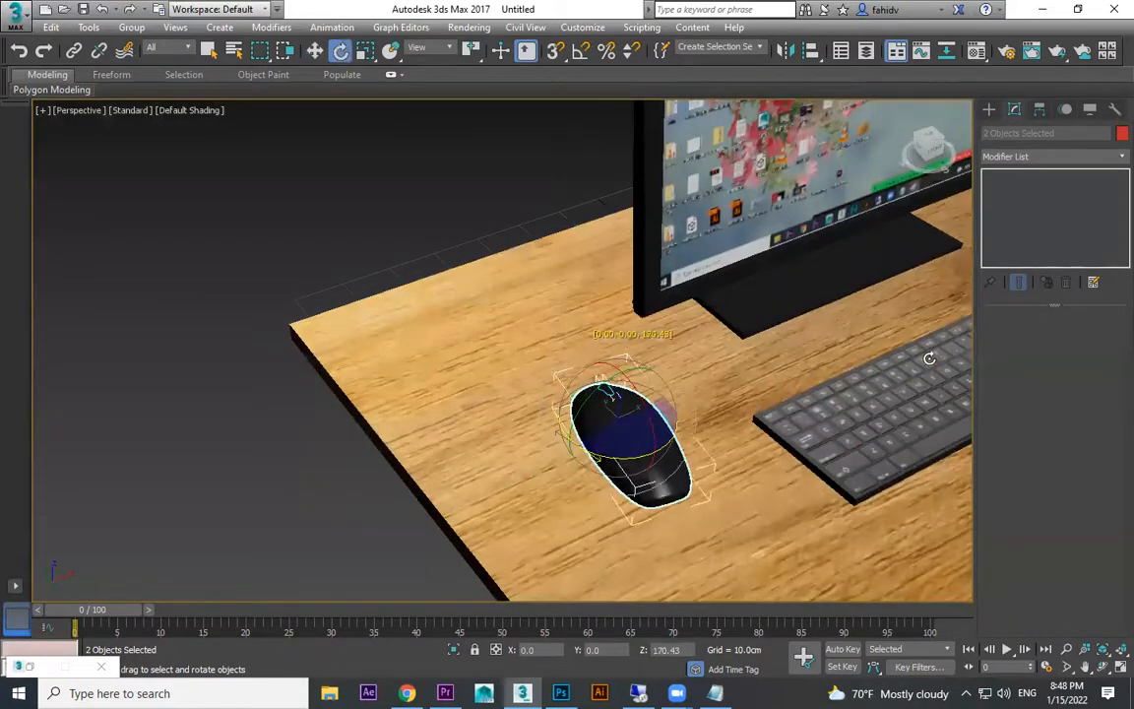
- Set the rotation of the mouse body and scroll wheel to exactly 180 degrees around Z
type("180")
key("Return")
middle_click_drag(703, 581, 720, 523, "alt")
- Move the mouse body and scroll wheel along X to the number-pad side of the keyboard, then deselect them
key("w")
middle_click_drag(674, 461, 580, 469, "alt")
middle_click_drag(754, 470, 591, 462)
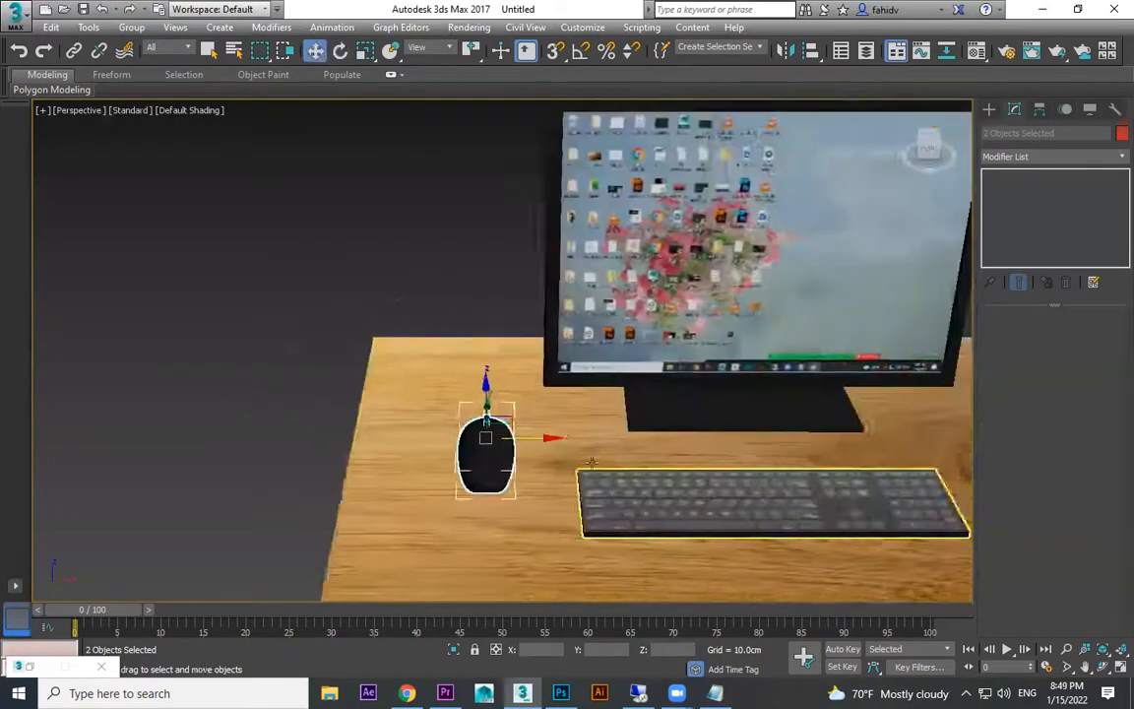
left_click_drag(540, 438, 969, 436)
middle_click_drag(969, 436, 559, 437)
left_click_drag(580, 439, 683, 438)
middle_click_drag(683, 438, 633, 440, "alt")
left_click_drag(675, 426, 655, 430)
middle_click_drag(655, 431, 878, 321, "alt")
left_click(878, 321)
- Draw a curved Line spline on the desk top from the mouse's wheel end to the back of the desk as its cable
left_click(990, 110)
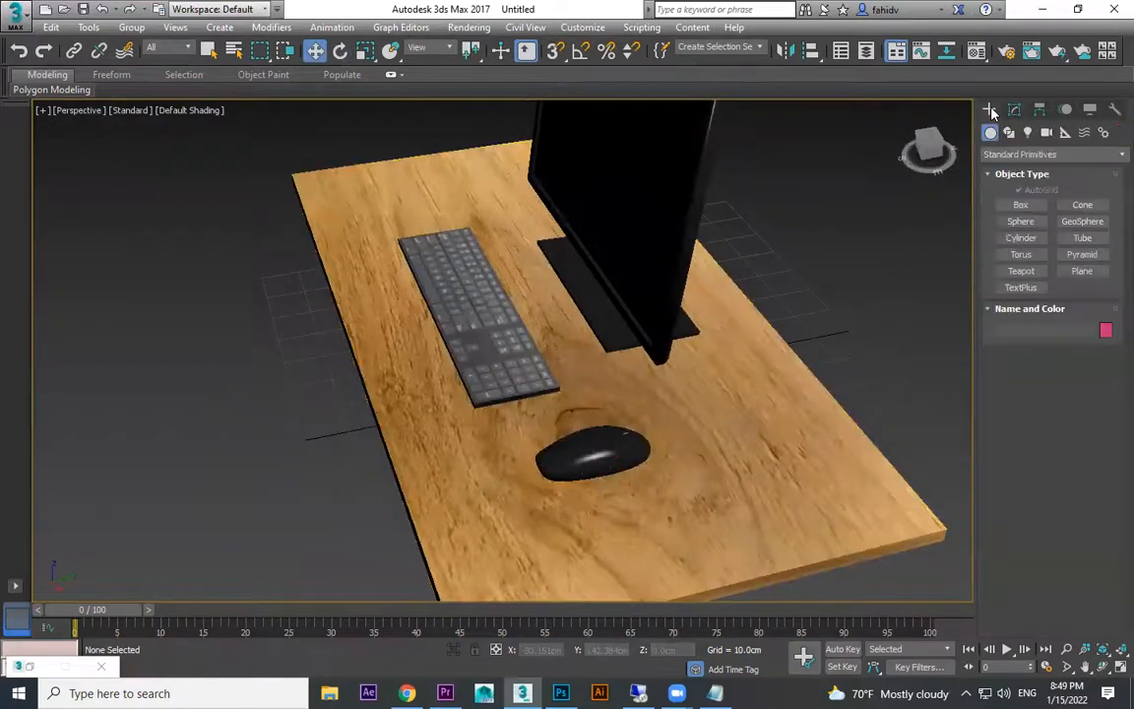
left_click(1009, 134)
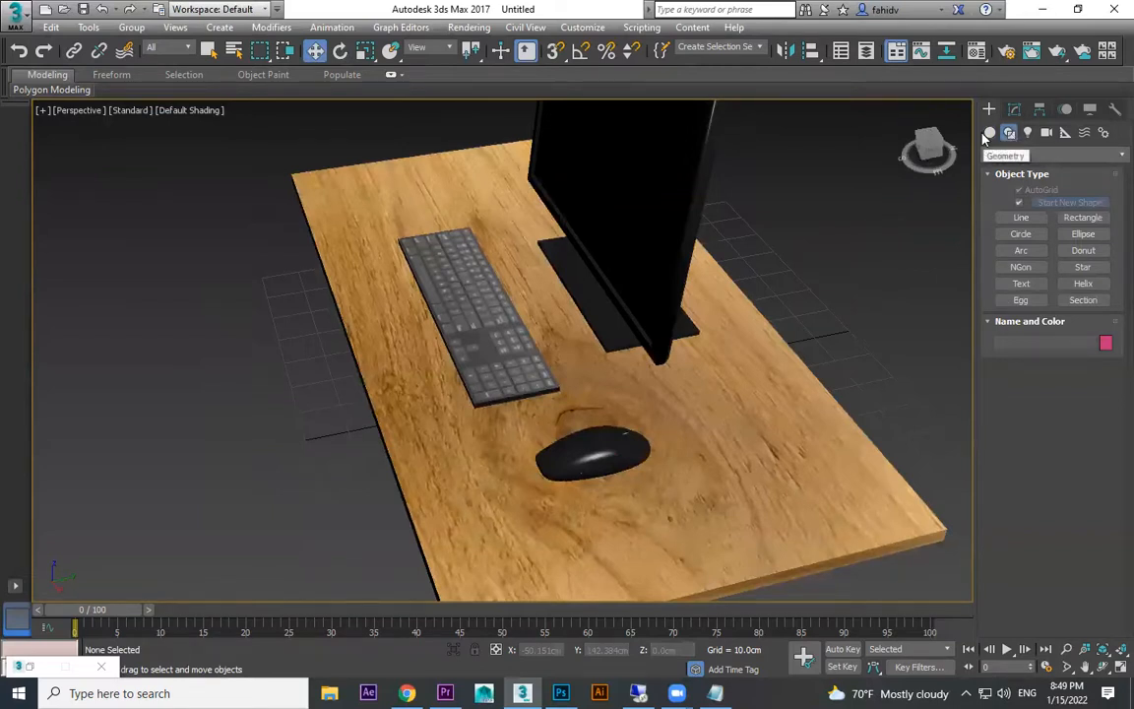
left_click(1024, 218)
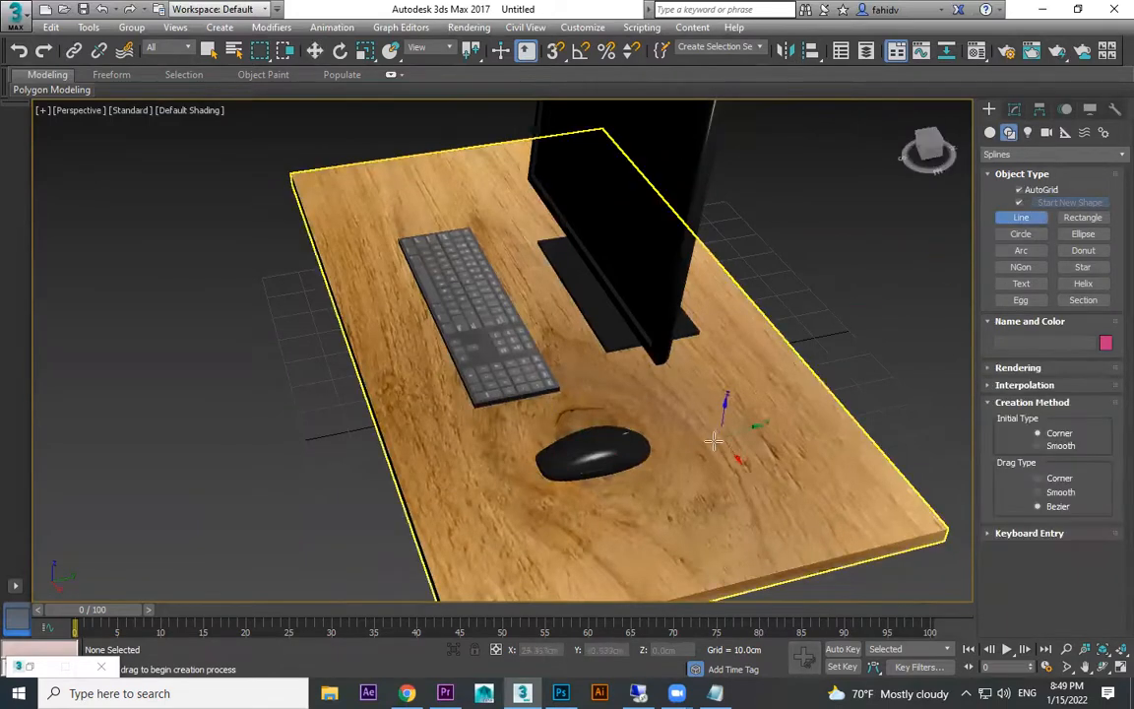
scroll(633, 468, "up", 4)
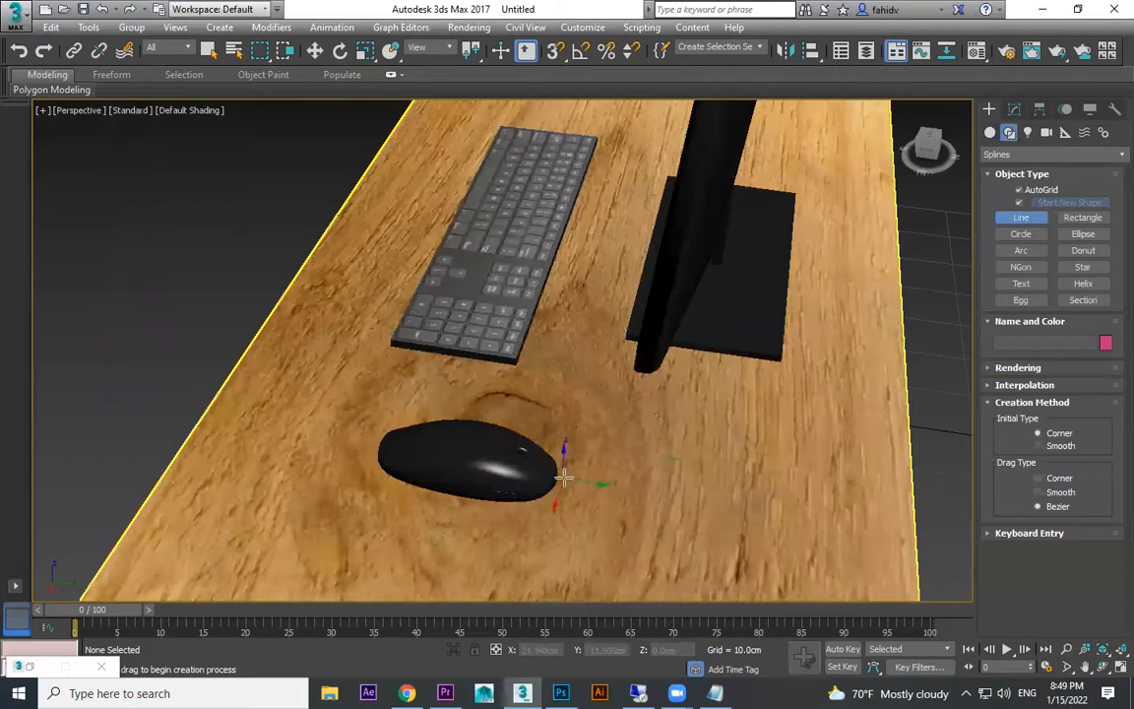
left_click(561, 478)
left_click_drag(625, 461, 639, 459)
left_click_drag(699, 462, 769, 440)
left_click_drag(788, 411, 814, 366)
left_click_drag(840, 336, 843, 311)
left_click_drag(839, 288, 809, 264)
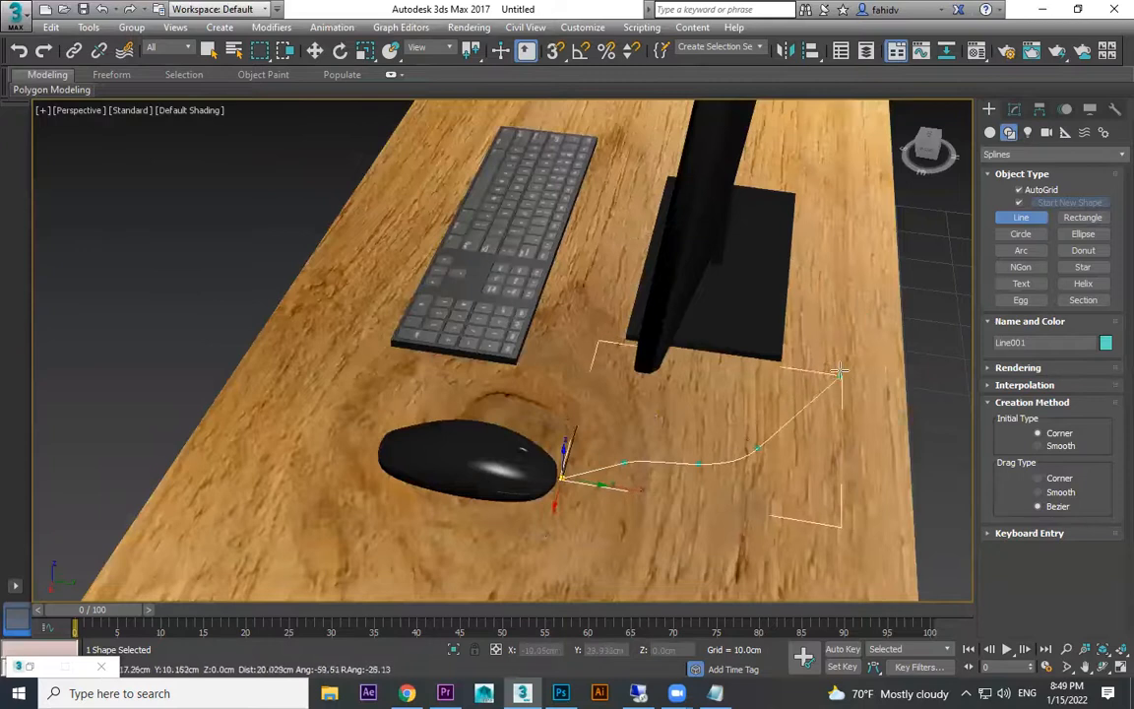
left_click(899, 248)
right_click(898, 248)
- Draw a second curved Line spline on the desk top from the keyboard's back edge to the back of the desk
scroll(738, 384, "down", 2)
middle_click_drag(748, 398, 777, 377, "alt")
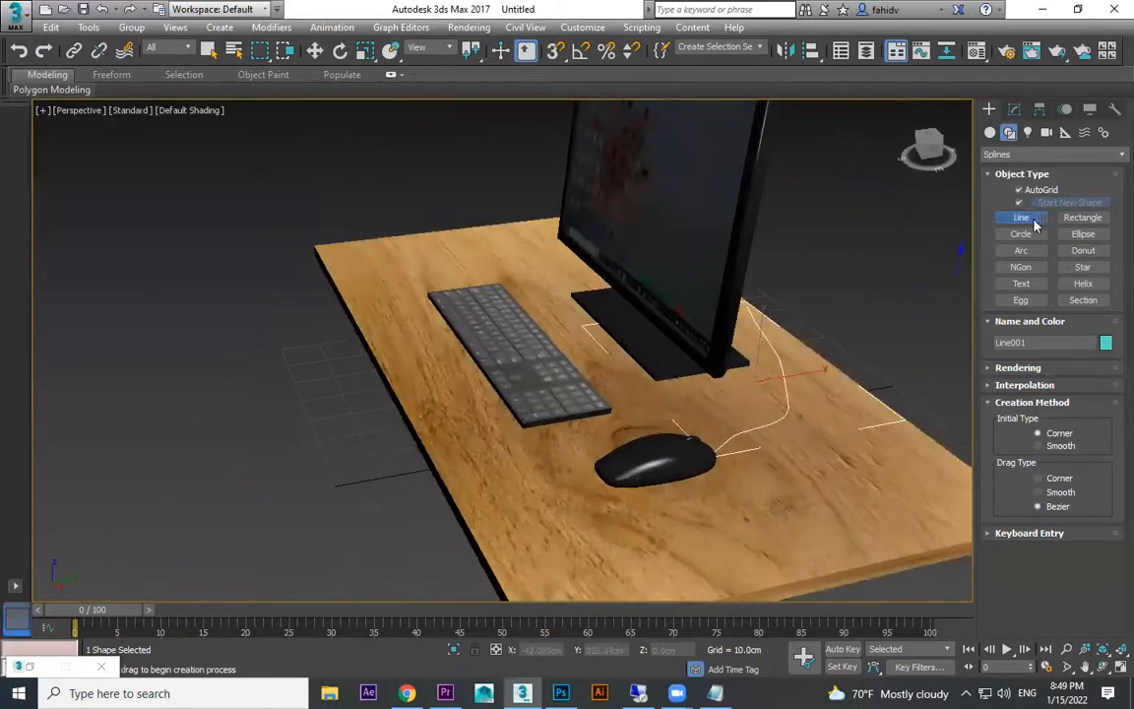
left_click(1030, 220)
scroll(654, 359, "up", 2)
scroll(655, 358, "down", 2)
middle_click_drag(552, 398, 574, 350, "alt")
left_click_drag(584, 351, 594, 356)
left_click_drag(608, 378, 679, 371)
left_click(803, 340)
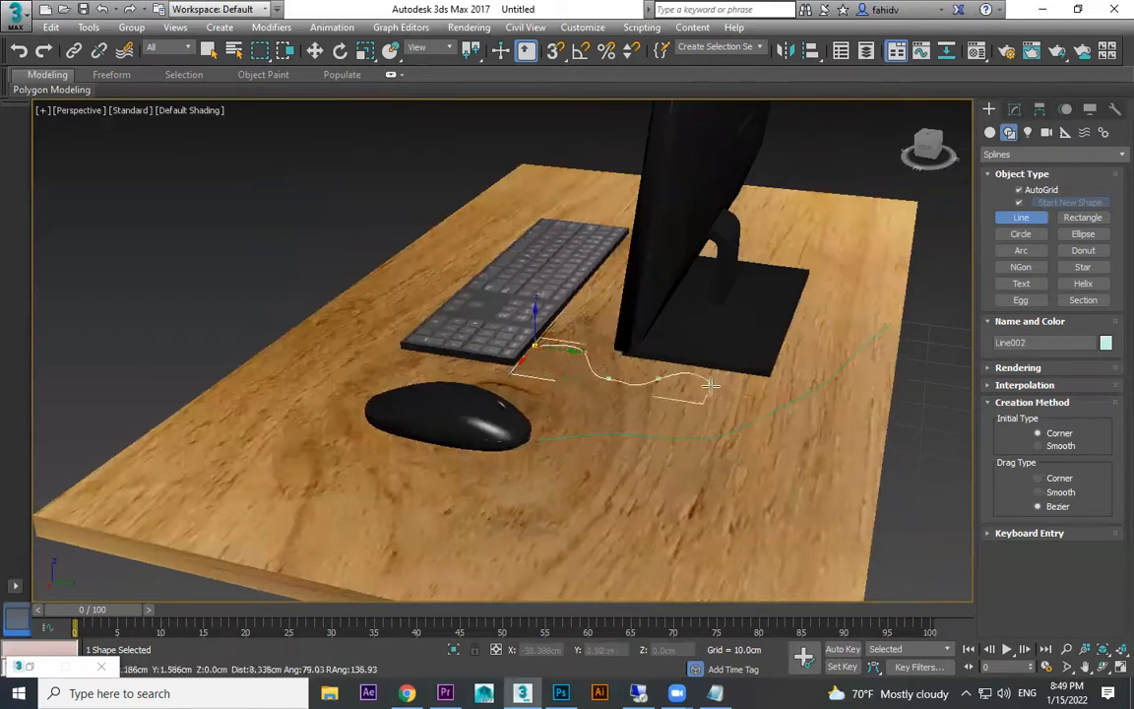
left_click(767, 391)
right_click(882, 312)
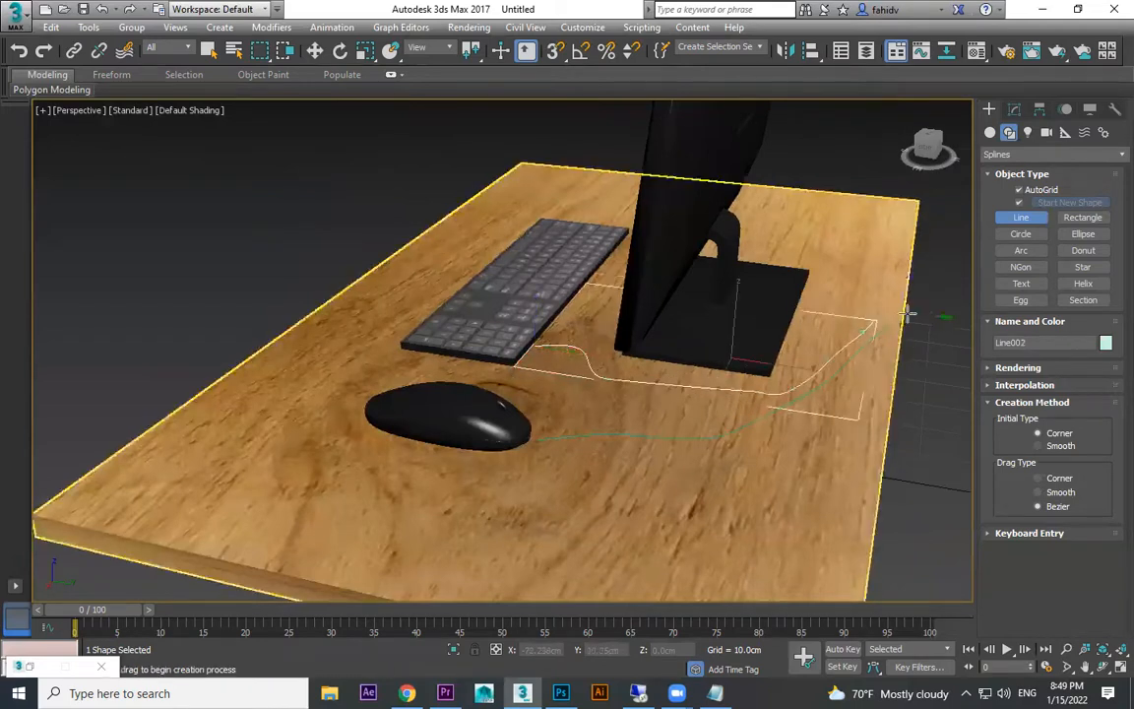
right_click(665, 434)
- Leave the Line tool and raise a middle vertex of the mouse cable spline along Z to about 25.8 cm
scroll(605, 425, "up", 3)
middle_click_drag(605, 426, 640, 334, "alt")
left_click(1020, 216)
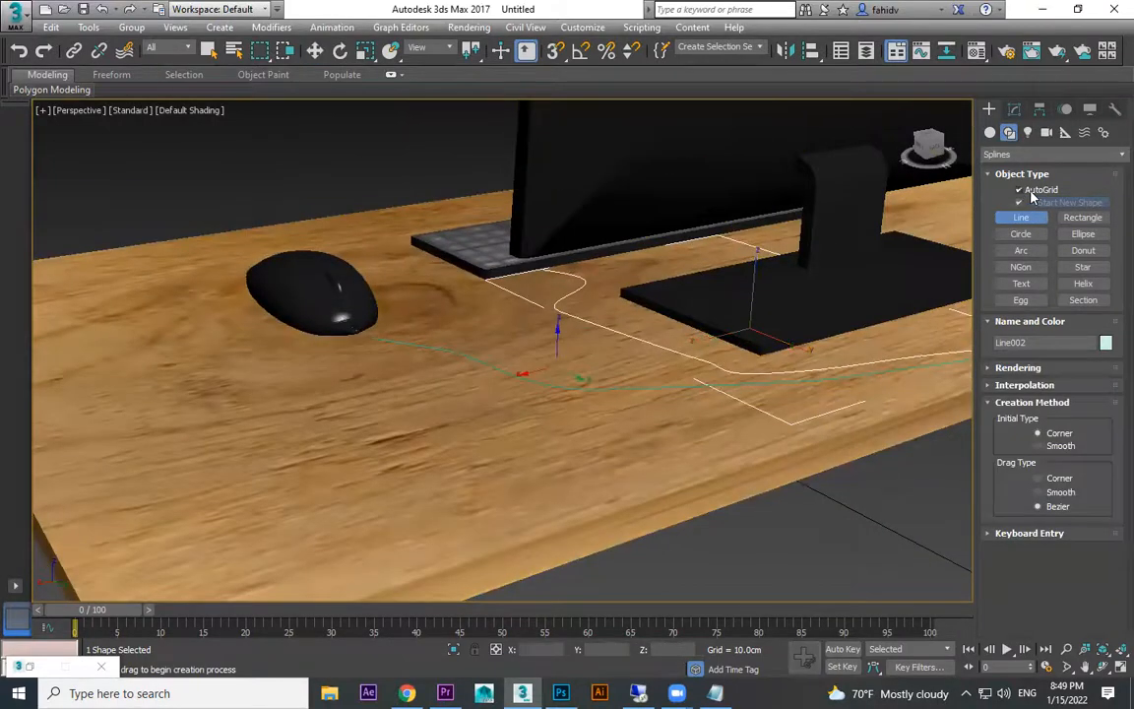
middle_click_drag(704, 374, 708, 390)
right_click(705, 392)
left_click(570, 406)
left_click(1013, 109)
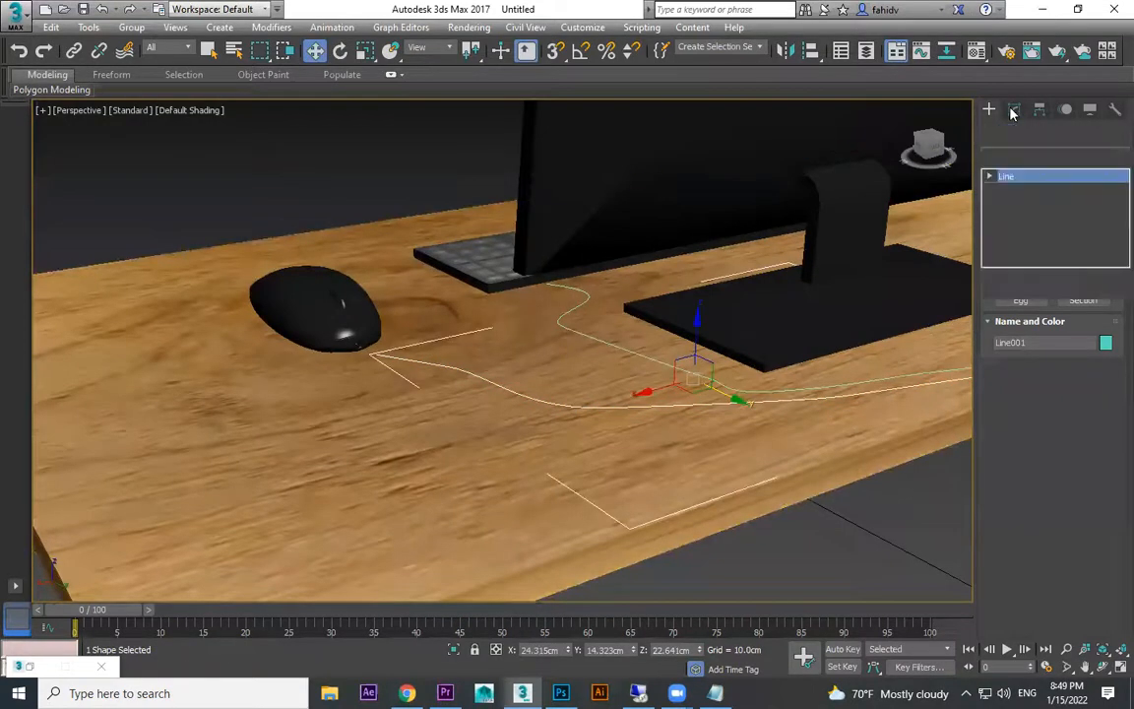
left_click(1019, 190)
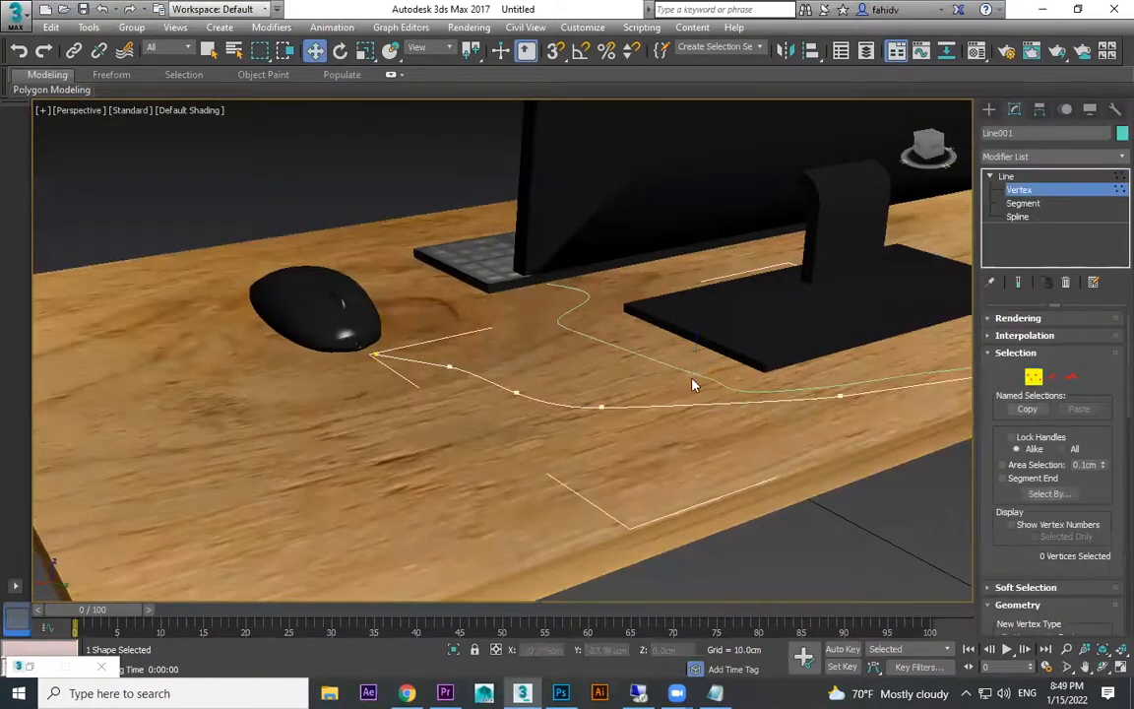
left_click(600, 405)
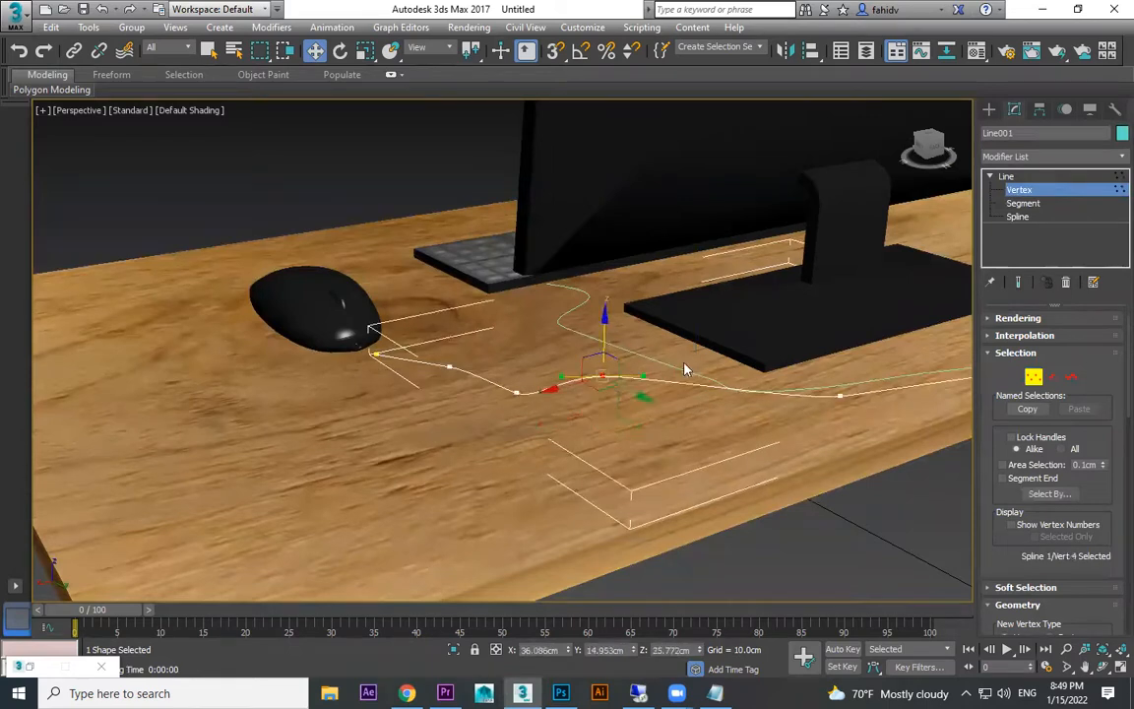
middle_click_drag(615, 324, 740, 384, "alt")
left_click(597, 430)
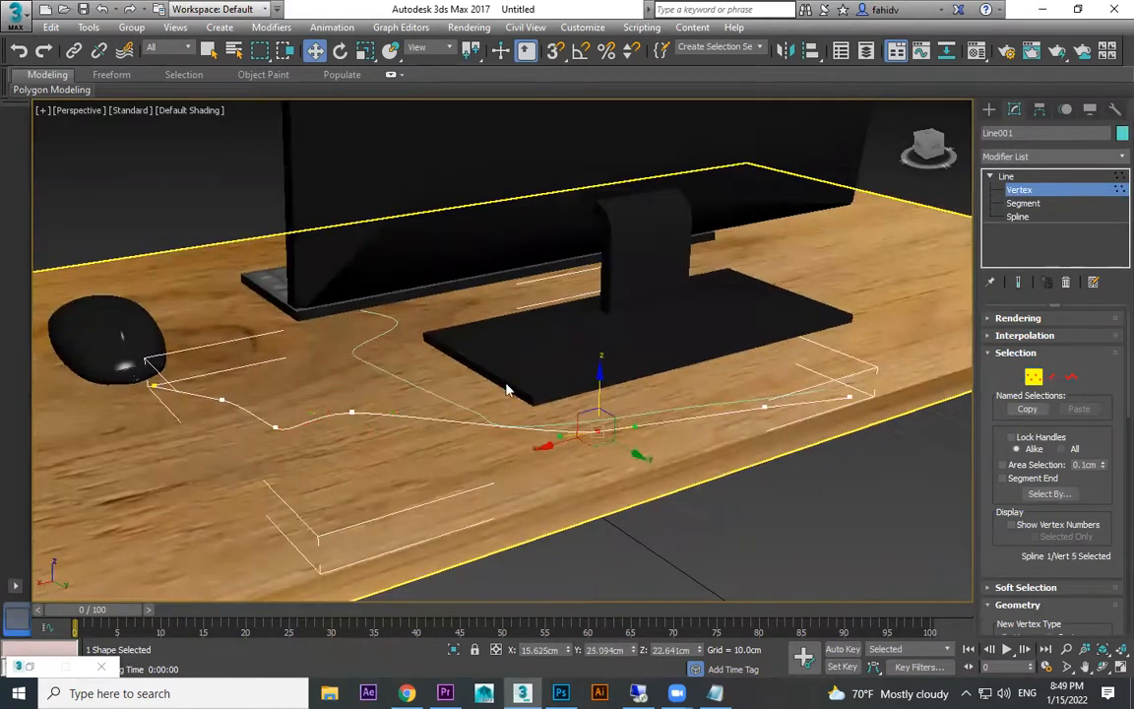
left_click(413, 390)
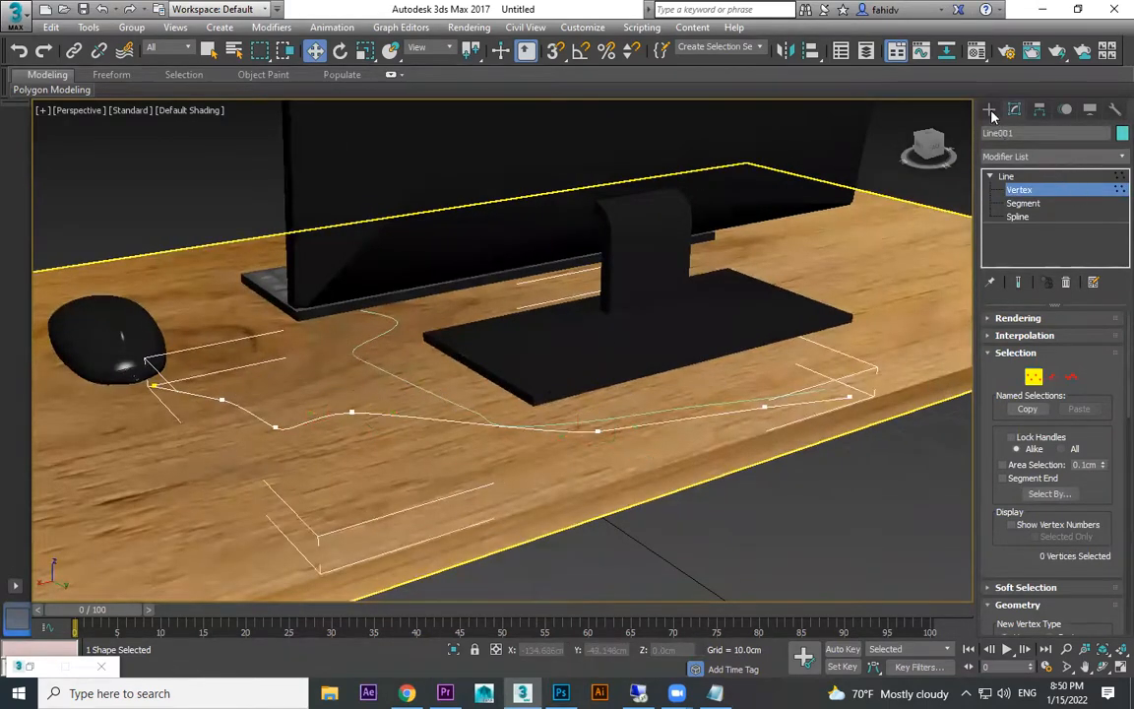
left_click(990, 111)
- Raise three separate vertices of the keyboard cable spline slightly along Z so the cable lies unevenly above the desk
left_click(382, 369)
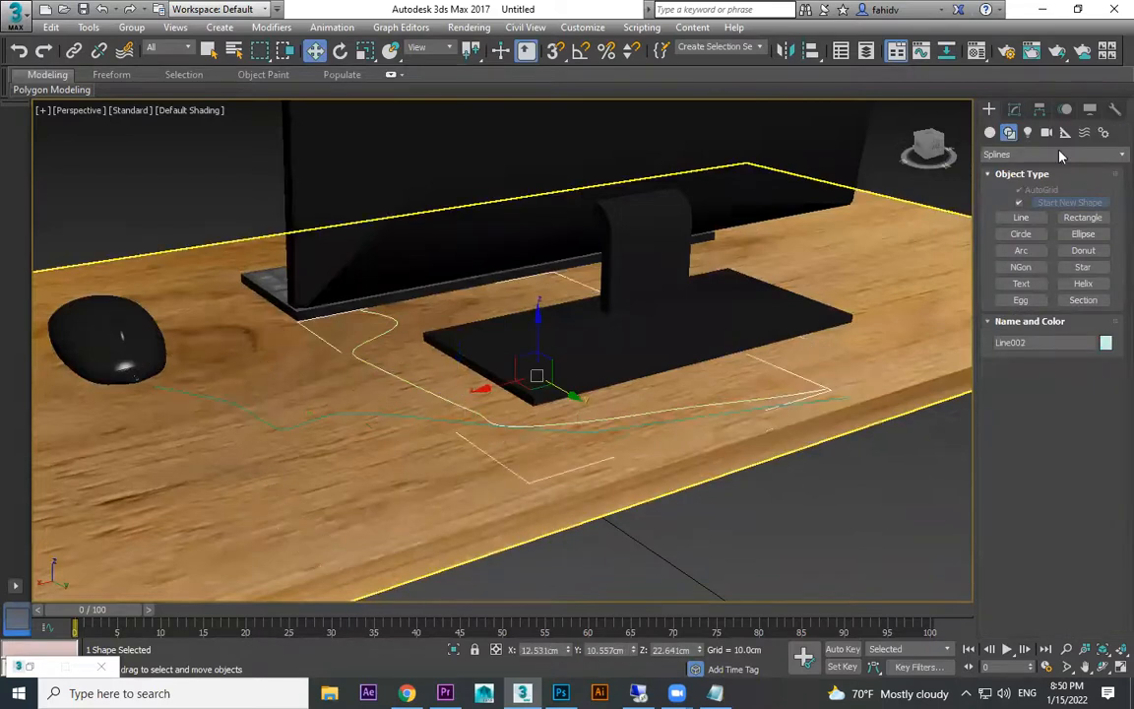
left_click(1015, 109)
left_click(989, 176)
left_click(1019, 189)
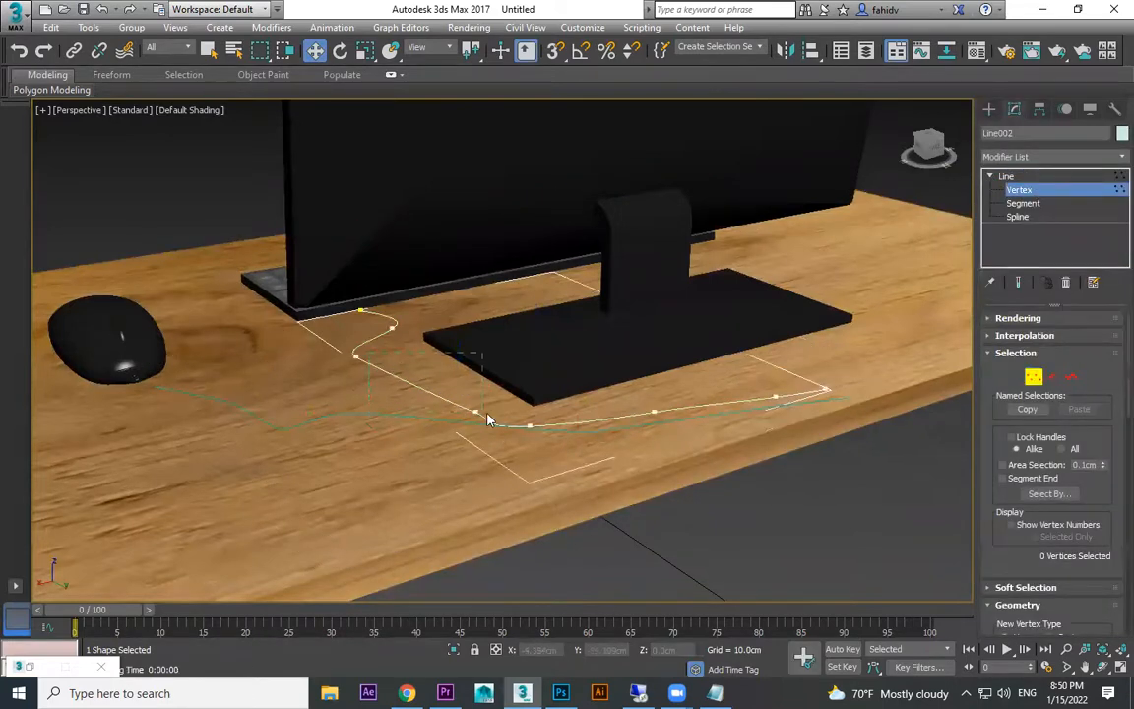
left_click(477, 412)
left_click_drag(476, 353, 473, 329)
left_click(356, 355)
left_click_drag(357, 314, 357, 308)
left_click(655, 412)
left_click_drag(657, 359, 659, 345)
left_click(989, 110)
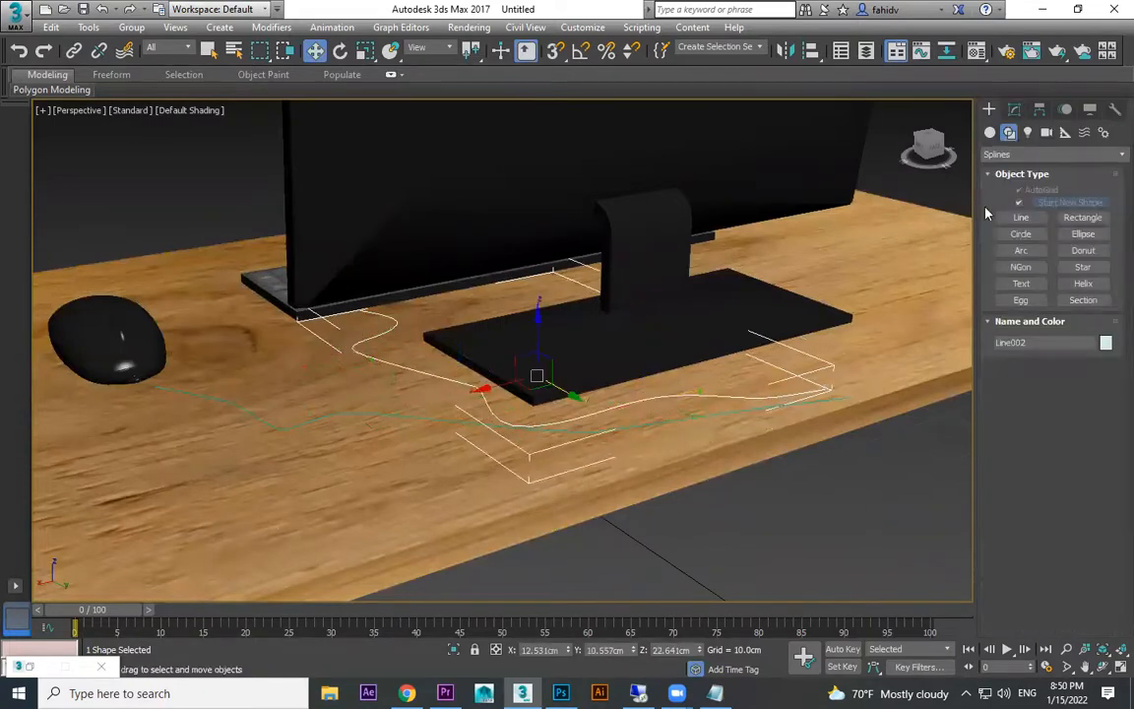
left_click(651, 509)
middle_click_drag(393, 460, 509, 412, "alt")
left_click(515, 415)
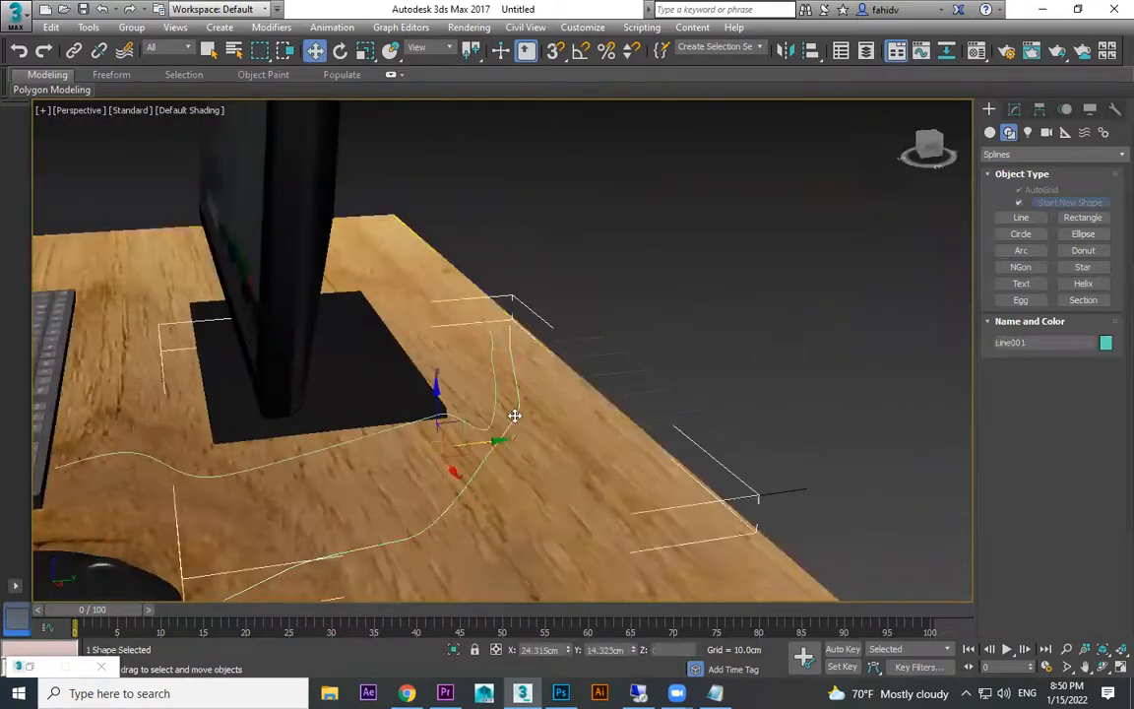
left_click(494, 411, "ctrl")
left_click(1014, 112)
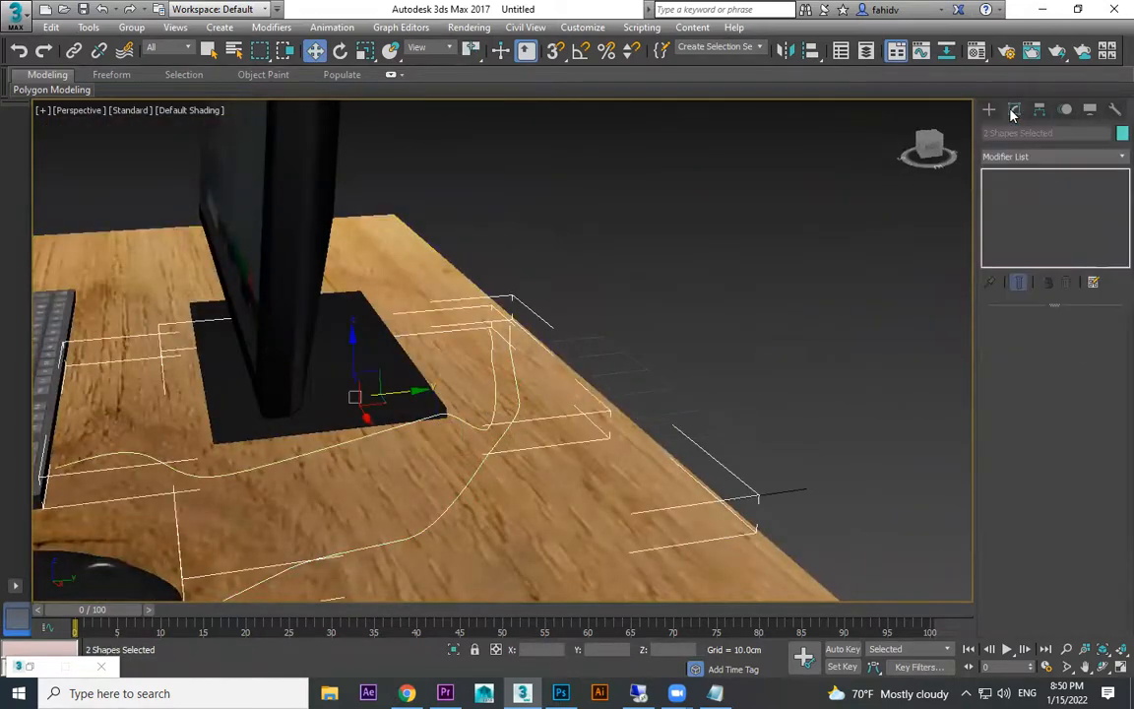
left_click(675, 374)
- Enable the mouse cable spline in the renderer and viewport, and reduce its radial thickness to 0.23 cm
left_click(466, 374)
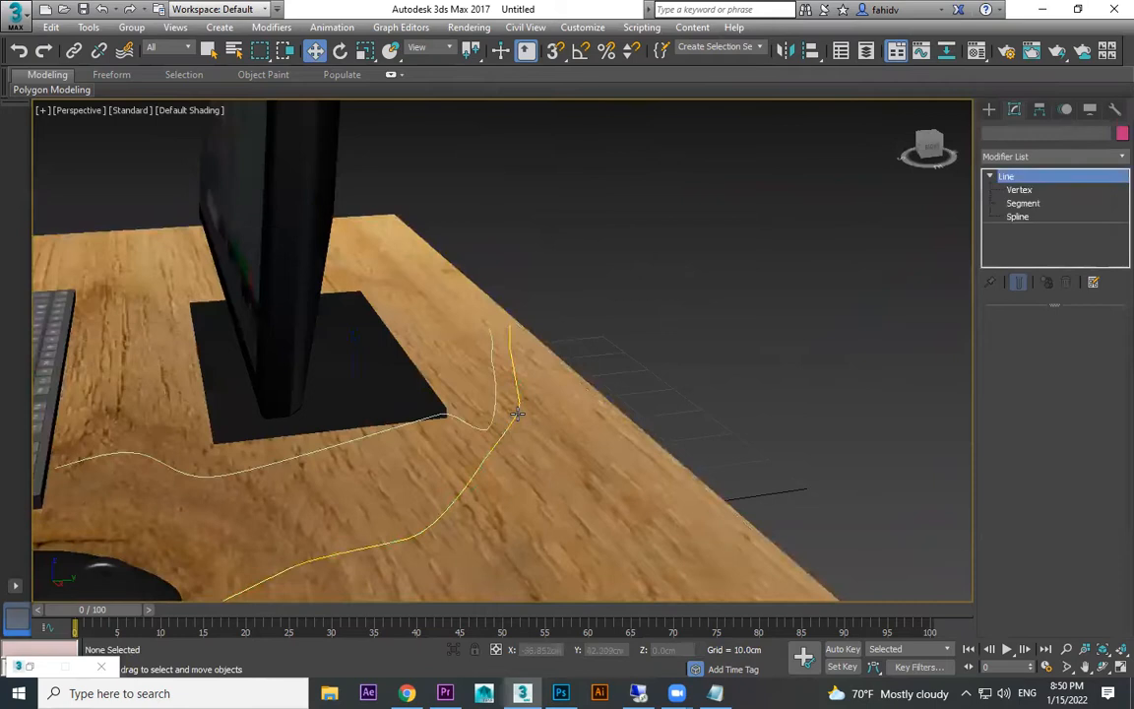
left_click(1014, 318)
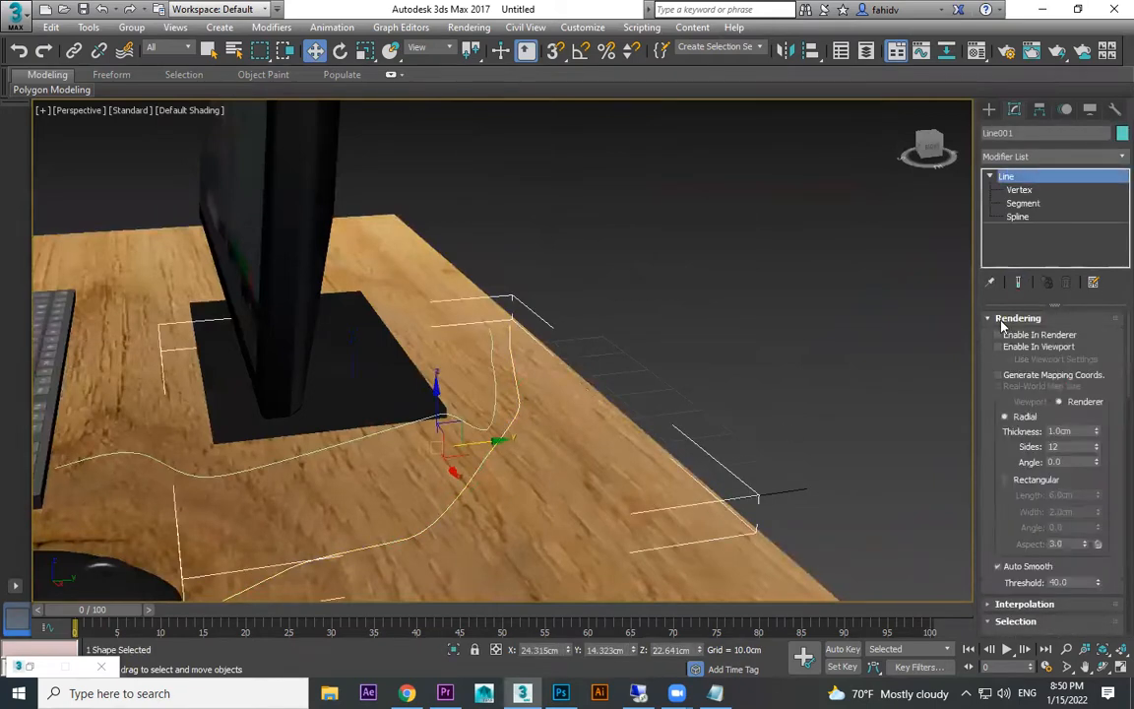
left_click(1009, 347)
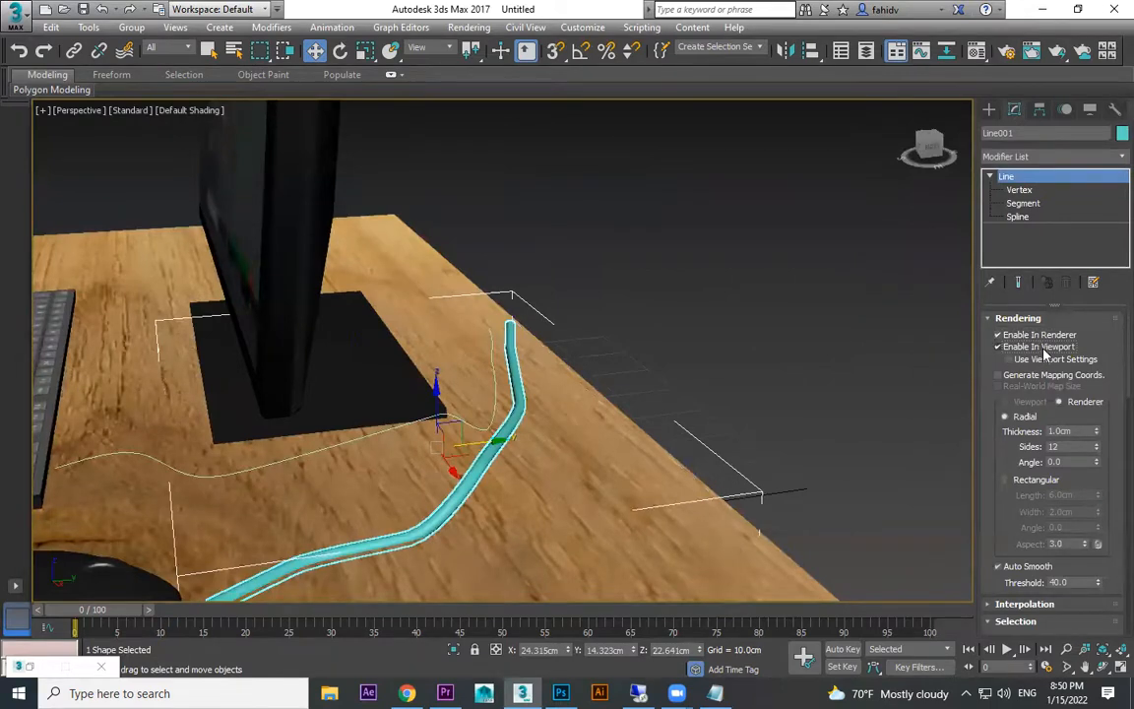
middle_click_drag(661, 387, 819, 324)
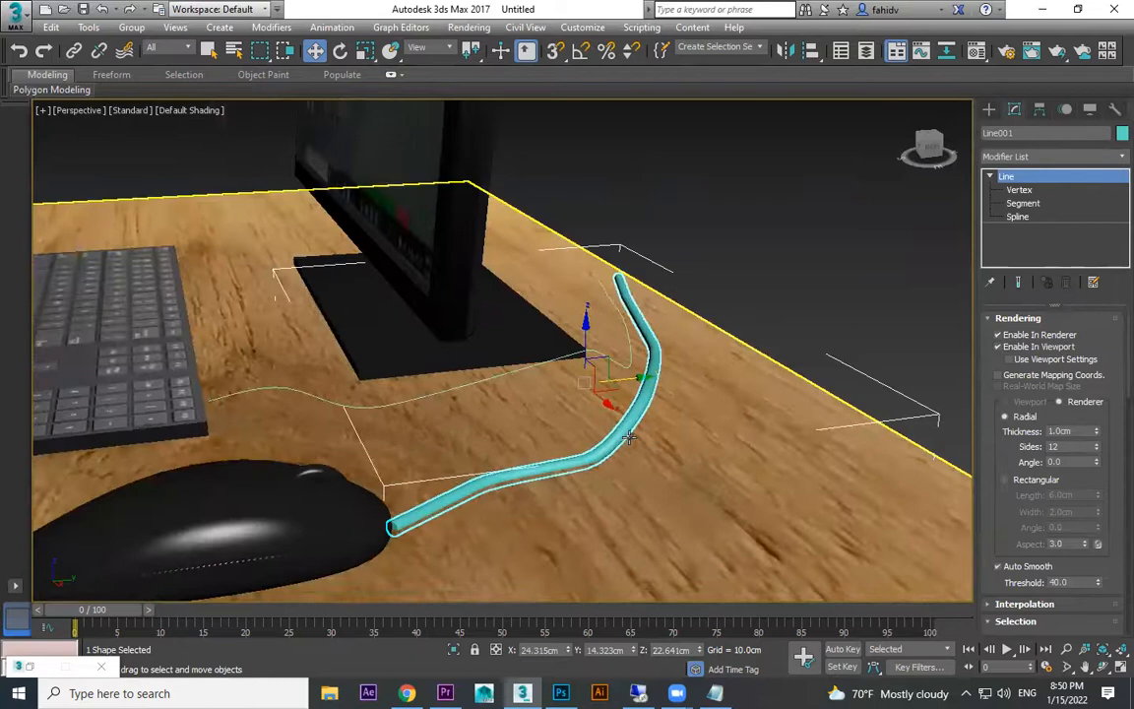
middle_click_drag(742, 463, 717, 473, "alt")
scroll(717, 474, "up", 1)
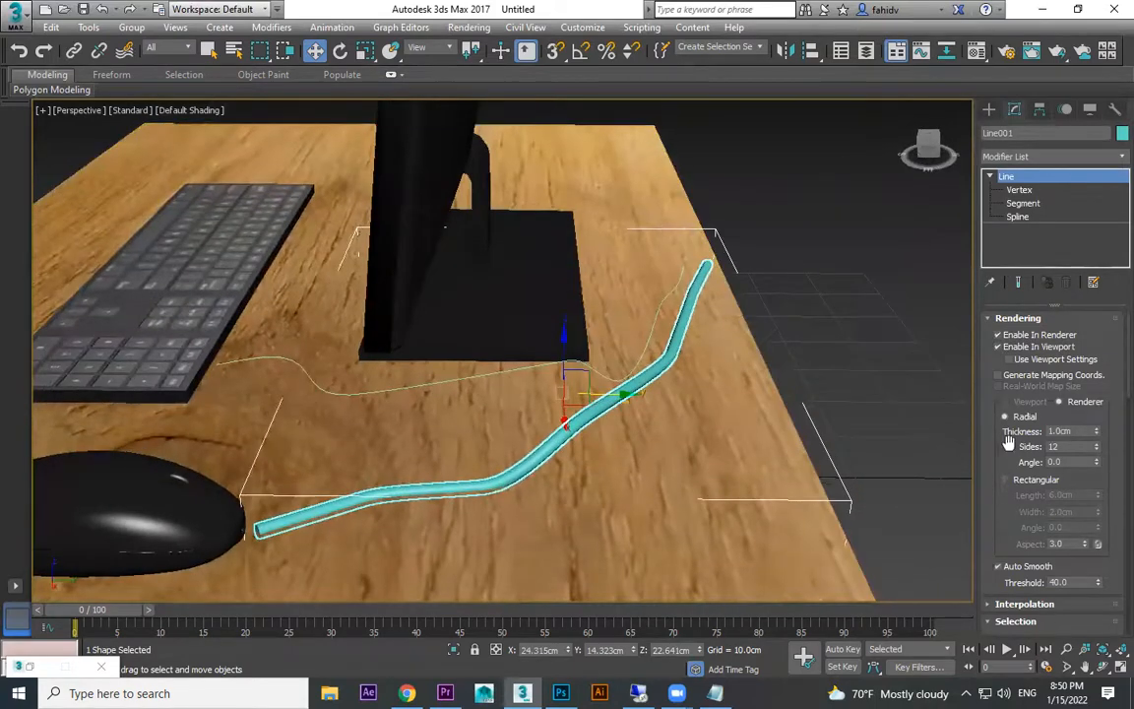
left_click_drag(1096, 432, 1098, 487)
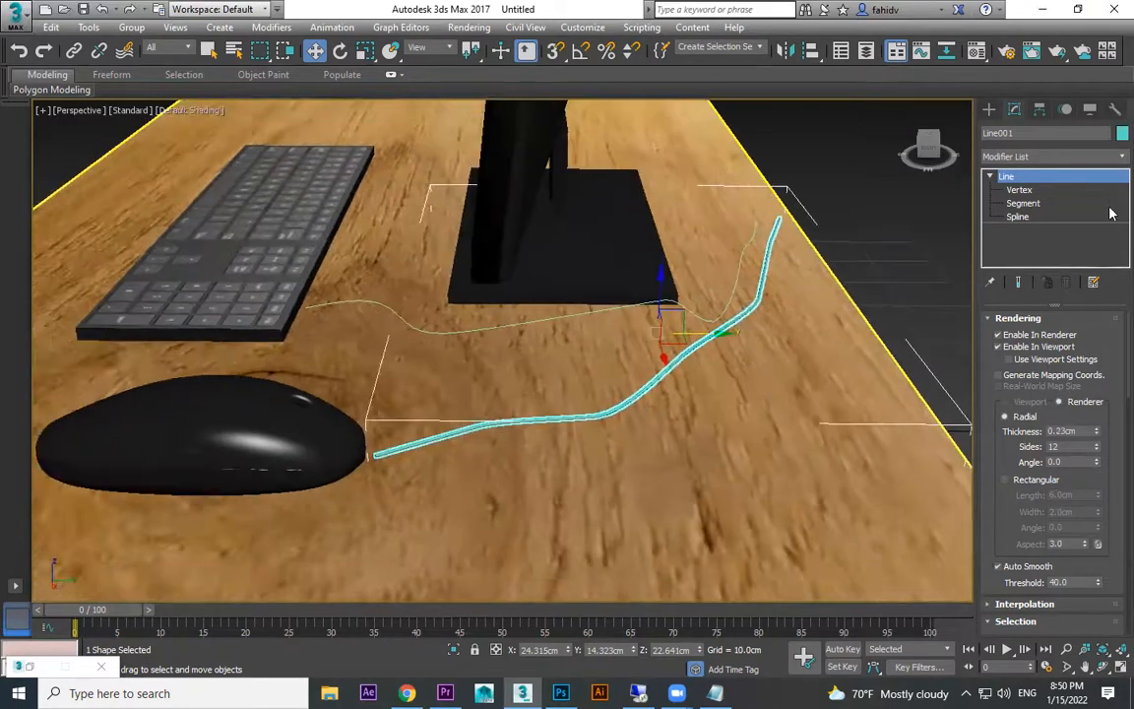
- Move the mouse cable's end vertex into the middle of the mouse's wheel end and set the cable thickness to 0.4 cm
left_click(1019, 189)
left_click(376, 455)
scroll(385, 458, "up", 3)
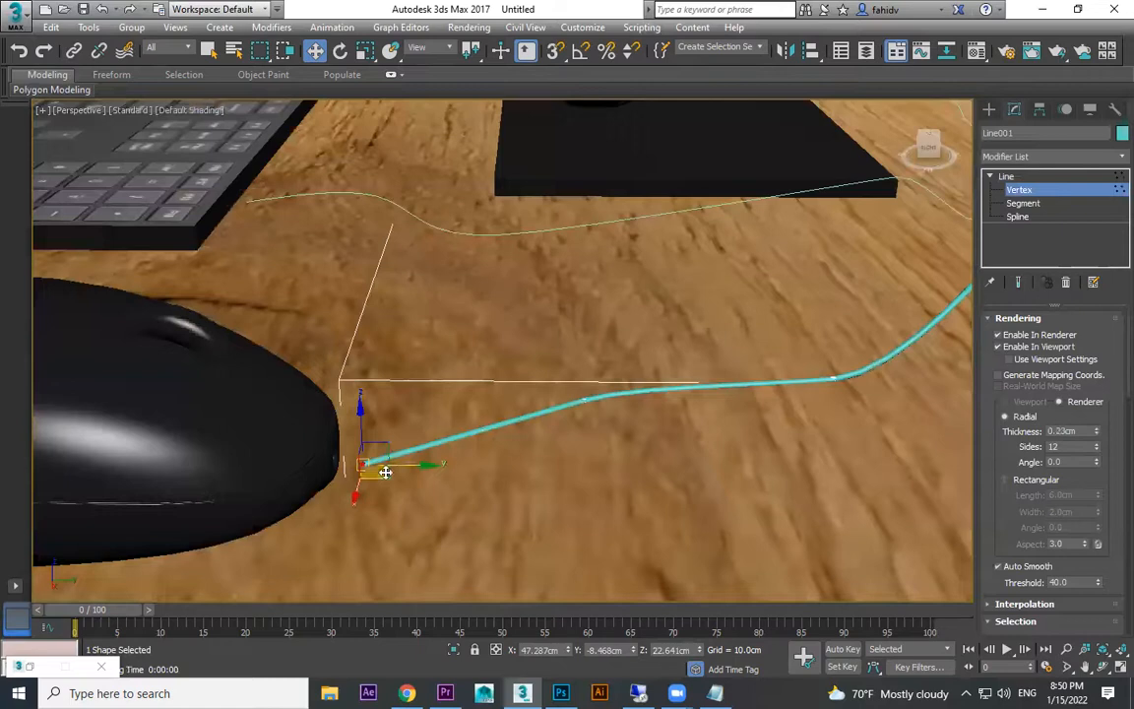
left_click_drag(392, 464, 332, 400)
middle_click_drag(332, 403, 319, 445, "alt")
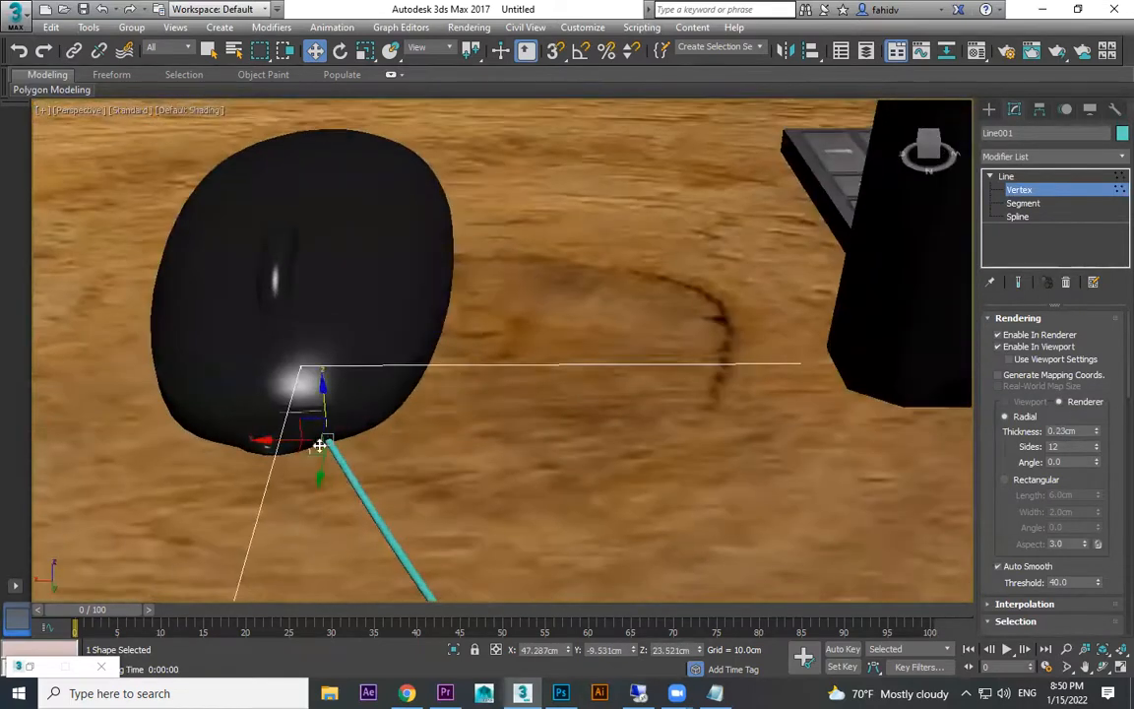
left_click_drag(267, 444, 200, 442)
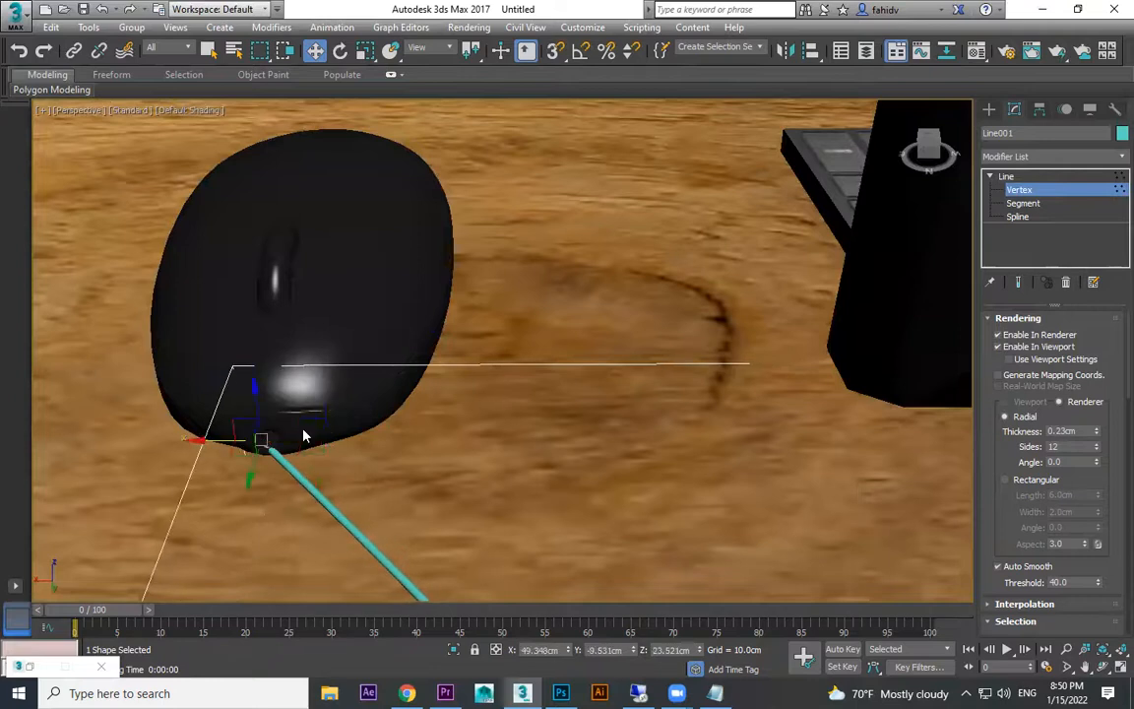
left_click_drag(258, 405, 258, 392)
scroll(451, 507, "down", 2)
middle_click_drag(577, 535, 664, 401, "alt")
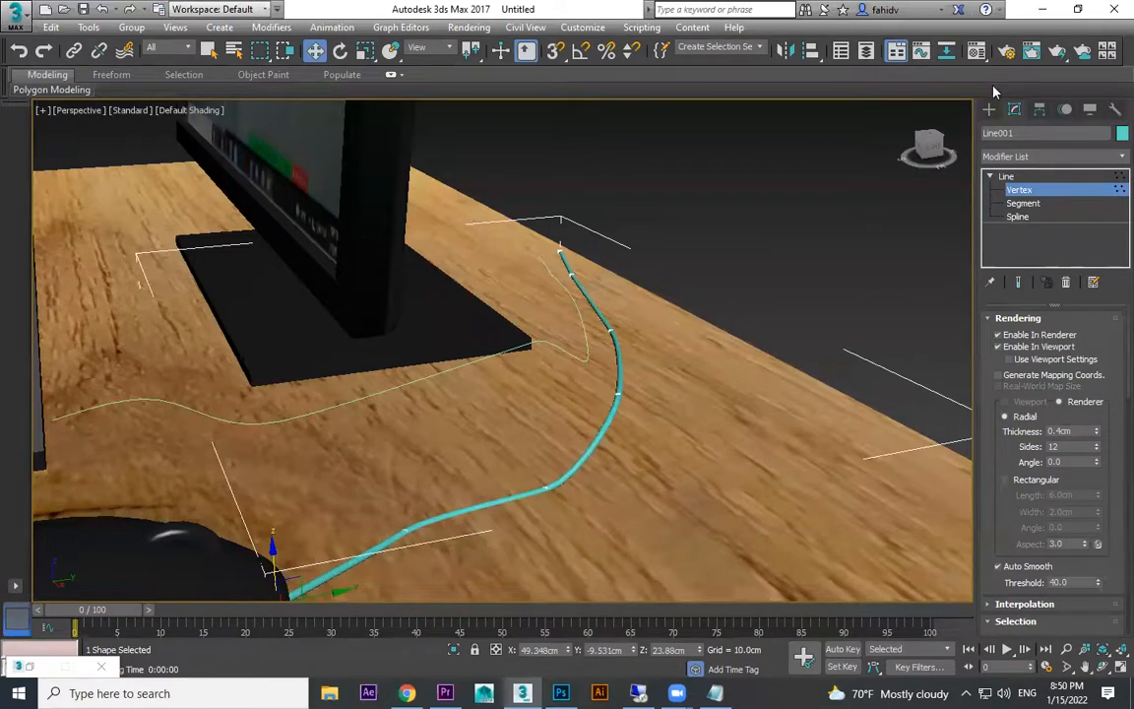
left_click(989, 110)
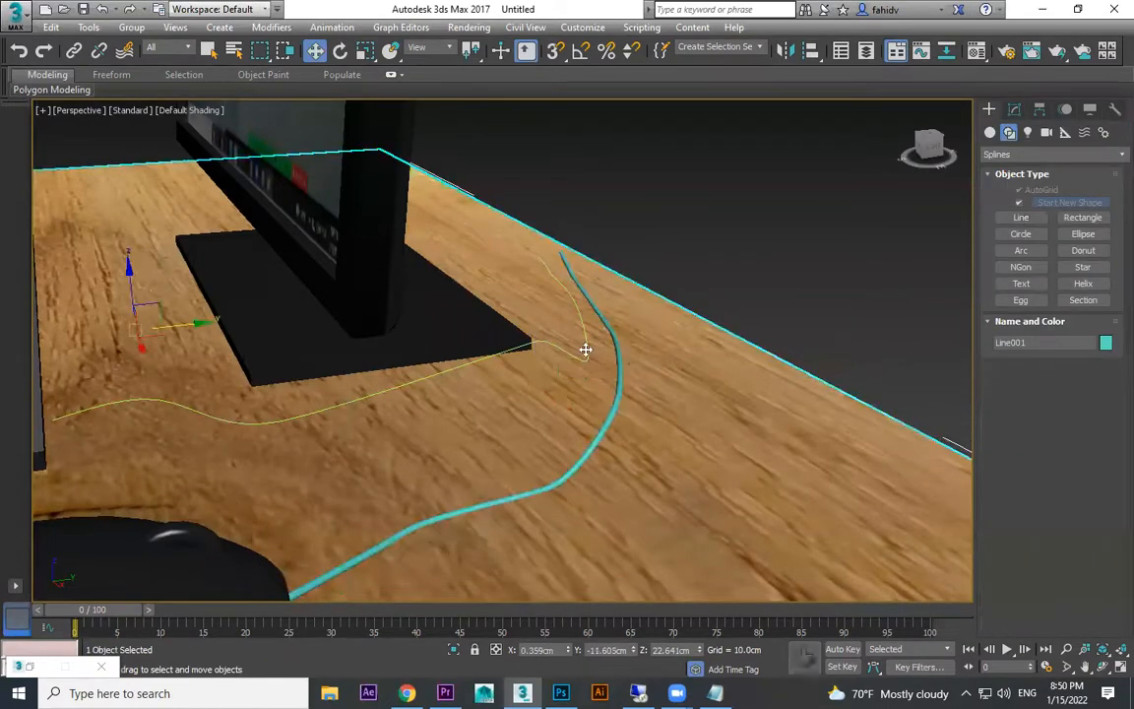
- Enable the keyboard cable spline in the renderer and viewport with a radial thickness of 0.4 cm
left_click(549, 341)
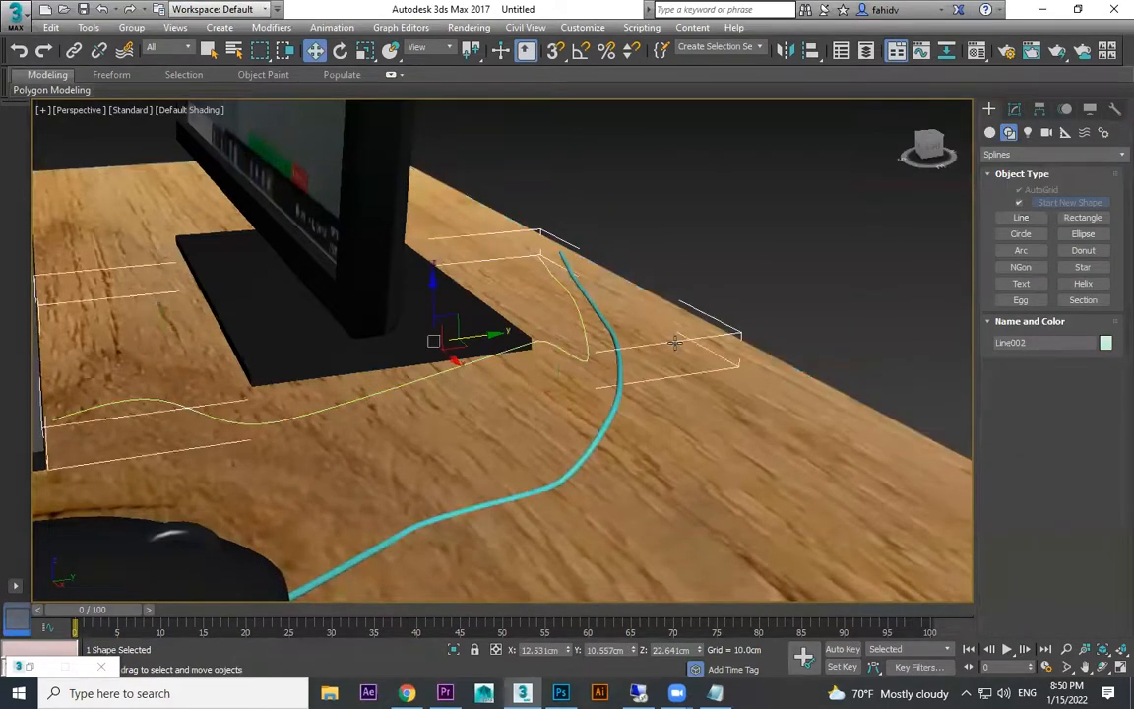
left_click(1015, 110)
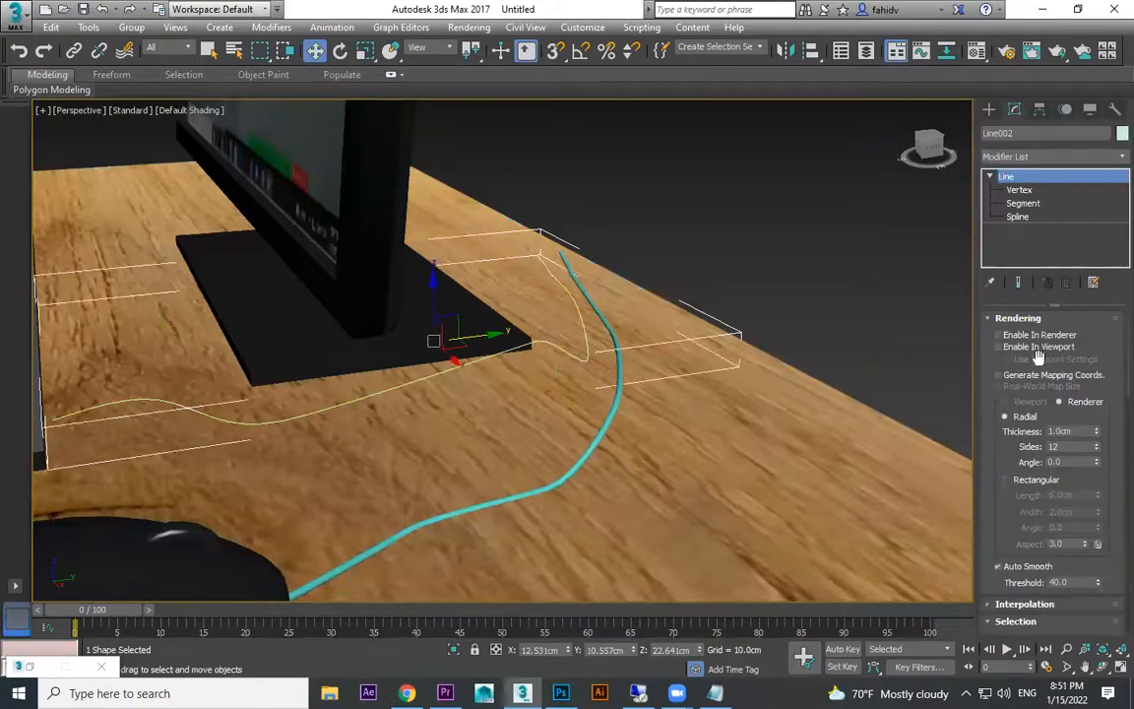
left_click(998, 346)
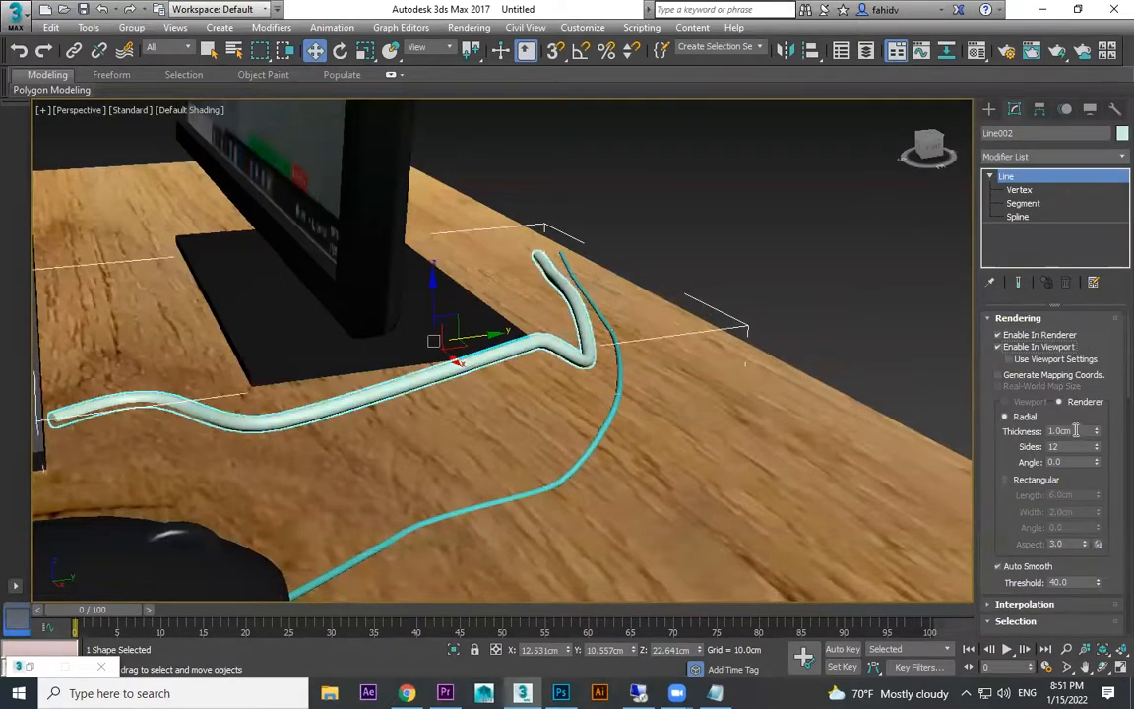
type("0.4")
key("Return")
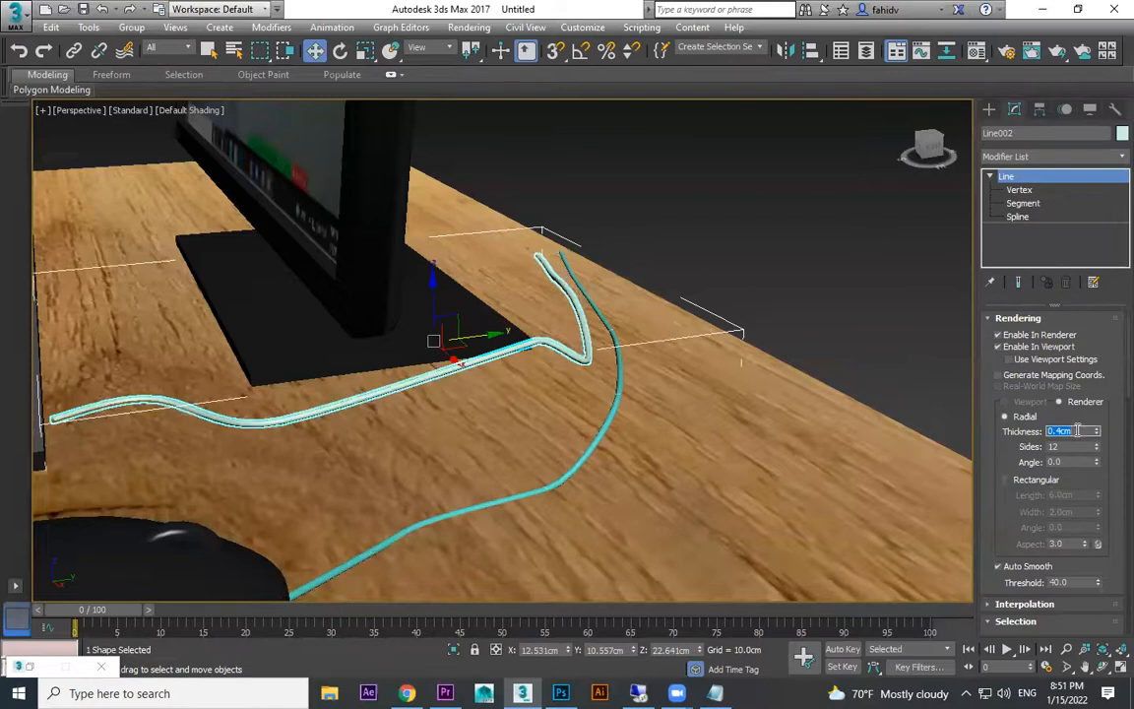
- Assign the glossy black 01 - Default material to both the mouse cable and the keyboard cable
left_click(776, 267)
middle_click_drag(679, 320, 559, 374, "alt")
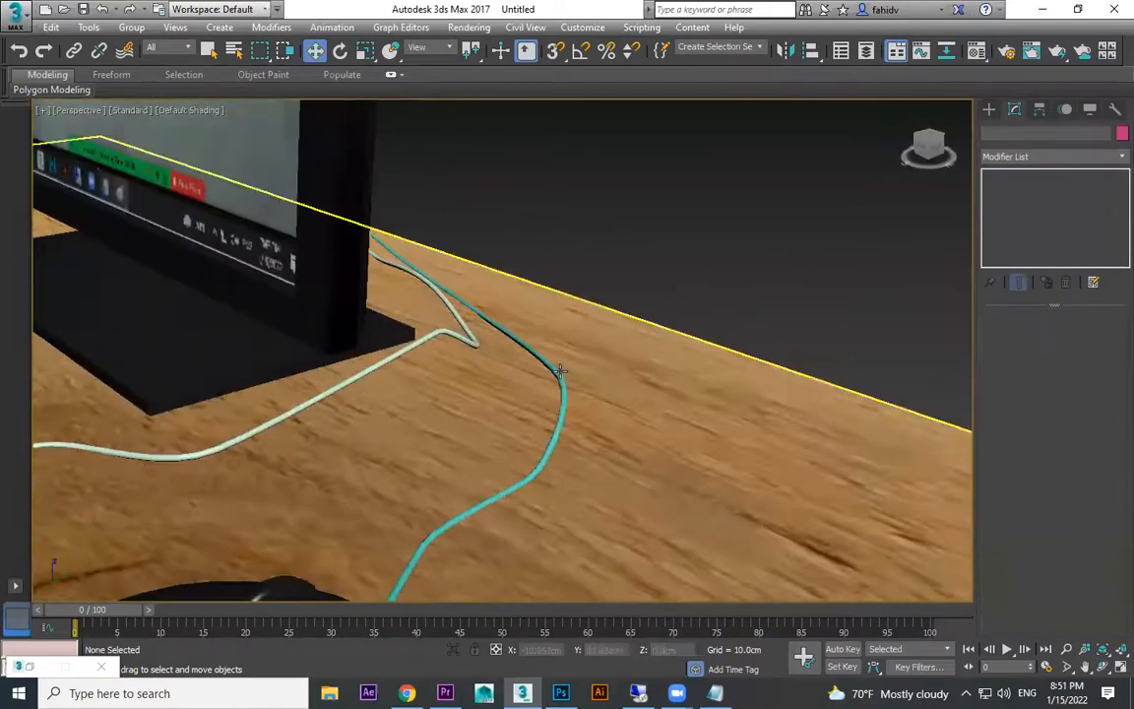
left_click(559, 375)
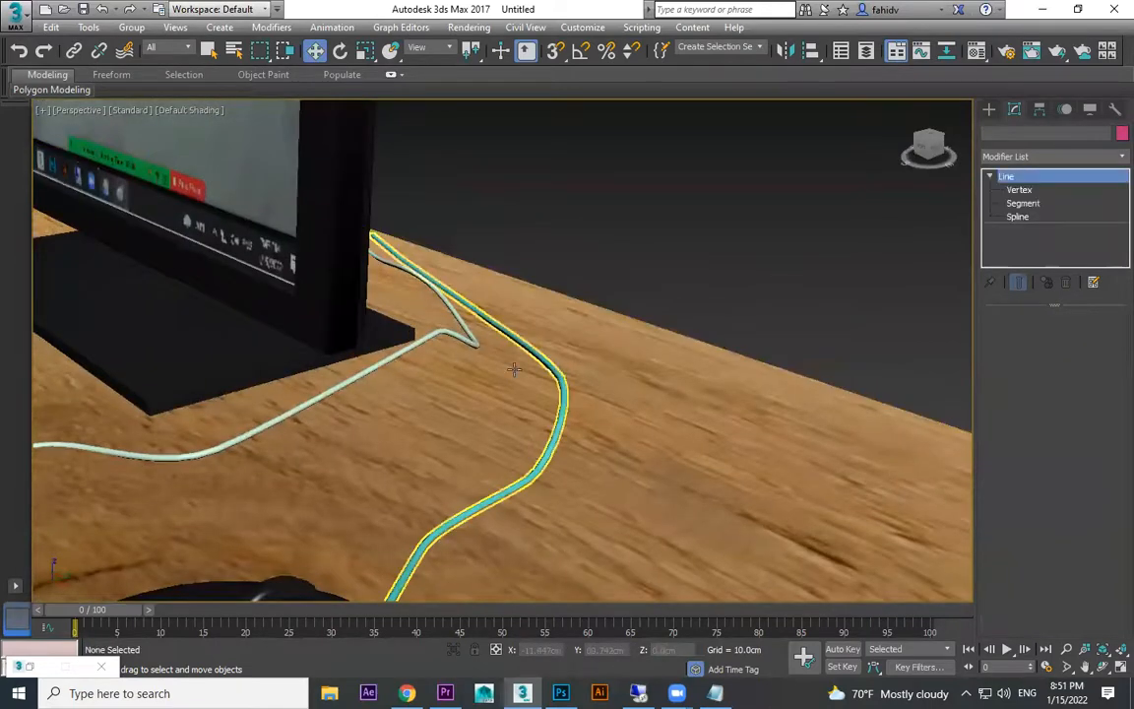
left_click(428, 336, "ctrl")
key("m")
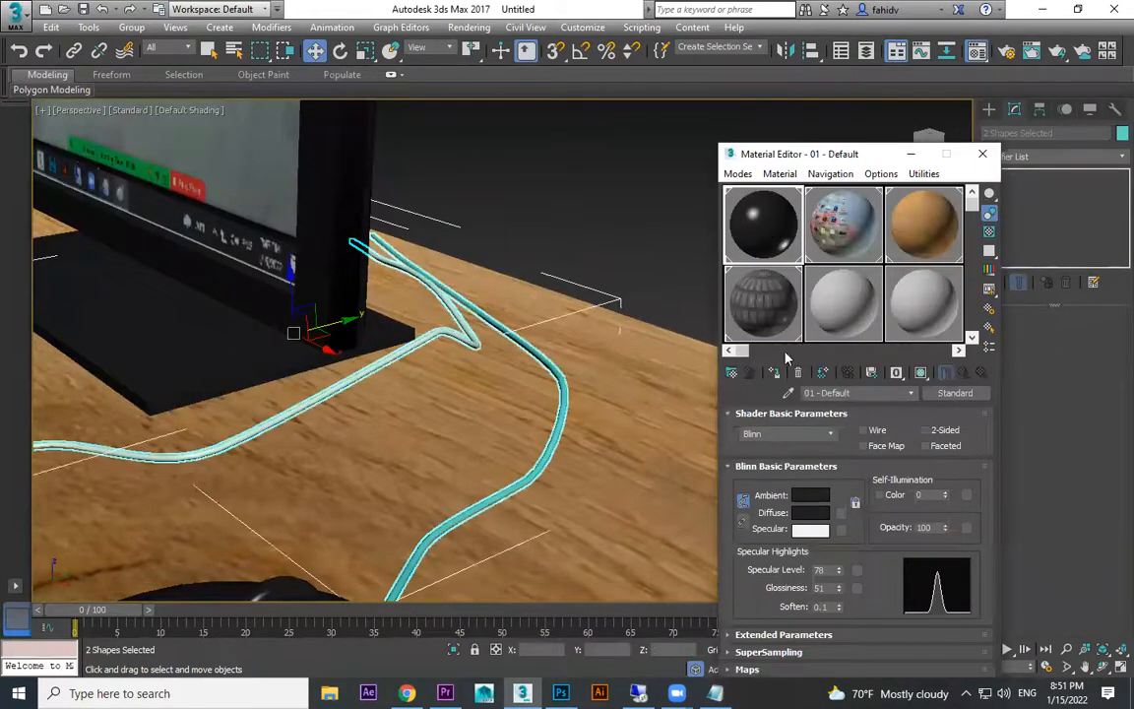
left_click(775, 372)
left_click(984, 153)
left_click(585, 248)
- Create a standing box for the computer tower beside the monitor on the desk, about 79 cm long, 28 cm wide and 58 cm high
scroll(612, 291, "down", 6)
middle_click_drag(639, 380, 739, 405, "alt")
scroll(604, 314, "up", 5)
middle_click_drag(605, 314, 516, 339, "alt")
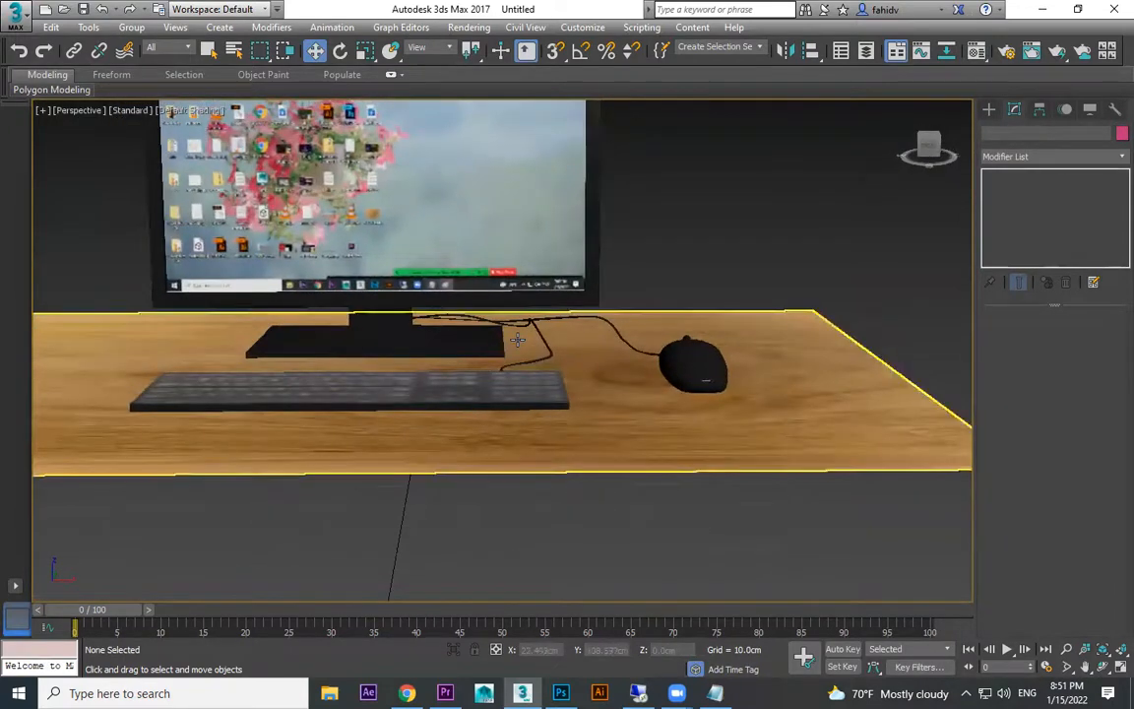
scroll(517, 339, "down", 5)
left_click(988, 111)
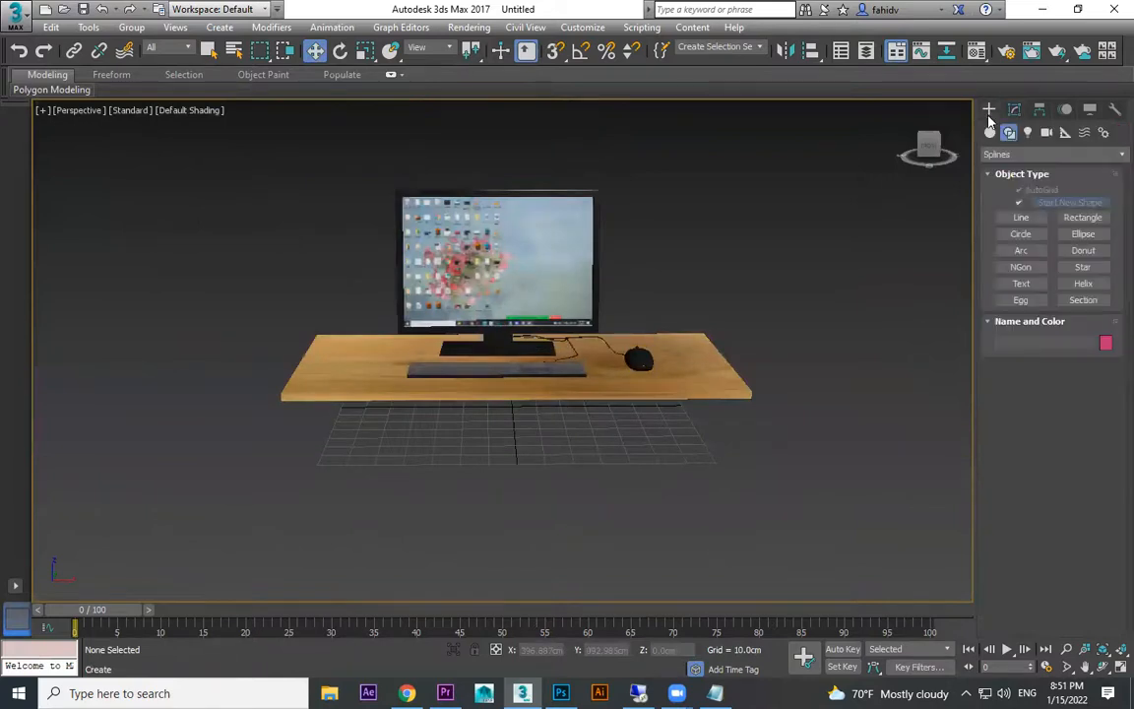
left_click(990, 131)
left_click(1021, 205)
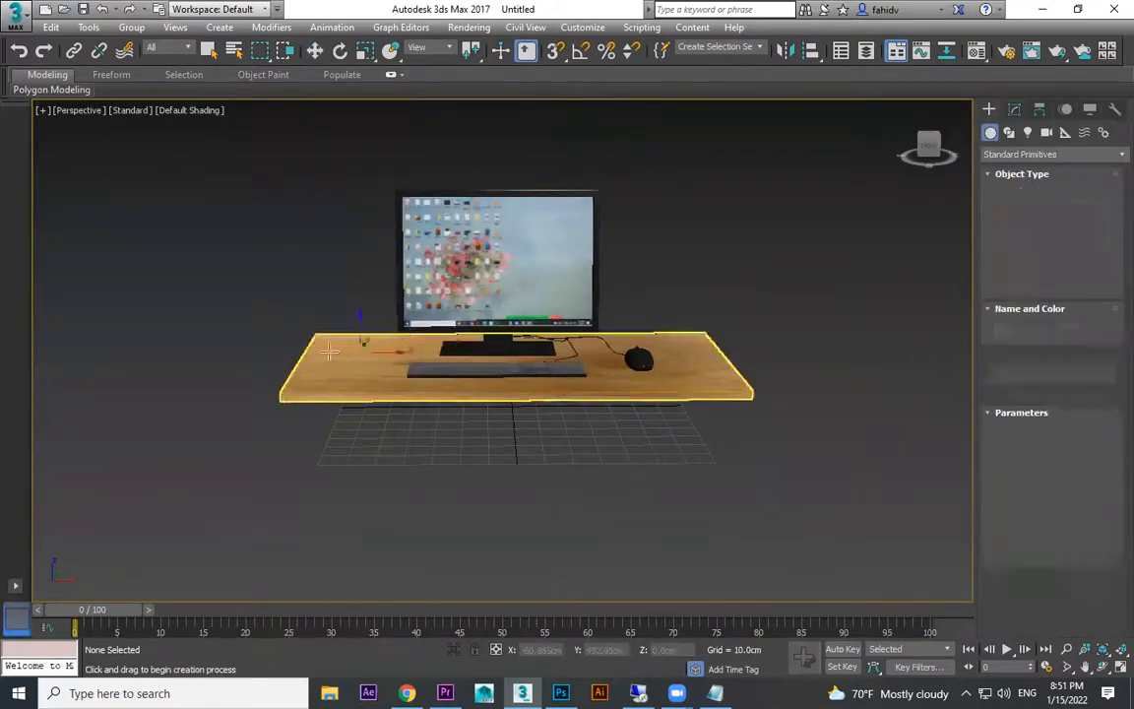
middle_click_drag(512, 374, 830, 355, "alt")
left_click_drag(357, 326, 317, 453)
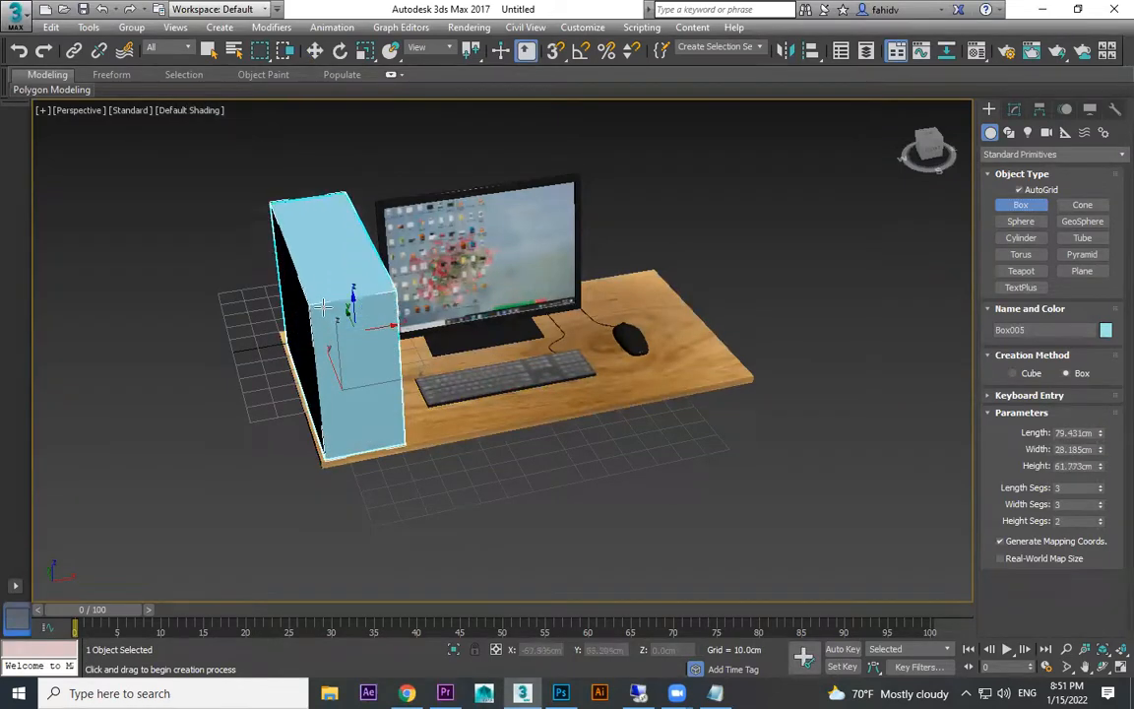
left_click(325, 317)
- Move the tower box slightly back along Y and raise it a little so it stands on the desk beside the monitor
middle_click_drag(327, 378, 380, 383, "alt")
key("w")
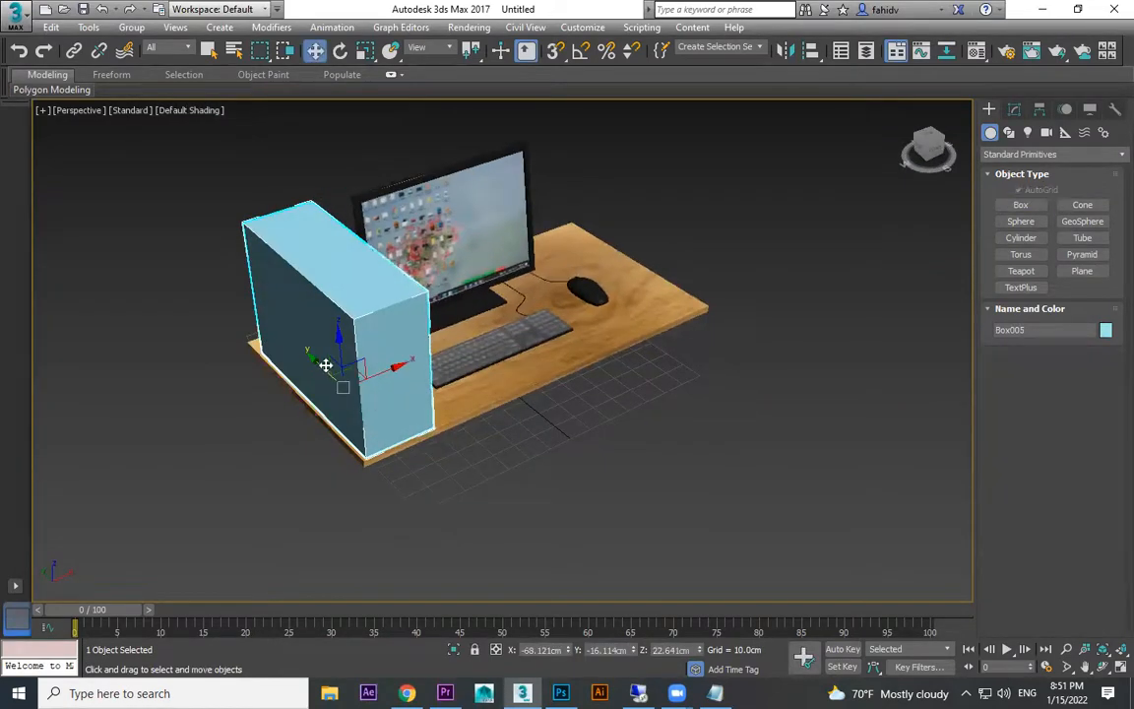
left_click_drag(324, 365, 315, 366)
left_click(474, 376)
left_click_drag(521, 308, 504, 315)
left_click(390, 375)
middle_click_drag(365, 374, 336, 330, "alt")
left_click_drag(336, 330, 335, 327)
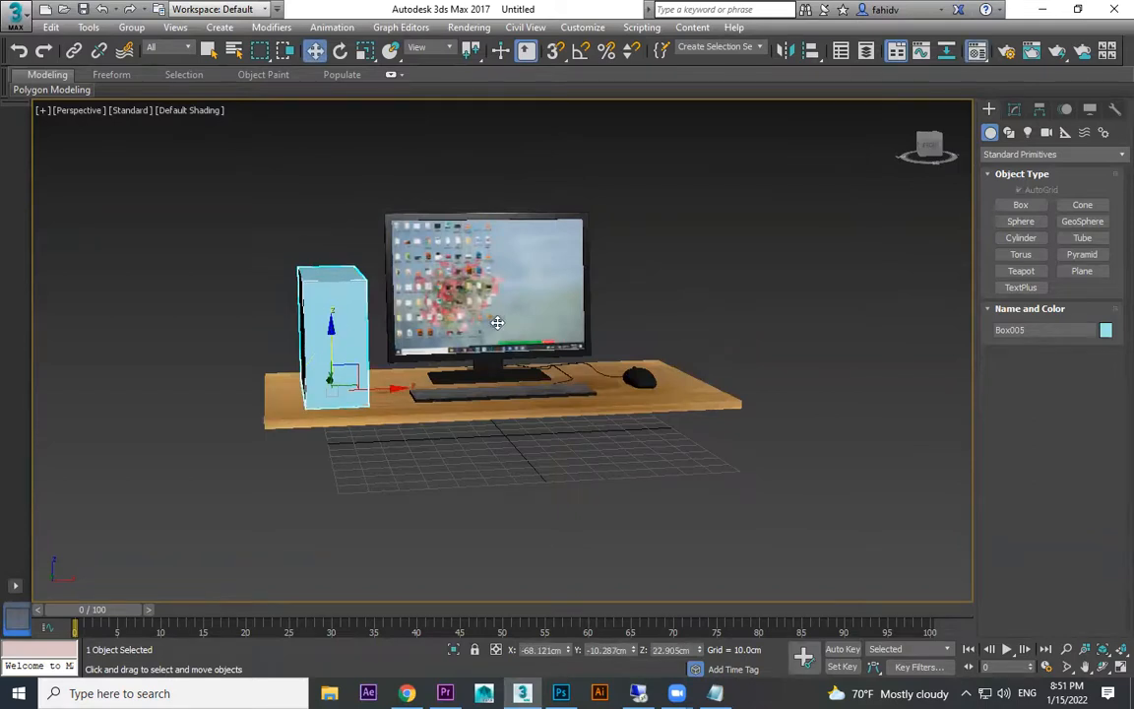
- Assign the glossy black 01 - Default material to the tower box
key("m")
left_click(779, 371)
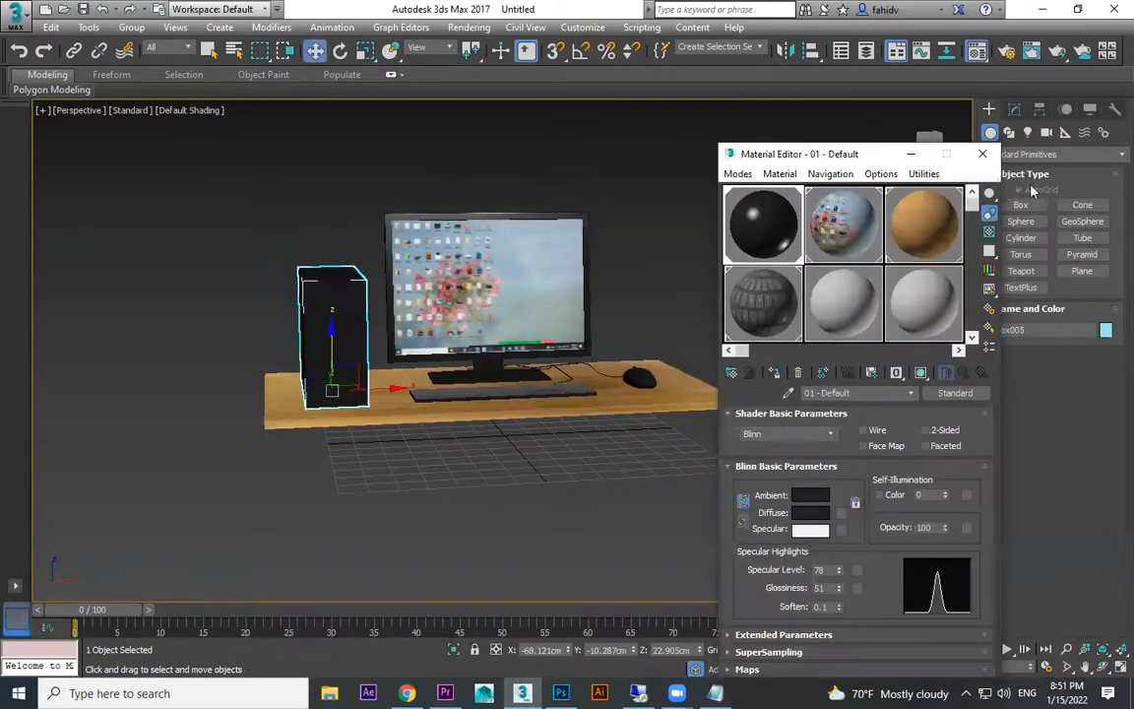
left_click(989, 155)
left_click(720, 230)
scroll(568, 288, "up", 3)
middle_click_drag(224, 350, 167, 361, "alt")
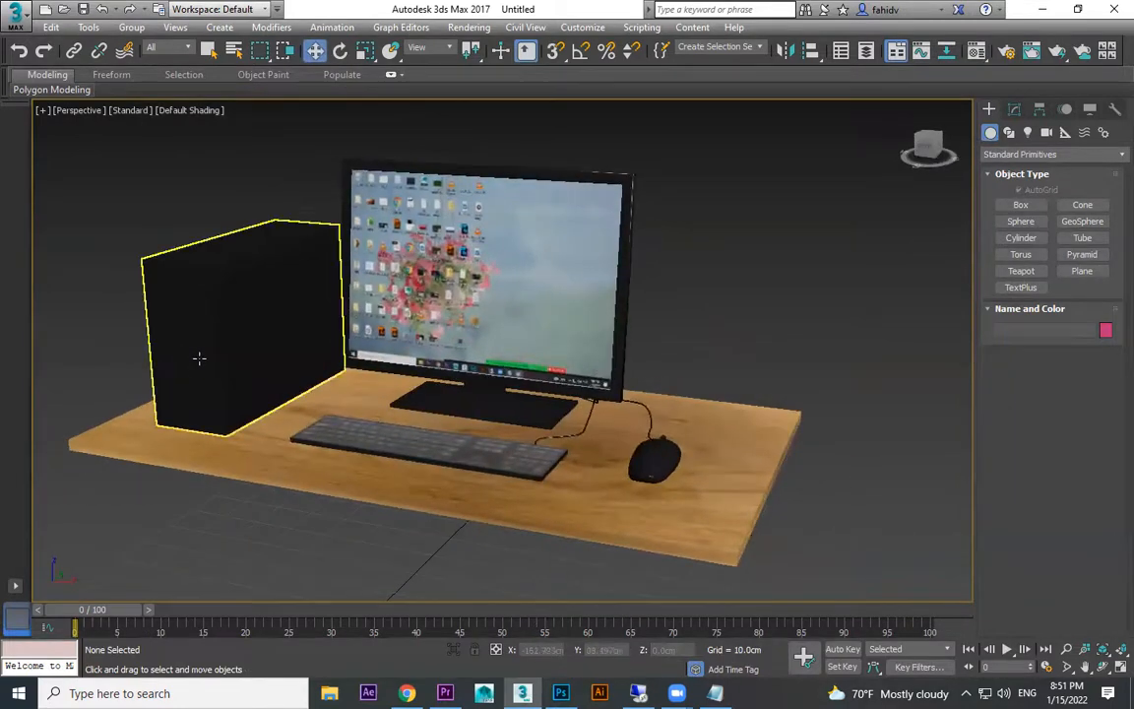
scroll(274, 373, "down", 3)
middle_click_drag(273, 372, 333, 350, "alt")
left_click(327, 358)
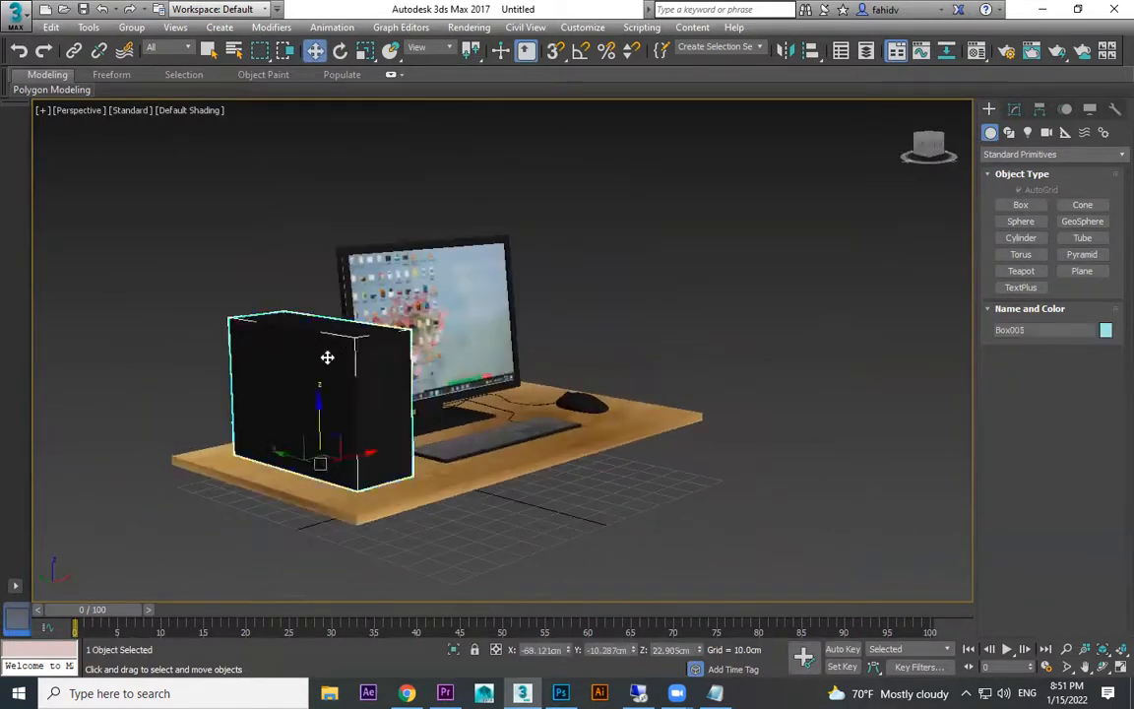
scroll(323, 345, "up", 5)
right_click(323, 345)
mouse_move(374, 506)
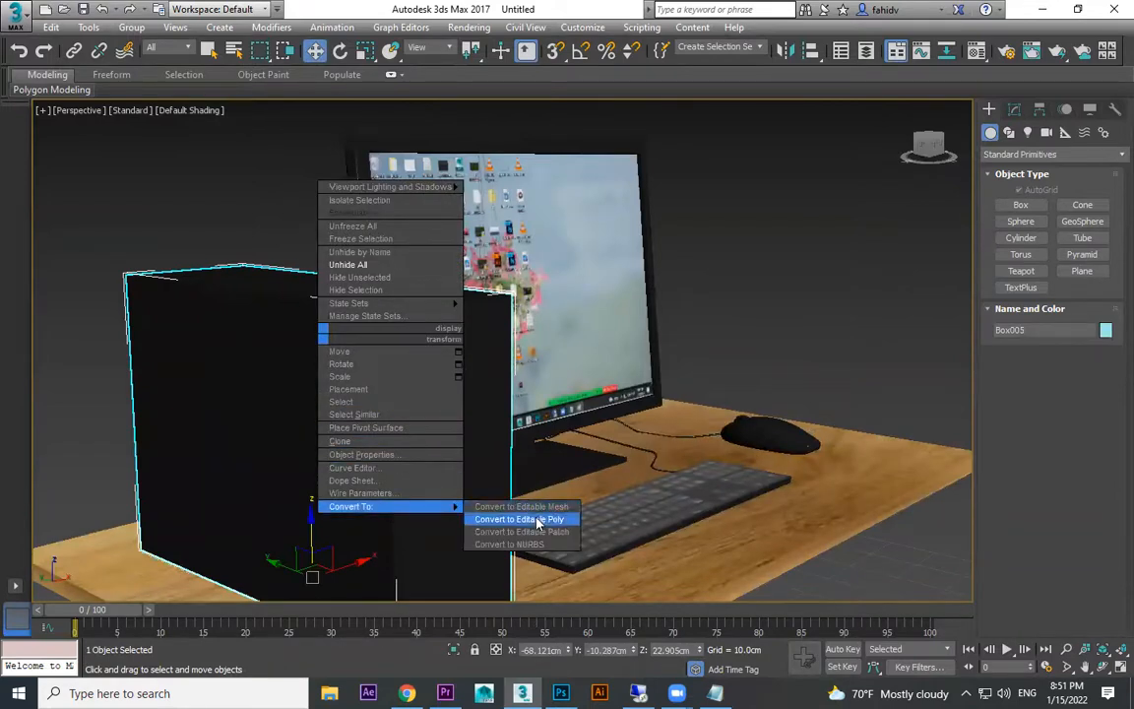
left_click(538, 520)
key("2")
middle_click_drag(420, 365, 468, 358, "alt")
left_click_drag(575, 248, 138, 463)
middle_click_drag(564, 431, 418, 438, "alt")
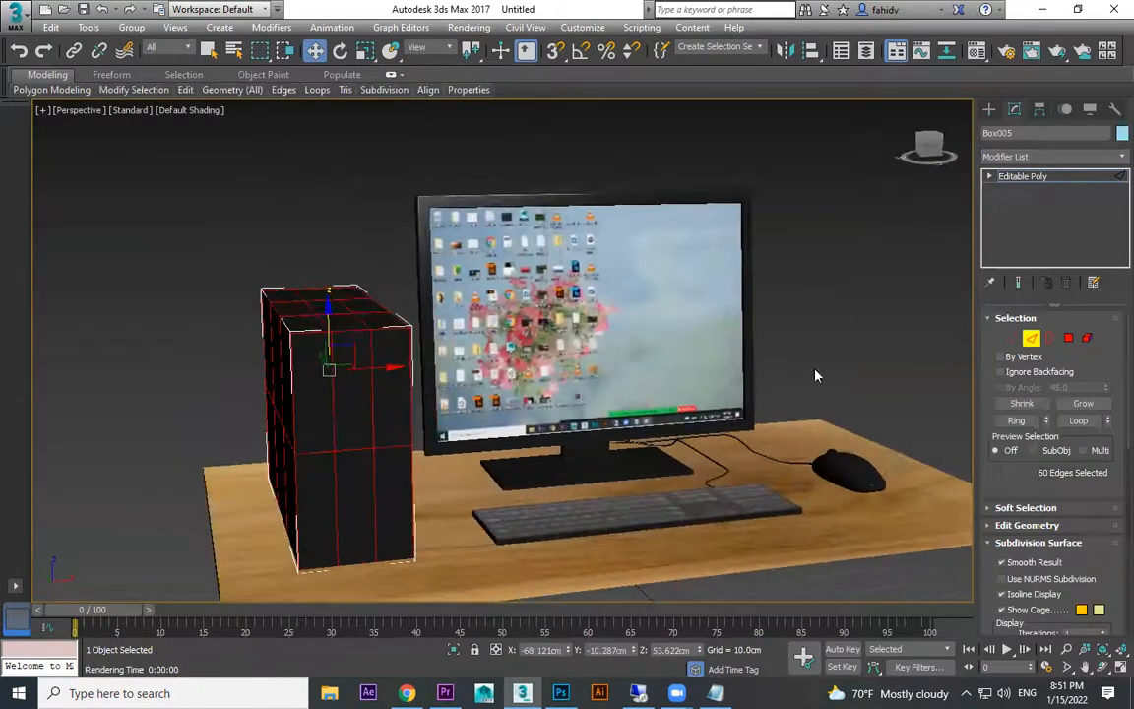
key("ctrl+z")
key("ctrl+z")
- Set the tower box's length, width and height segments to 1 with edged faces displayed, and convert it to an editable poly
key("F4")
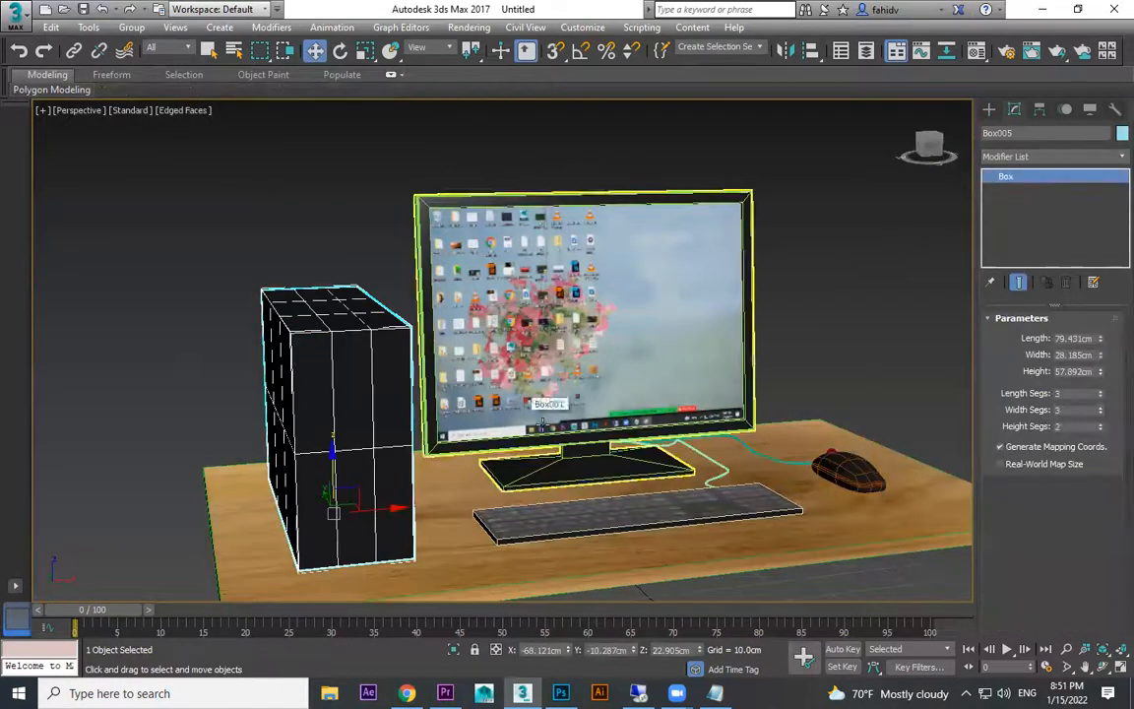
left_click_drag(1103, 393, 1103, 426)
right_click(488, 372)
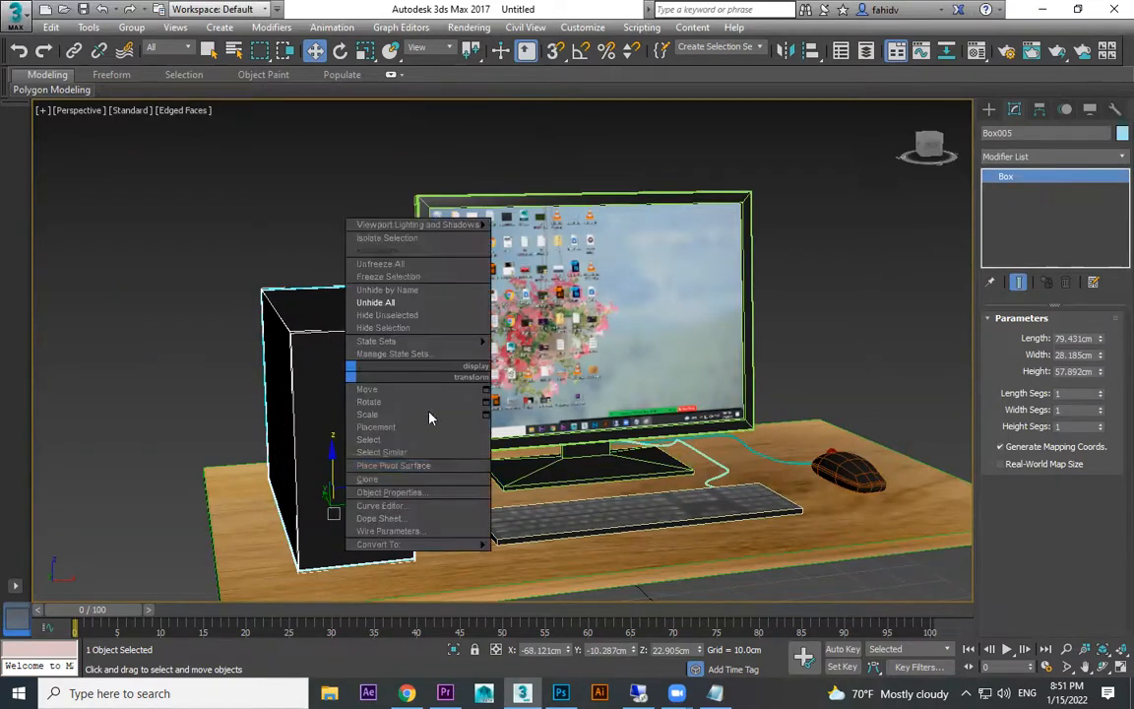
mouse_move(423, 544)
left_click(556, 558)
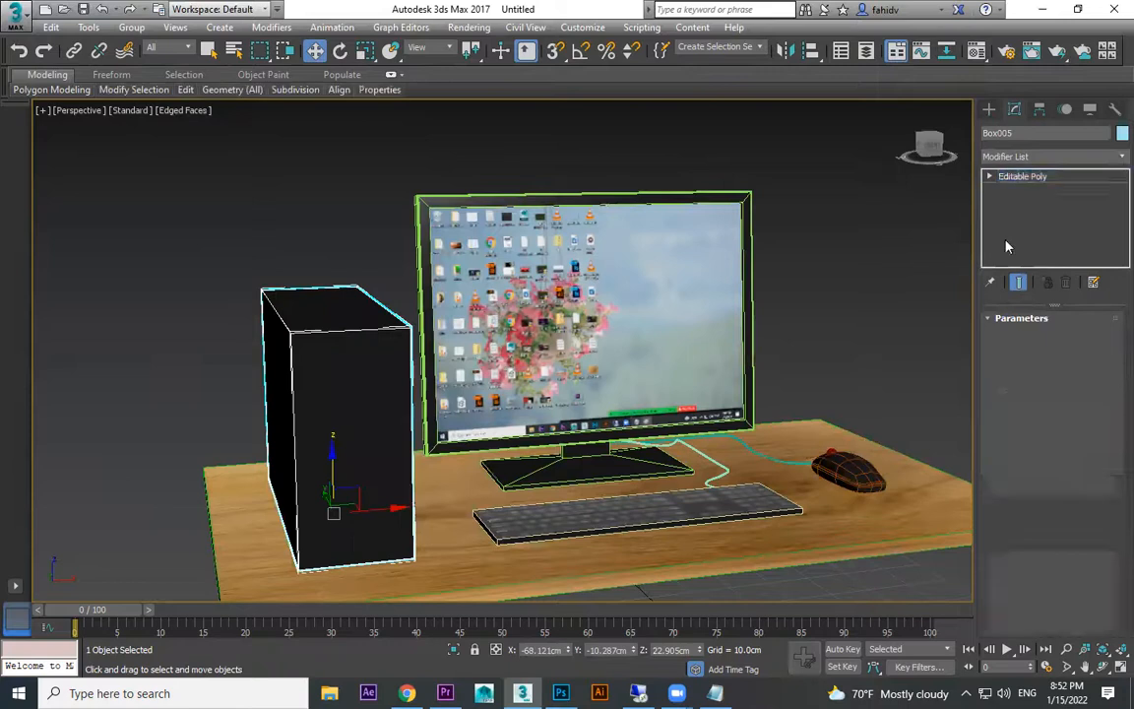
- Chamfer the tower's top and vertical edges by 1.0 cm with 4 segments, and deselect the tower
key("2")
middle_click_drag(875, 369, 462, 358, "alt")
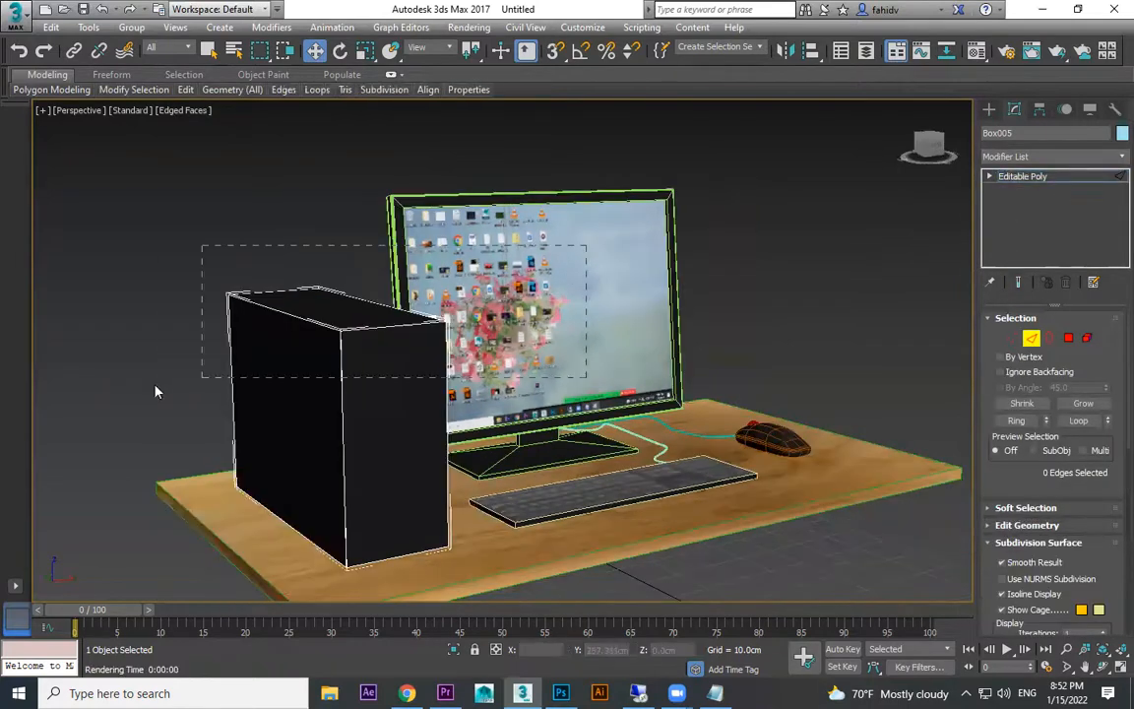
left_click_drag(154, 391, 156, 391)
scroll(1036, 442, "down", 10)
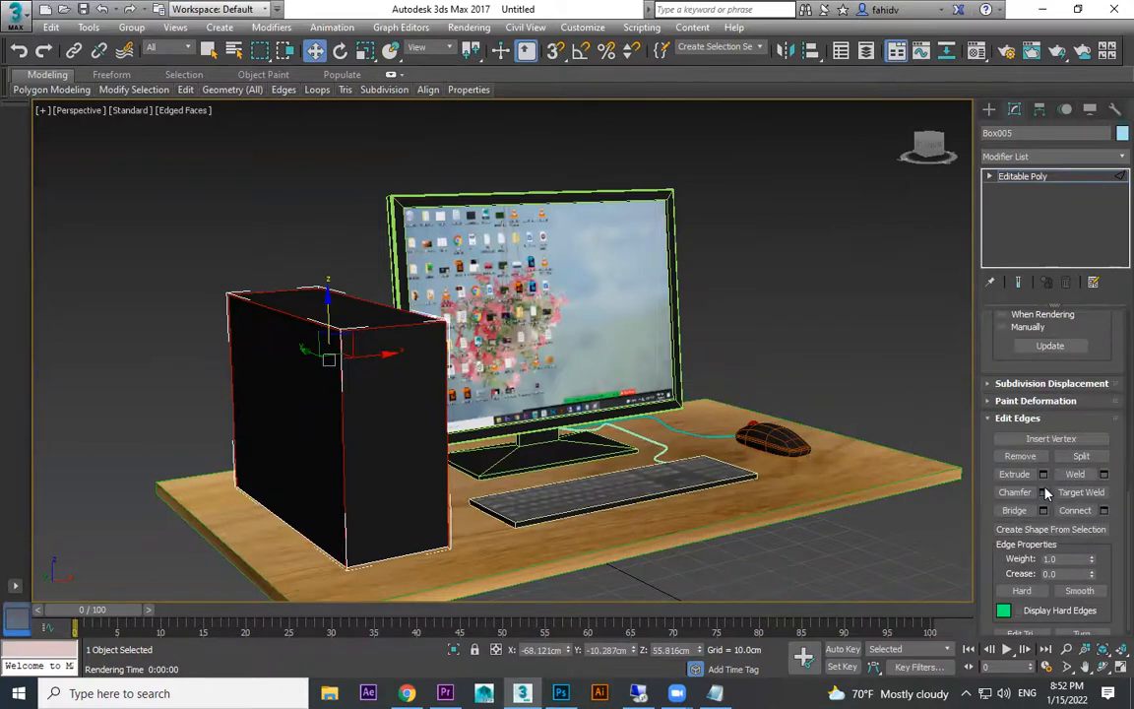
left_click(1044, 492)
left_click_drag(793, 320, 795, 298)
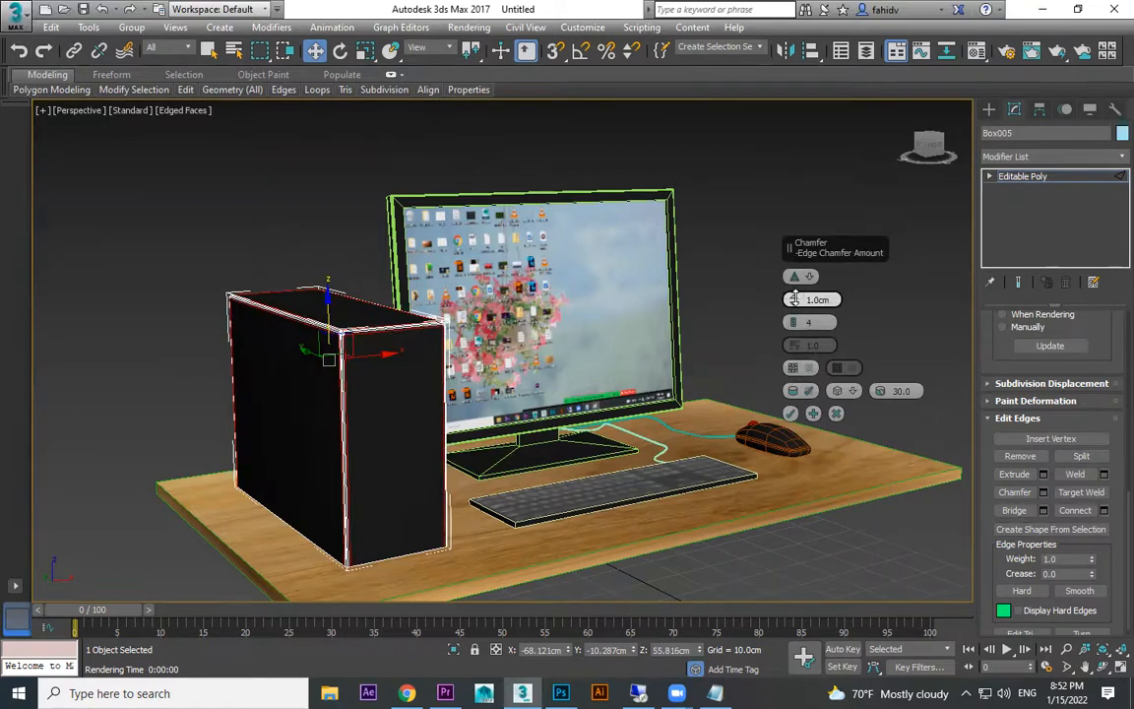
left_click(791, 413)
left_click(833, 324)
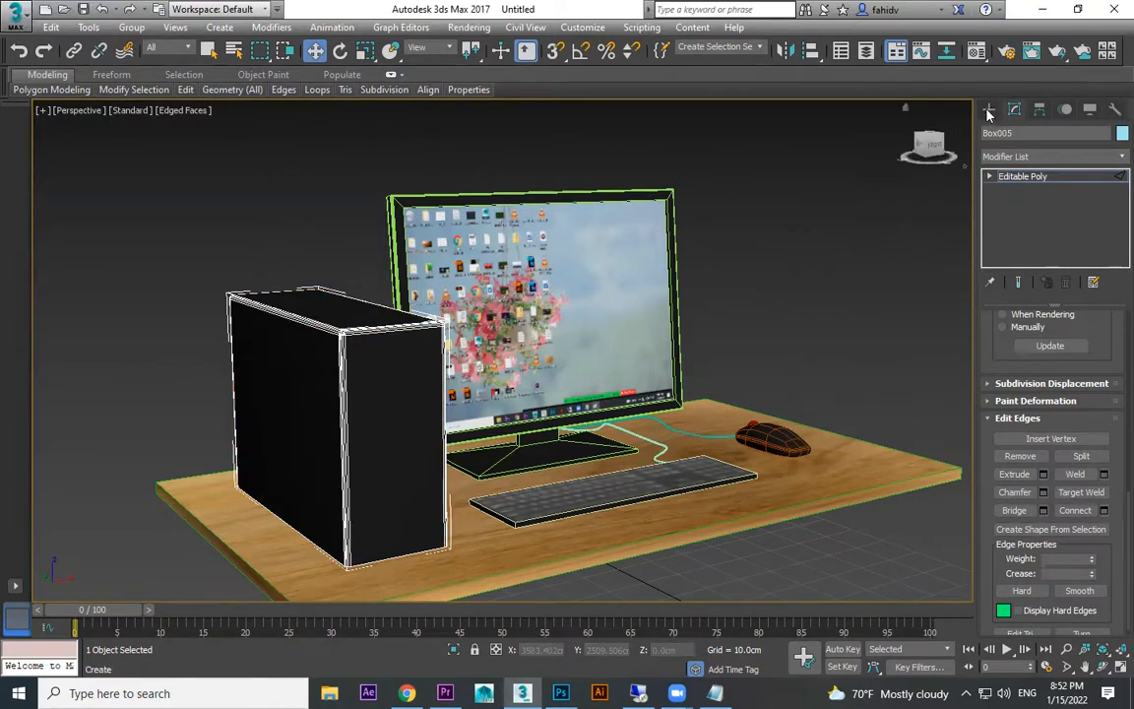
left_click(988, 110)
left_click(899, 245)
- Hide the edged faces in the viewport and examine the tower and the whole desk scene from several angles
key("F3")
key("F3")
scroll(423, 475, "up", 3)
mouse_move(423, 476)
middle_mouse_down("alt")
mouse_move(483, 471)
mouse_move(479, 437)
mouse_move(504, 446)
mouse_move(466, 442)
middle_mouse_up("alt")
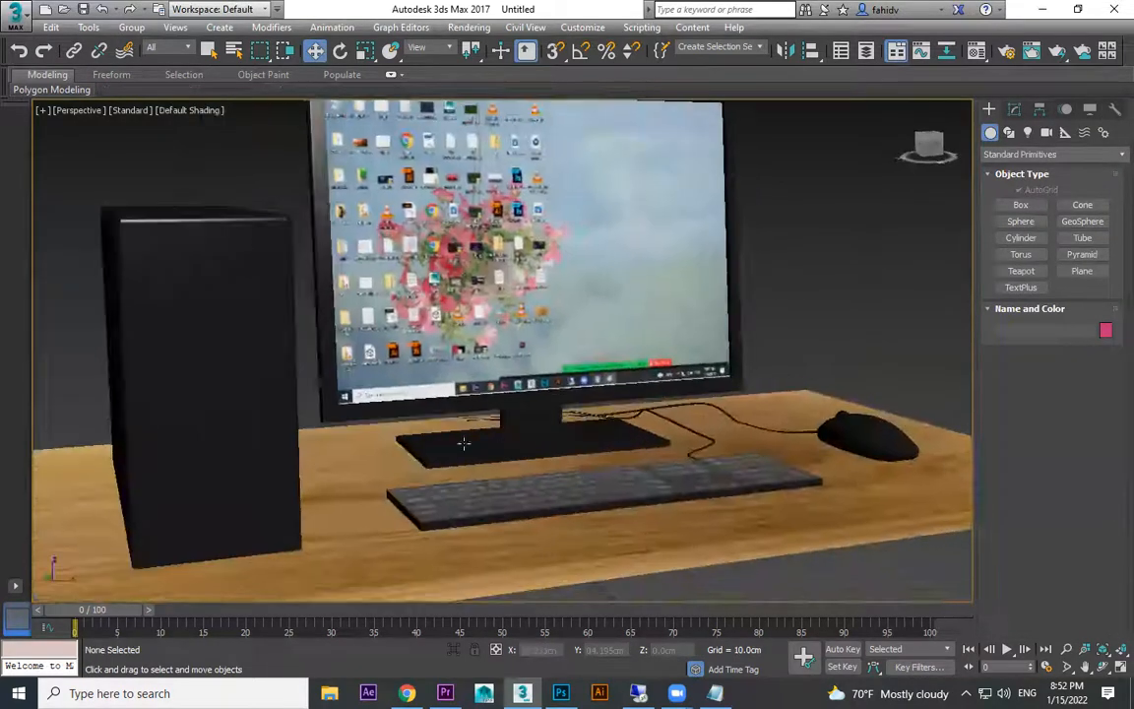
scroll(252, 380, "down", 5)
middle_click_drag(252, 380, 609, 471, "alt")
middle_click_drag(608, 470, 848, 572)
scroll(696, 486, "up", 3)
scroll(648, 501, "up", 2)
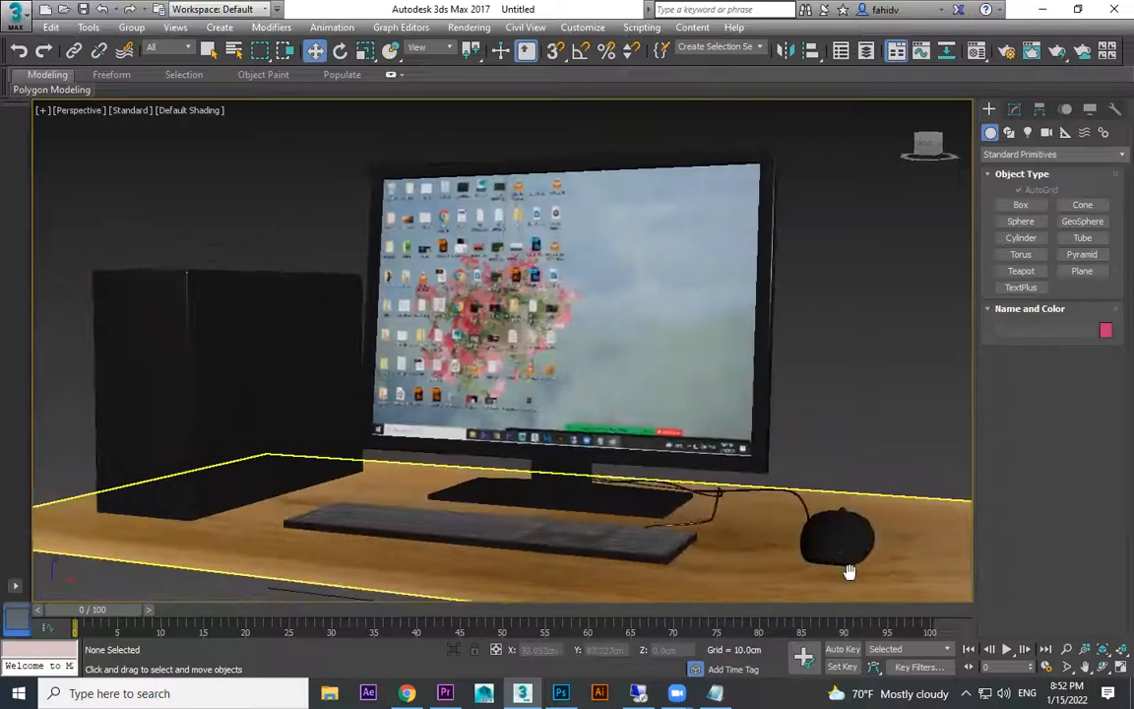